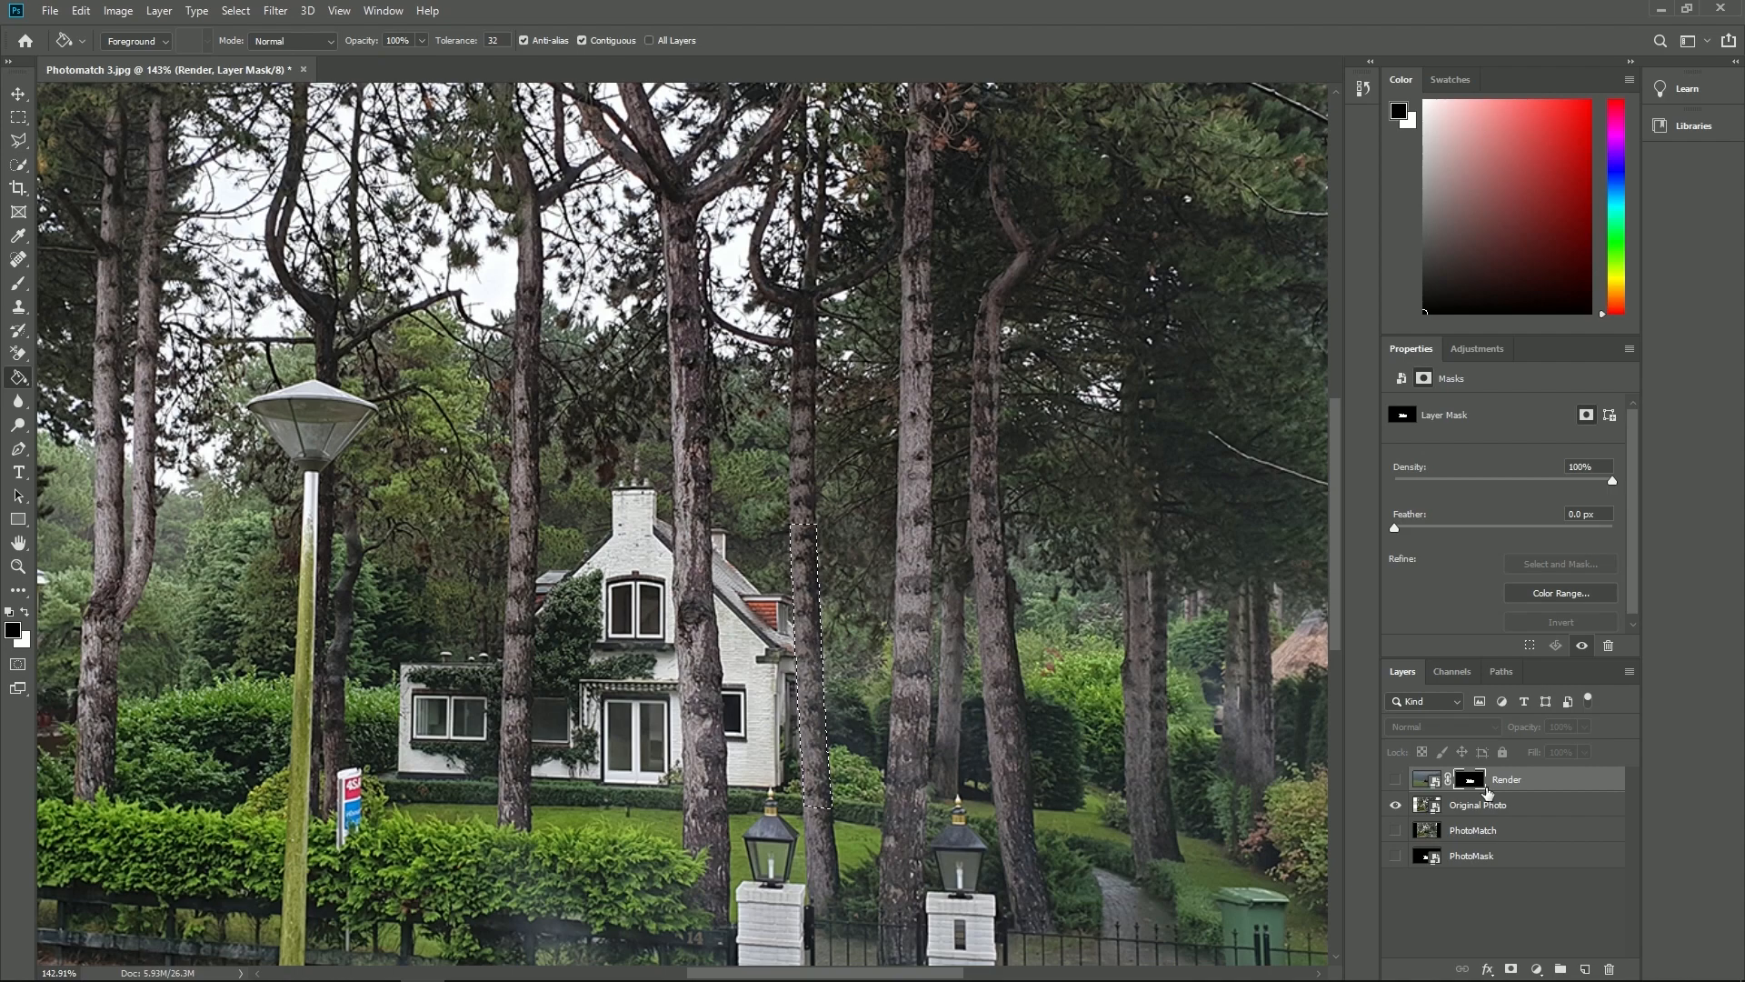
- Show the Render layer over the original photo in the composite
left_click(1395, 779)
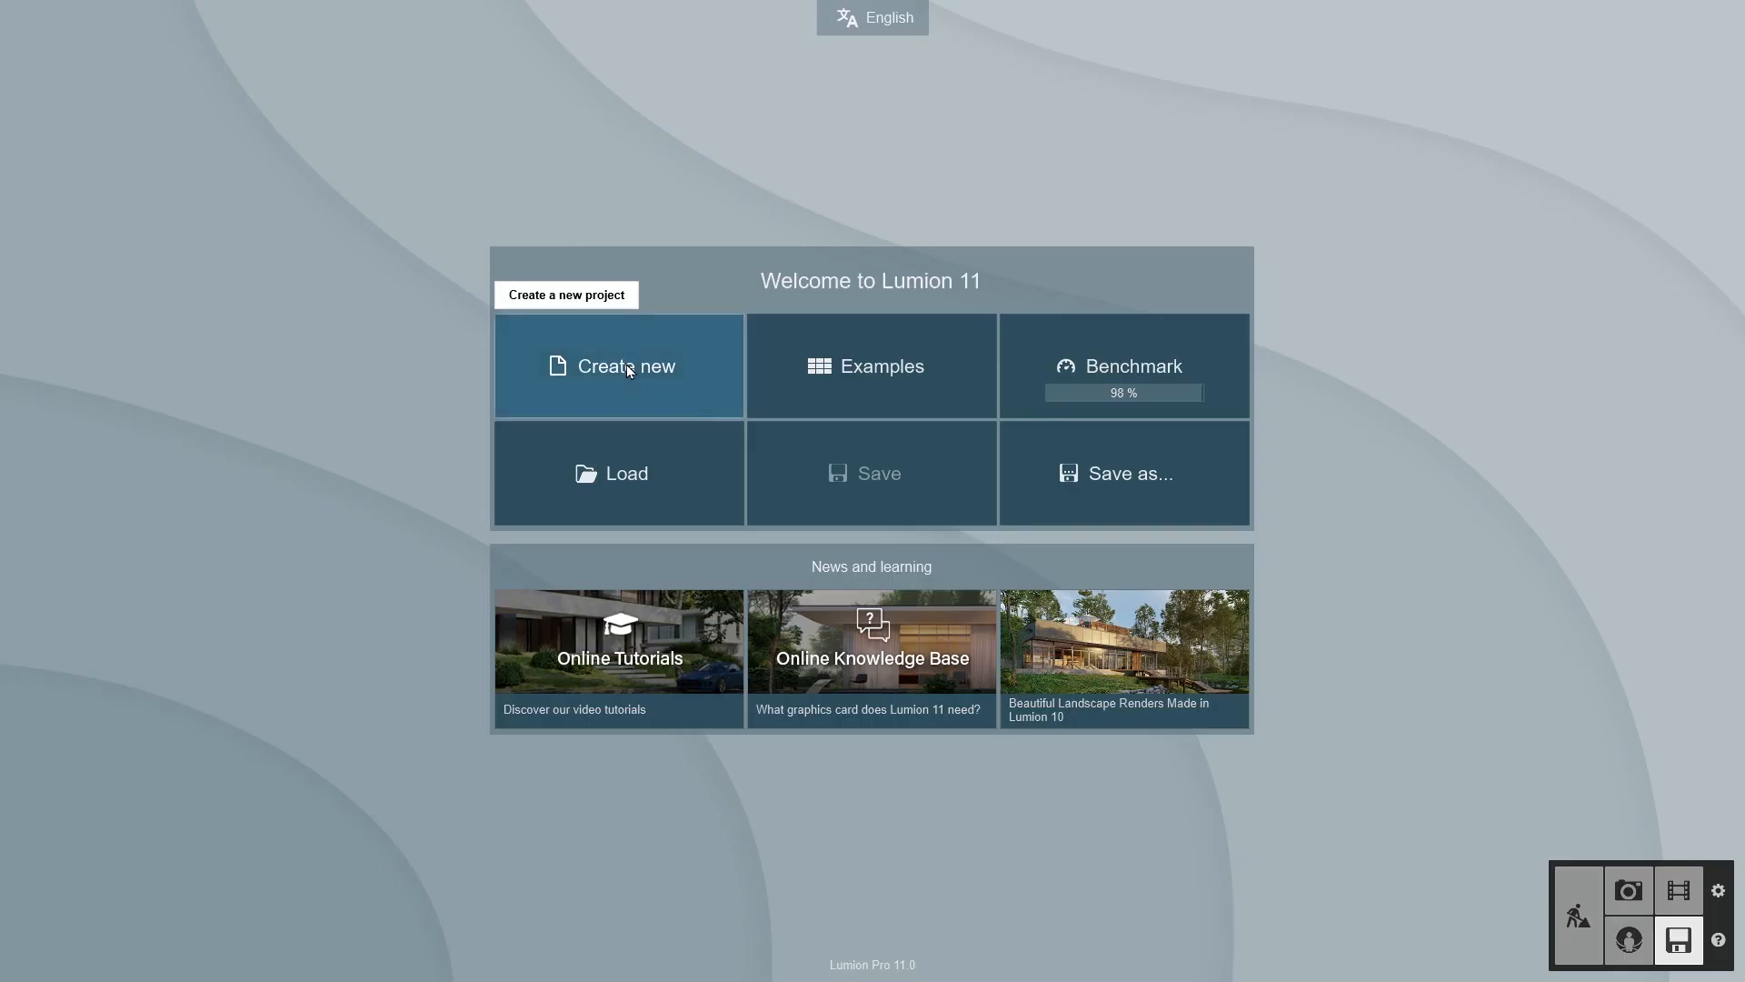
- In Lumion, create a new flat grass scene and place the imported Van Mannen house model in it
left_click(625, 364)
left_click(636, 345)
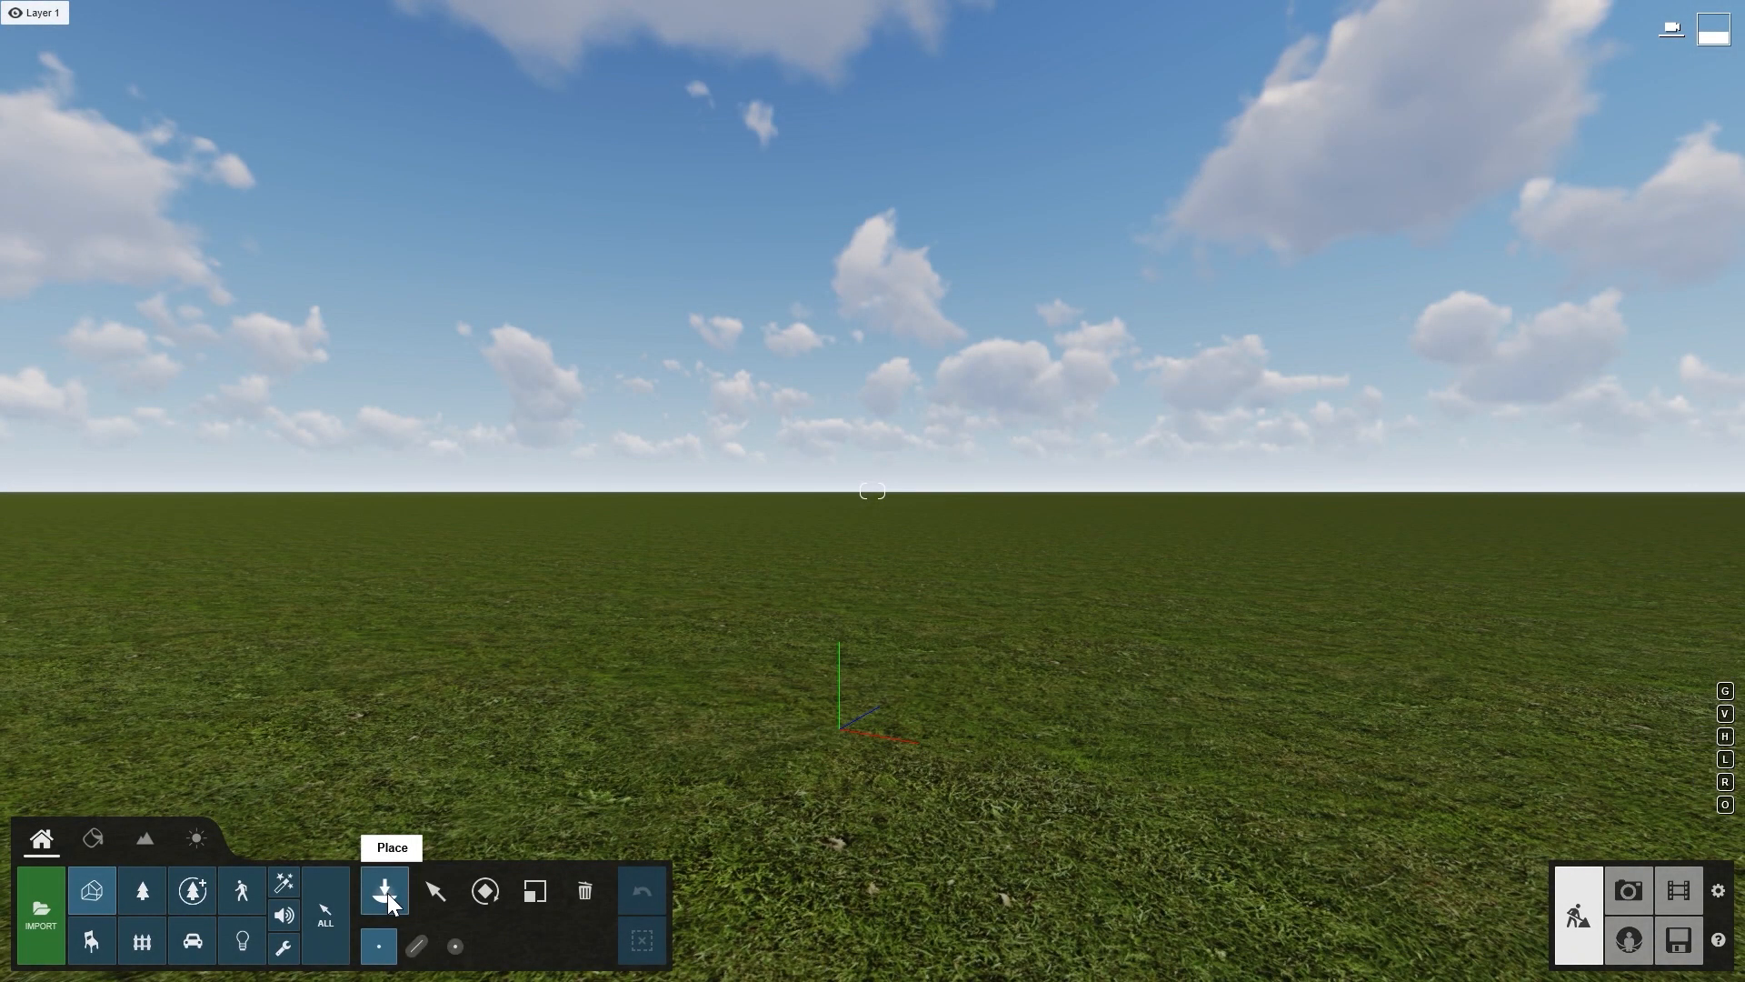
left_click(388, 893)
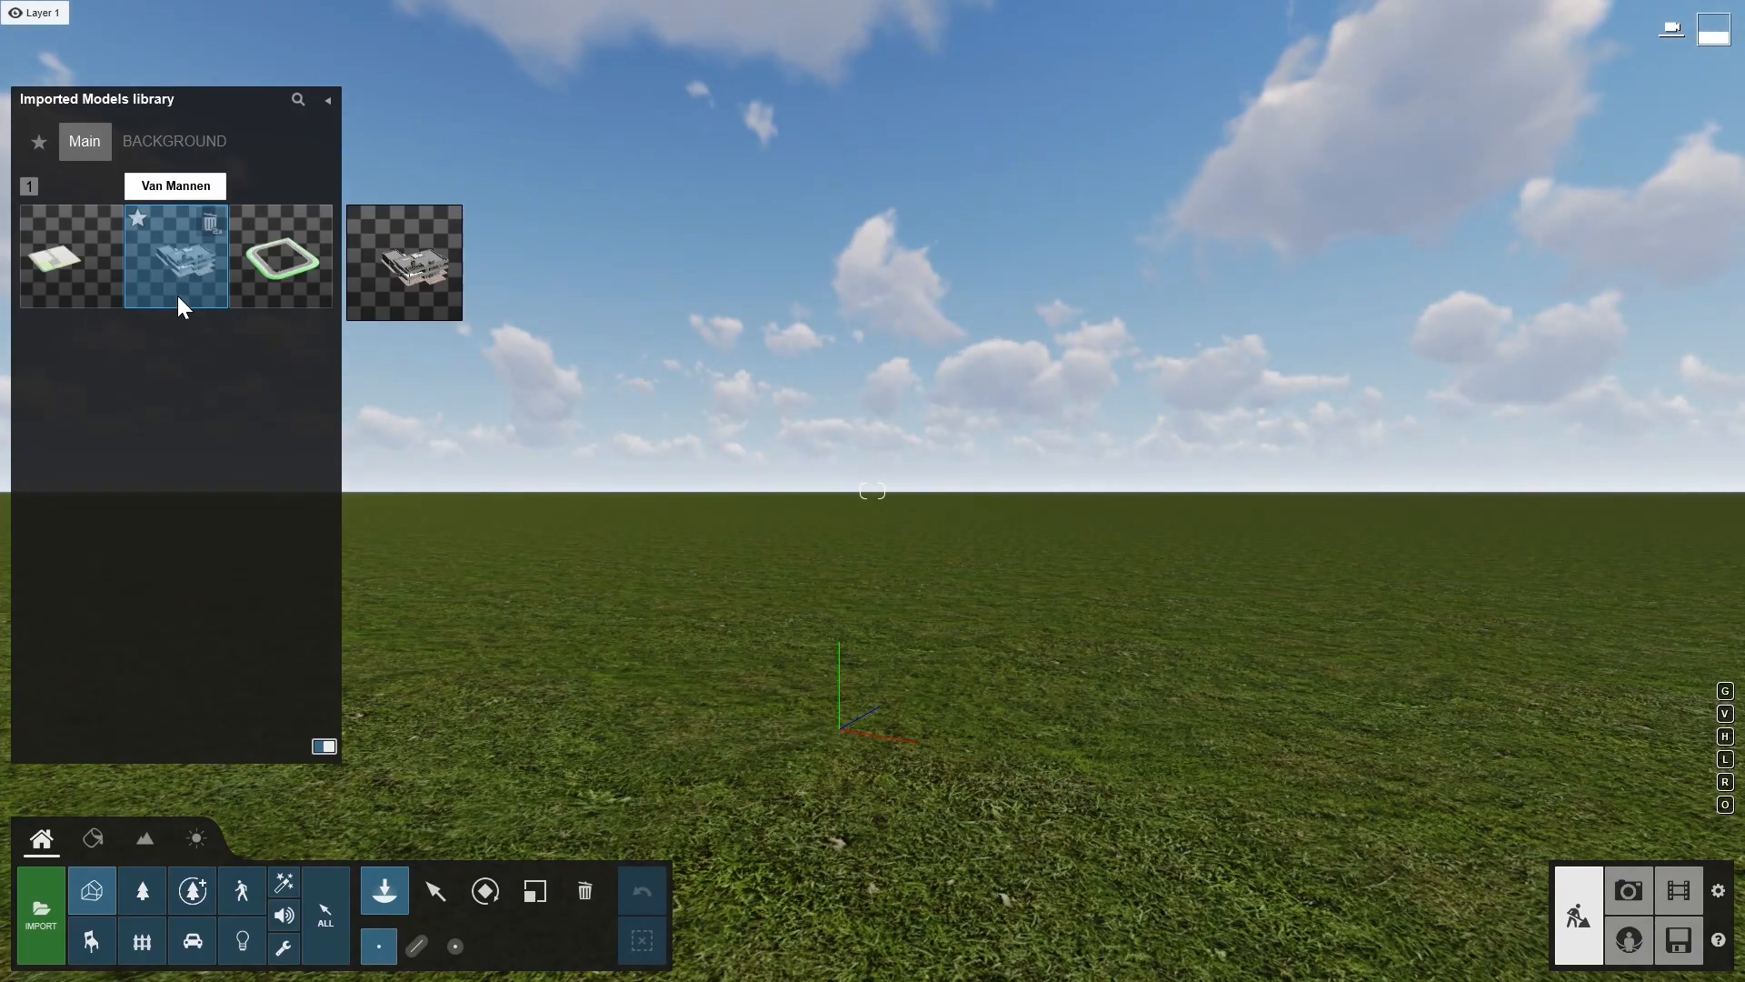
left_click(832, 650)
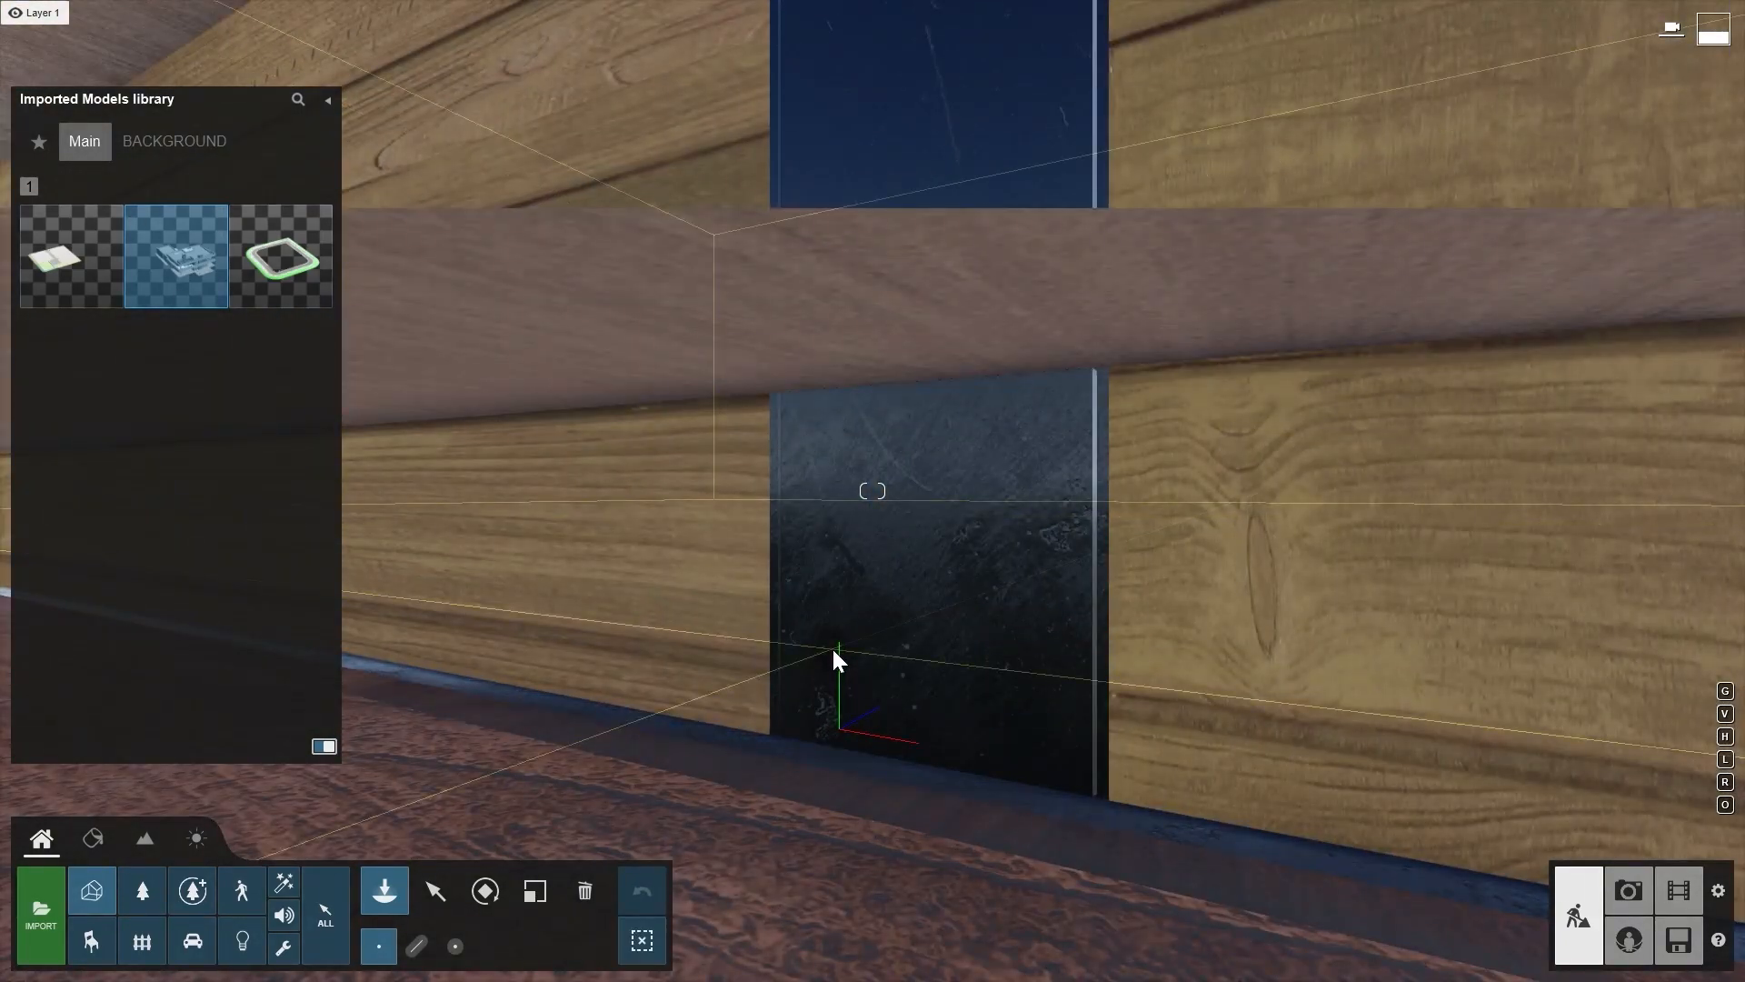
left_click(445, 891)
key("s")
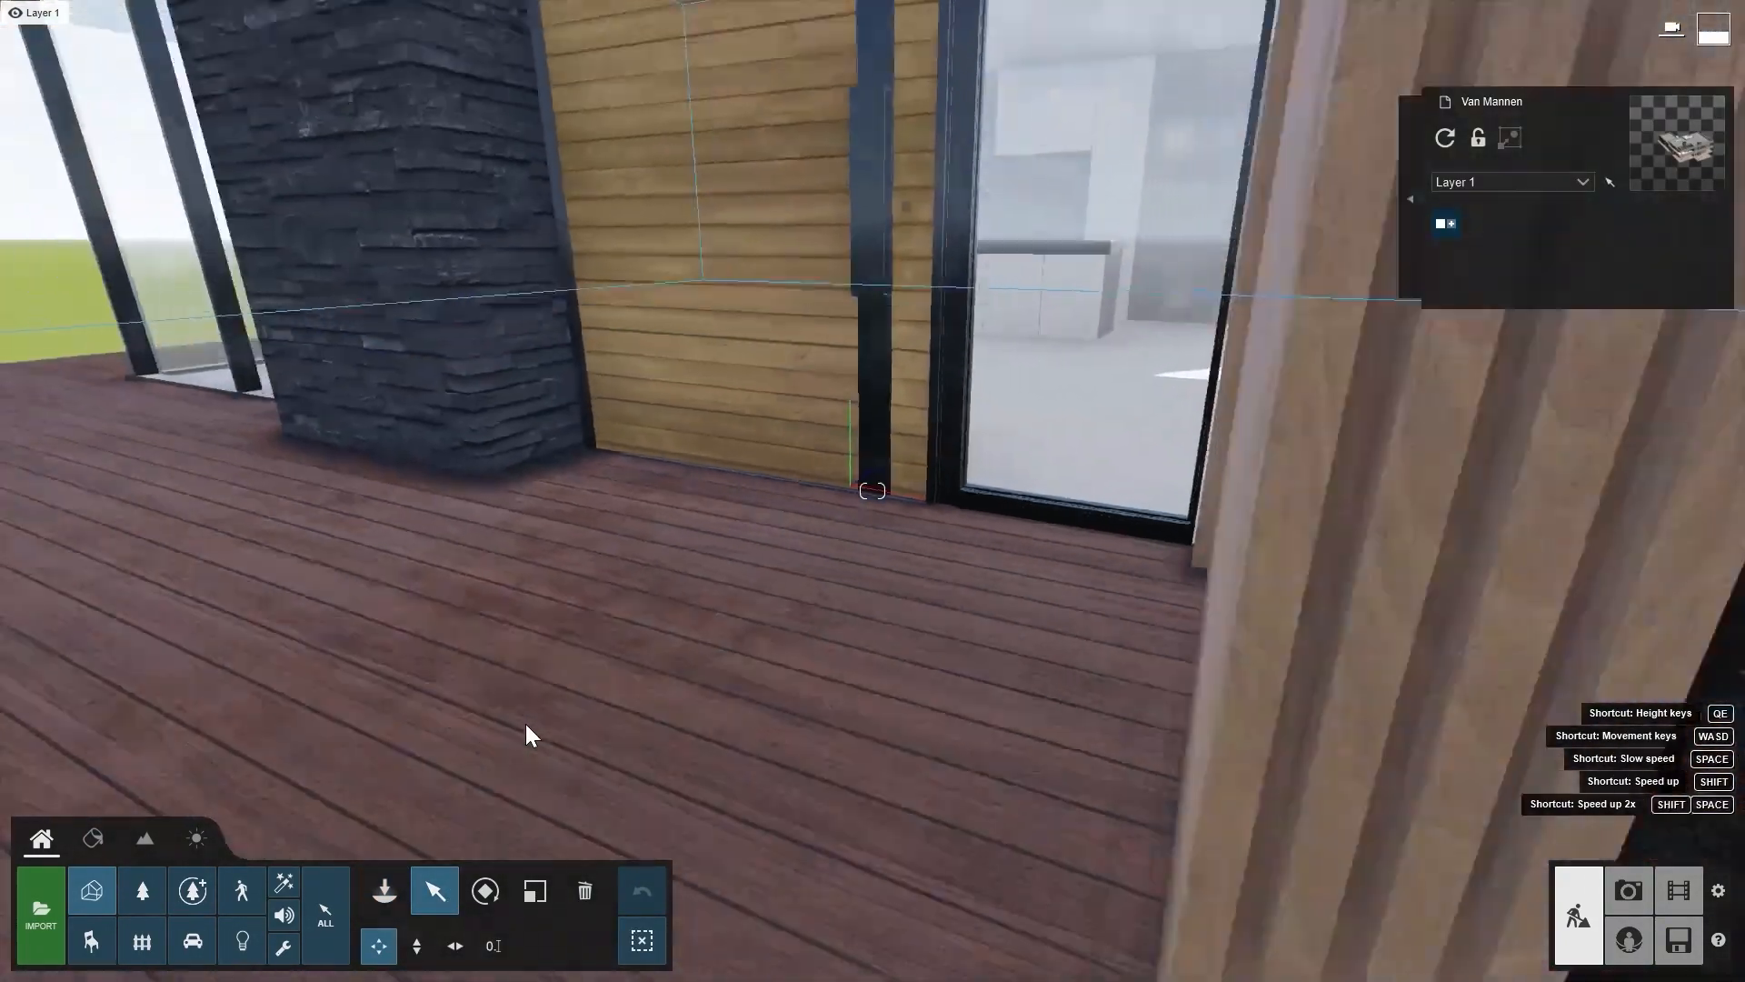
key("s")
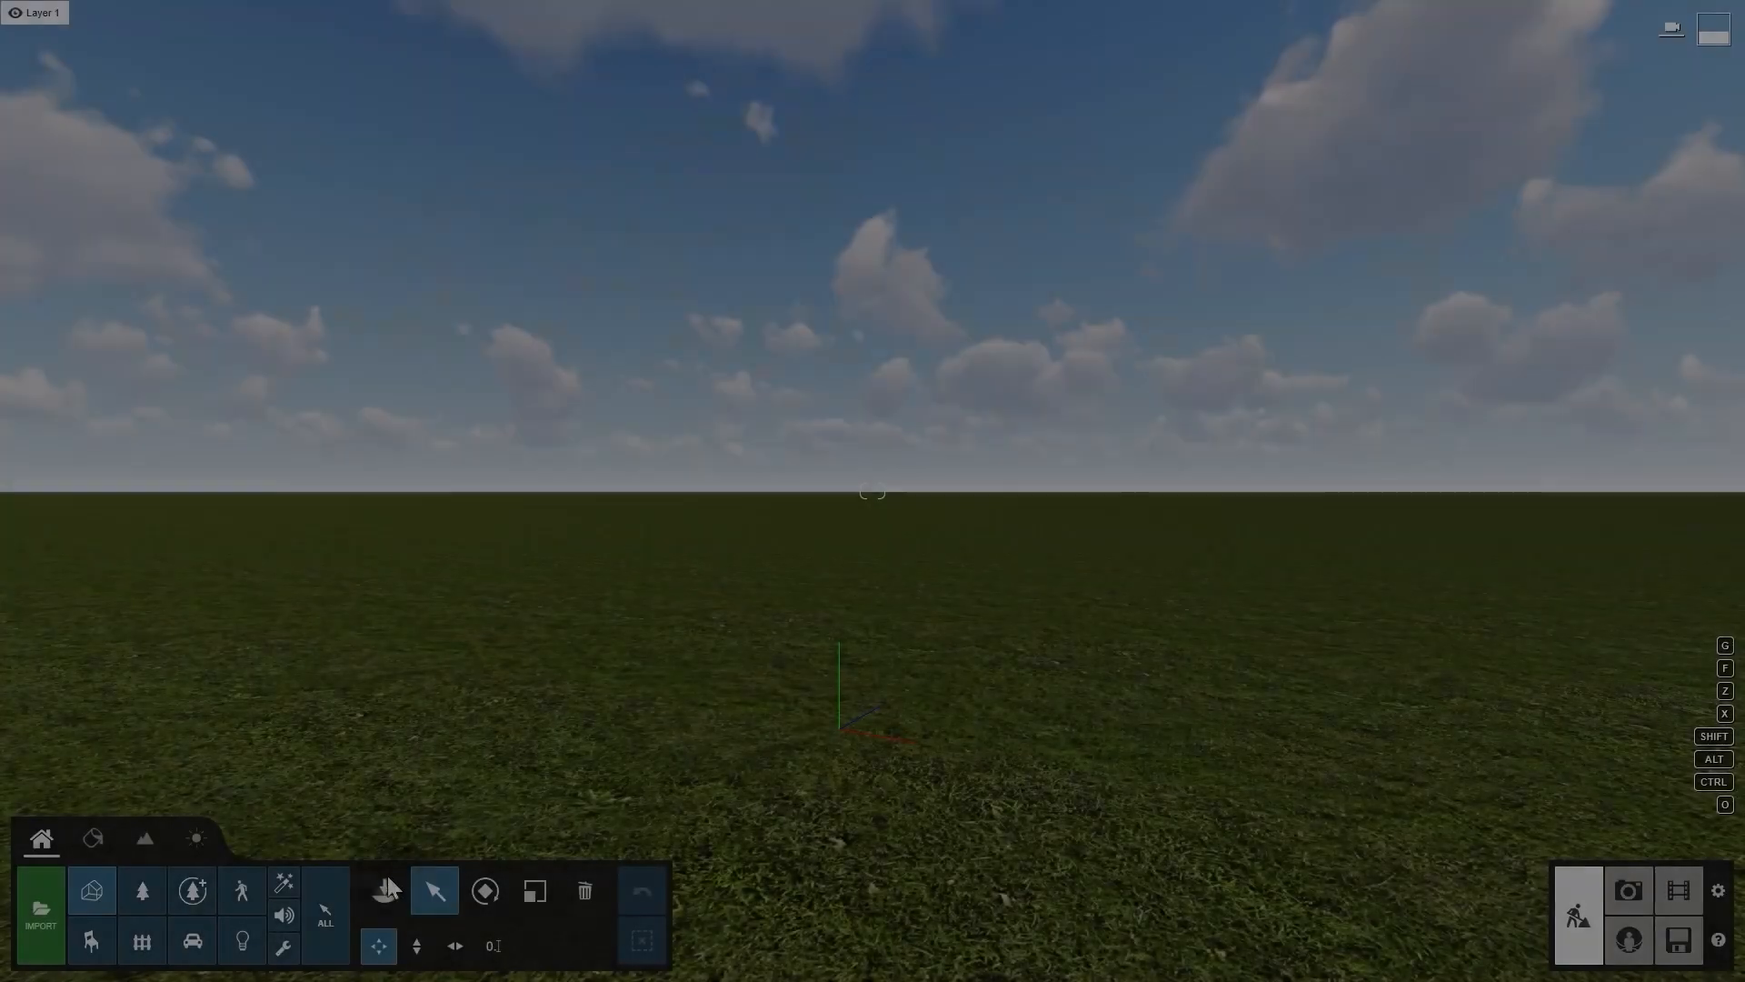
left_click(385, 891)
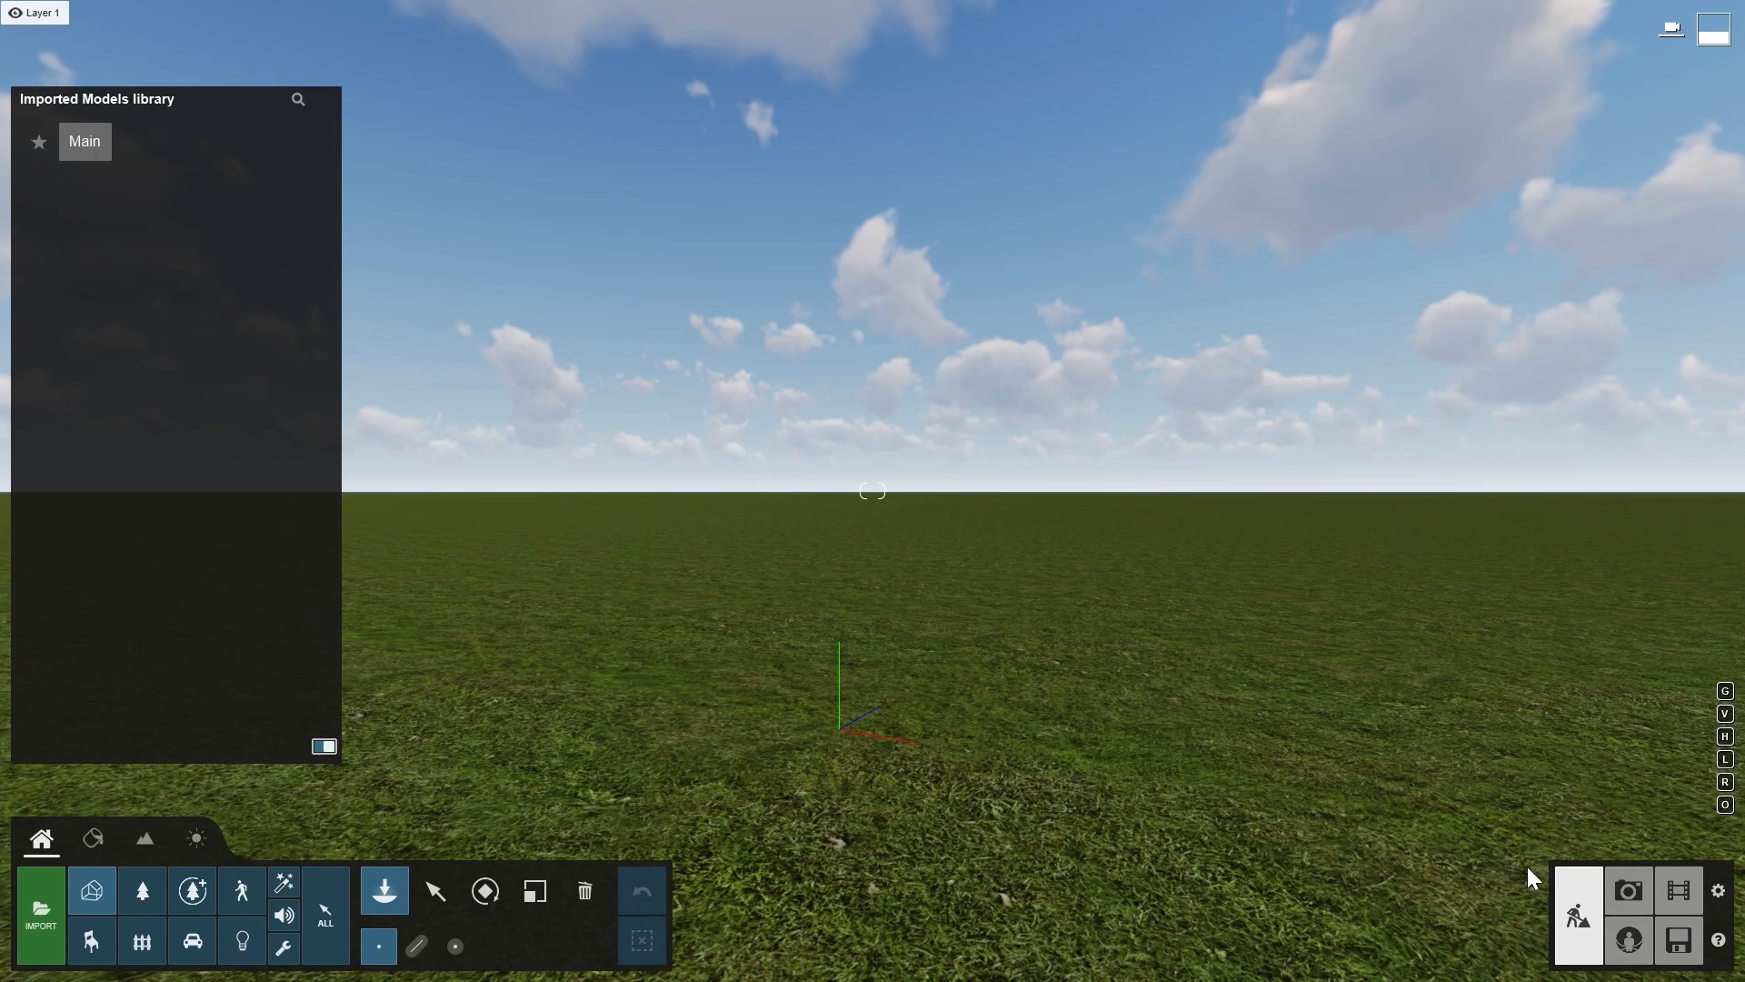
- Load the built-in example scene of the white two-storey villa beside the road
left_click(1679, 941)
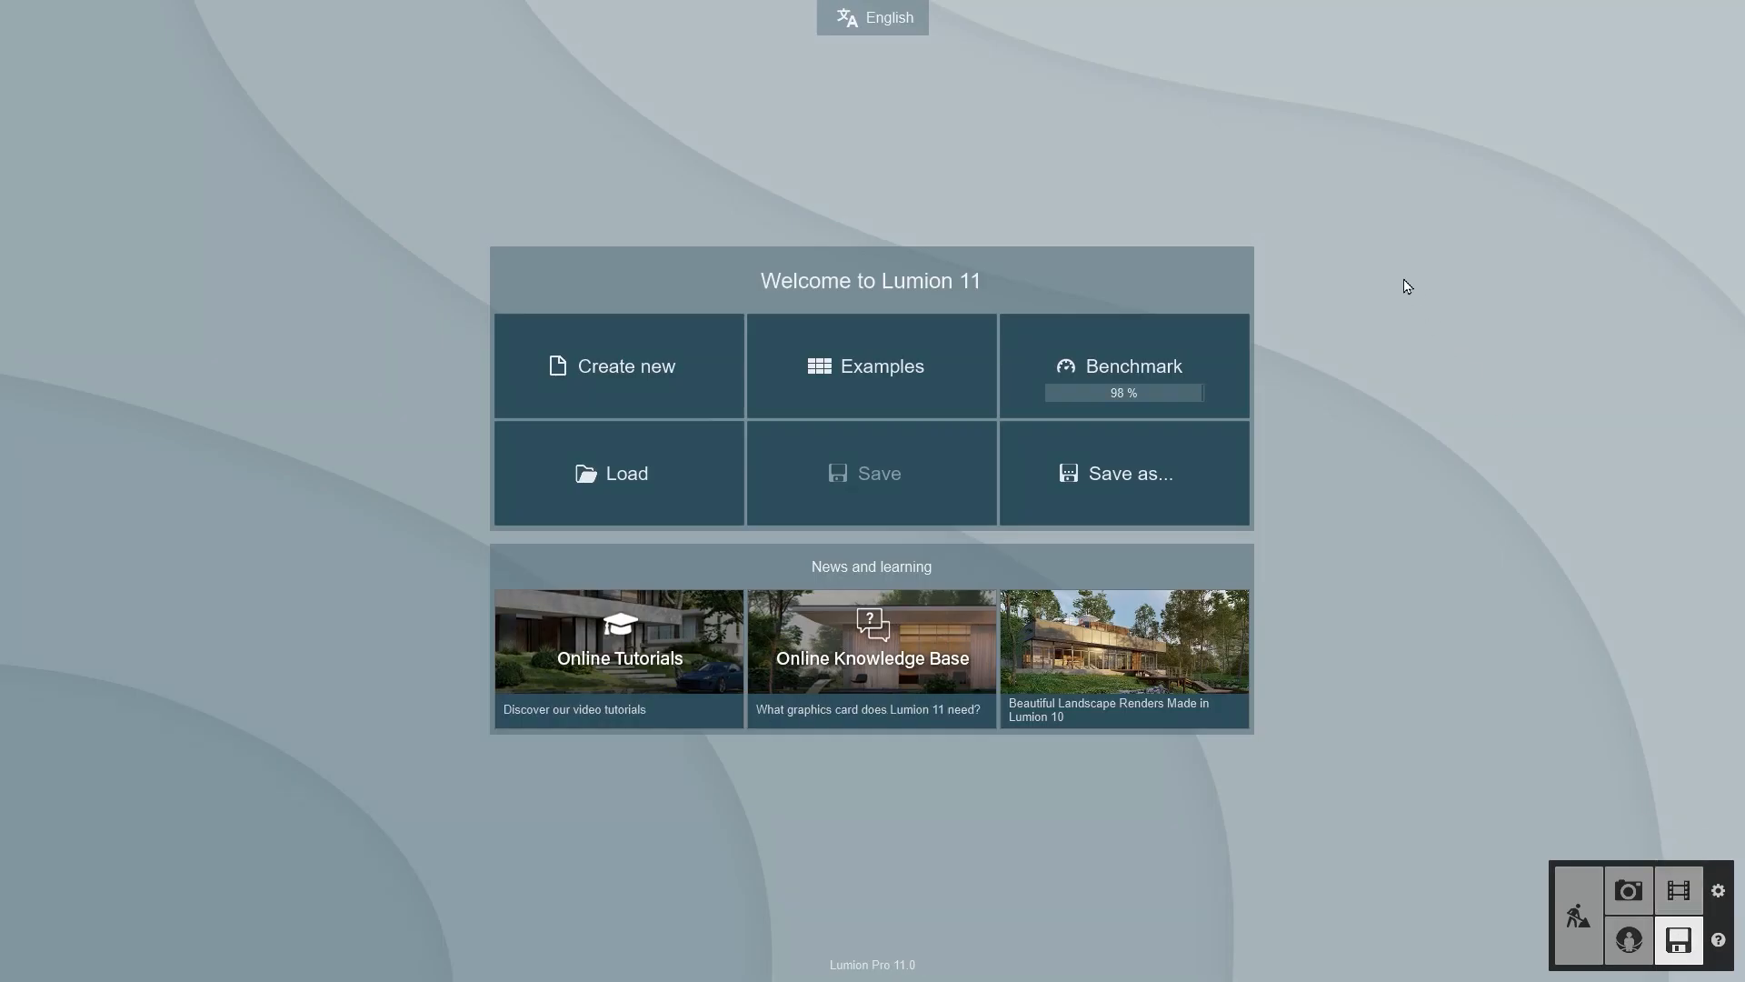
left_click(853, 362)
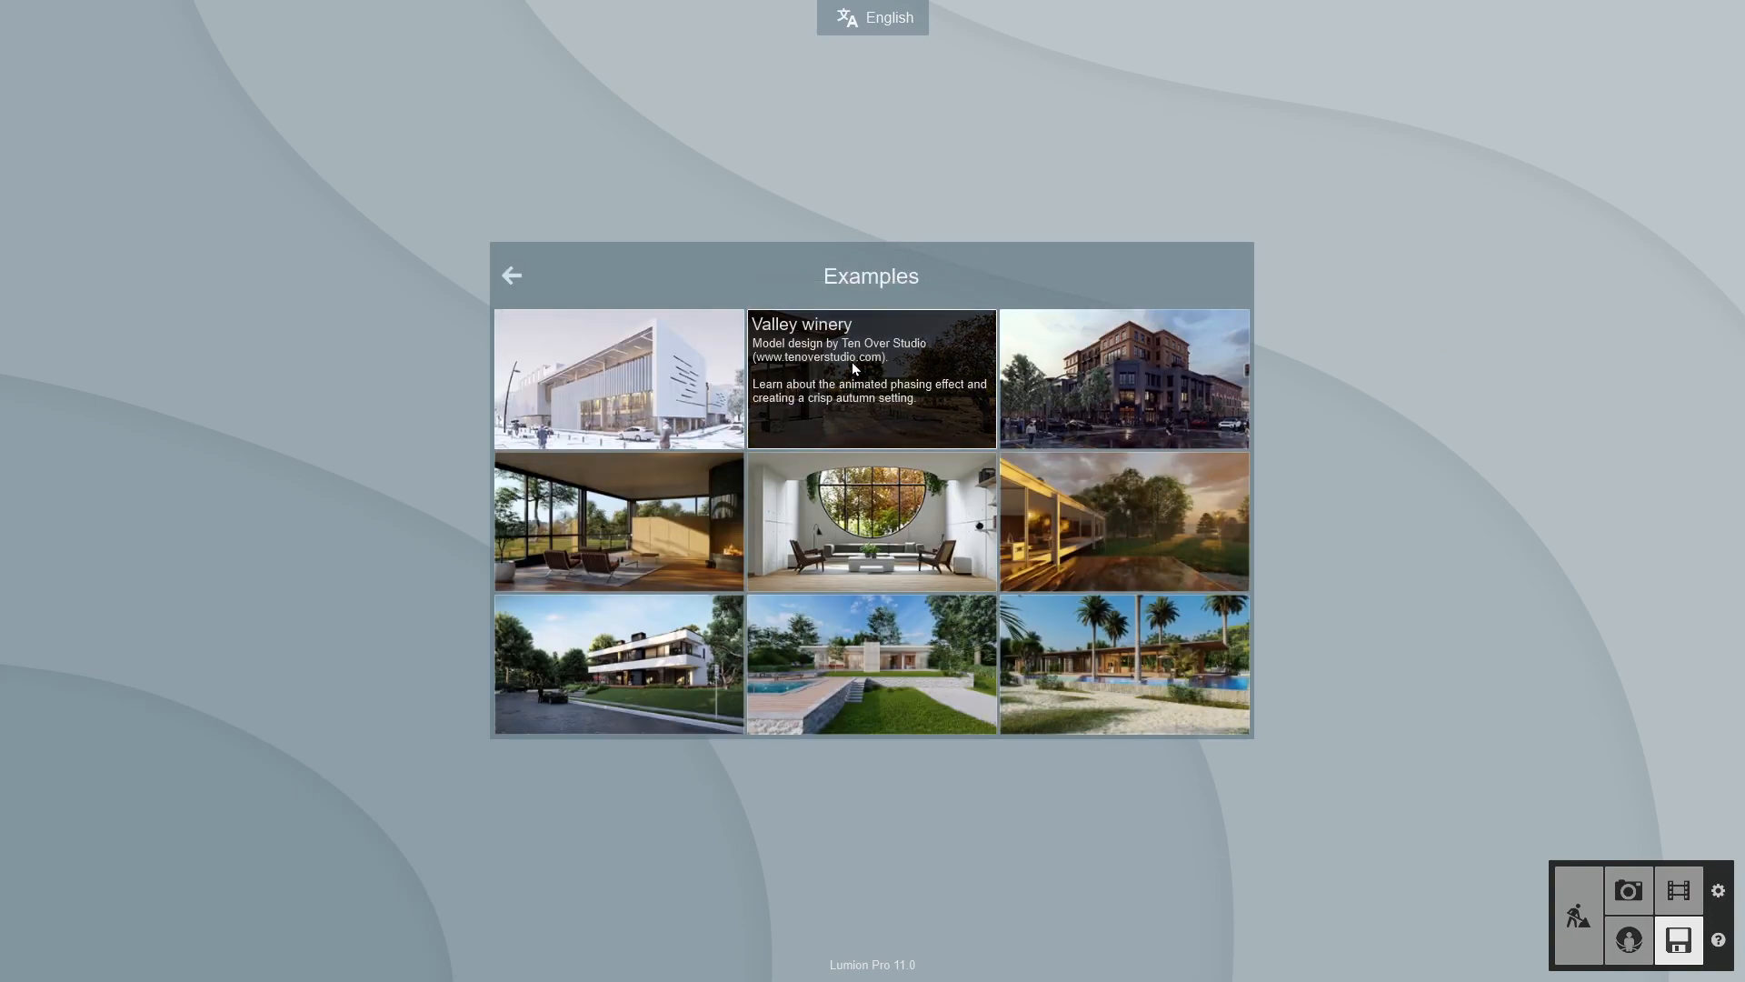
left_click(615, 683)
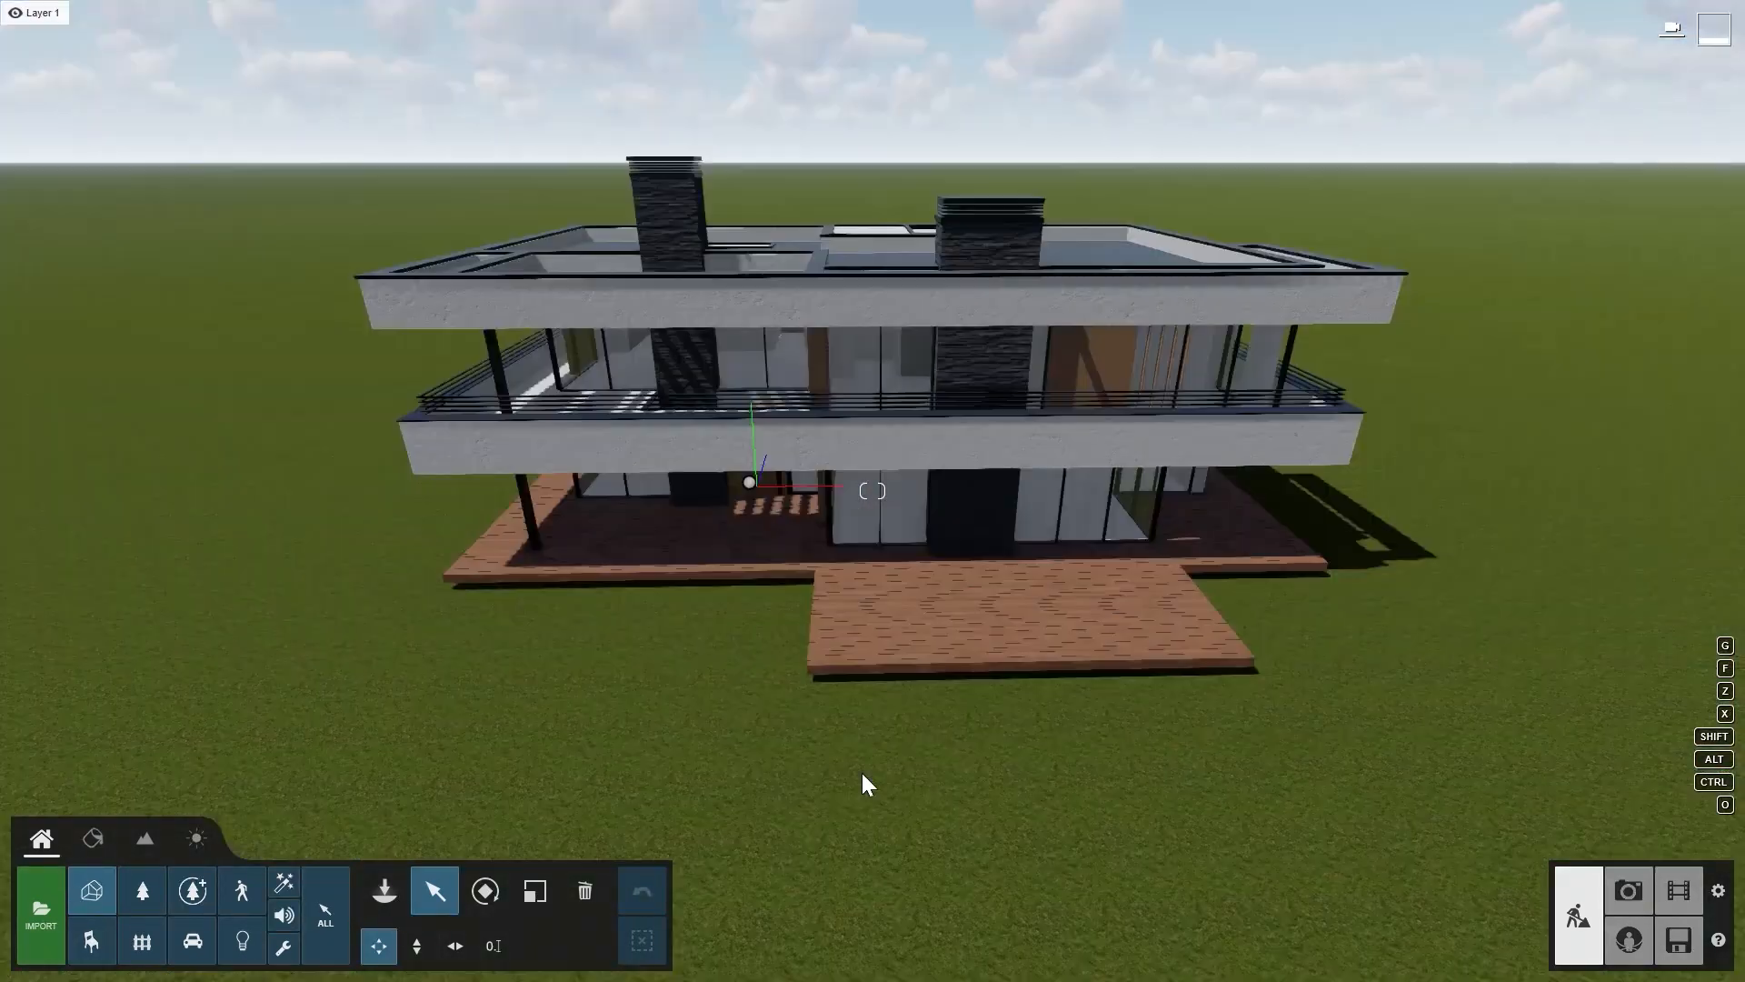
- Store the current view of the house as photo 1, add the Photo Matching effect and open it for editing
left_click(1623, 888)
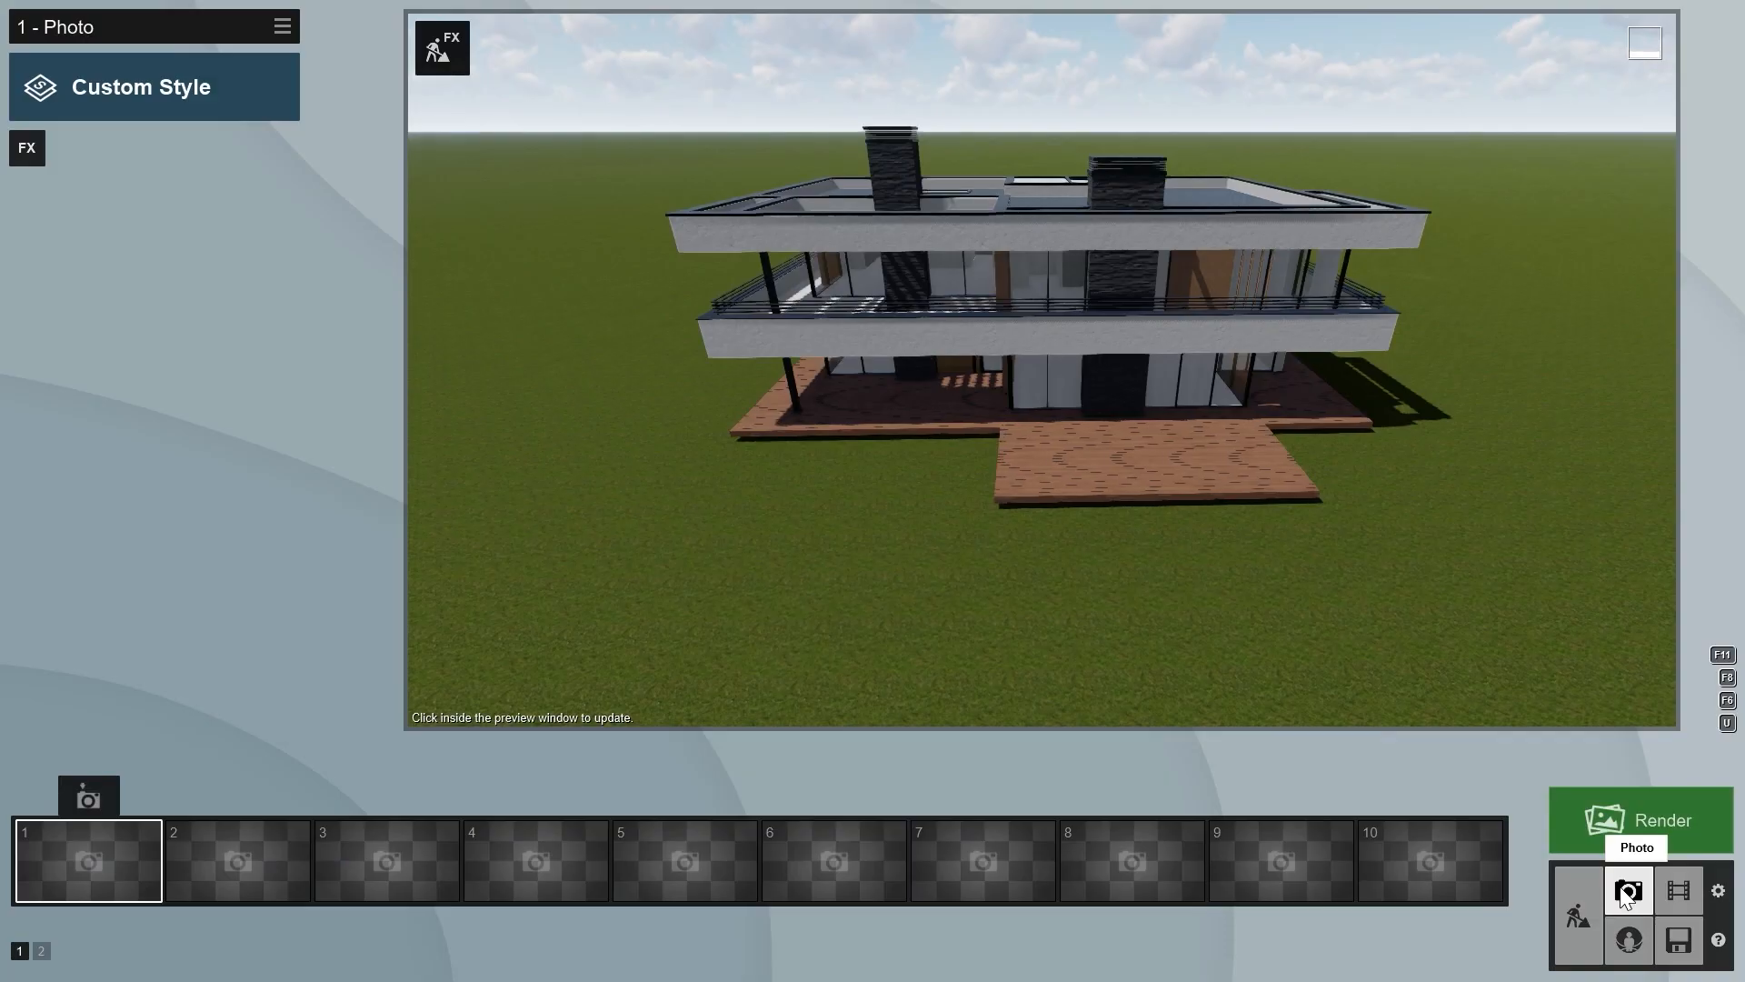
left_click(87, 800)
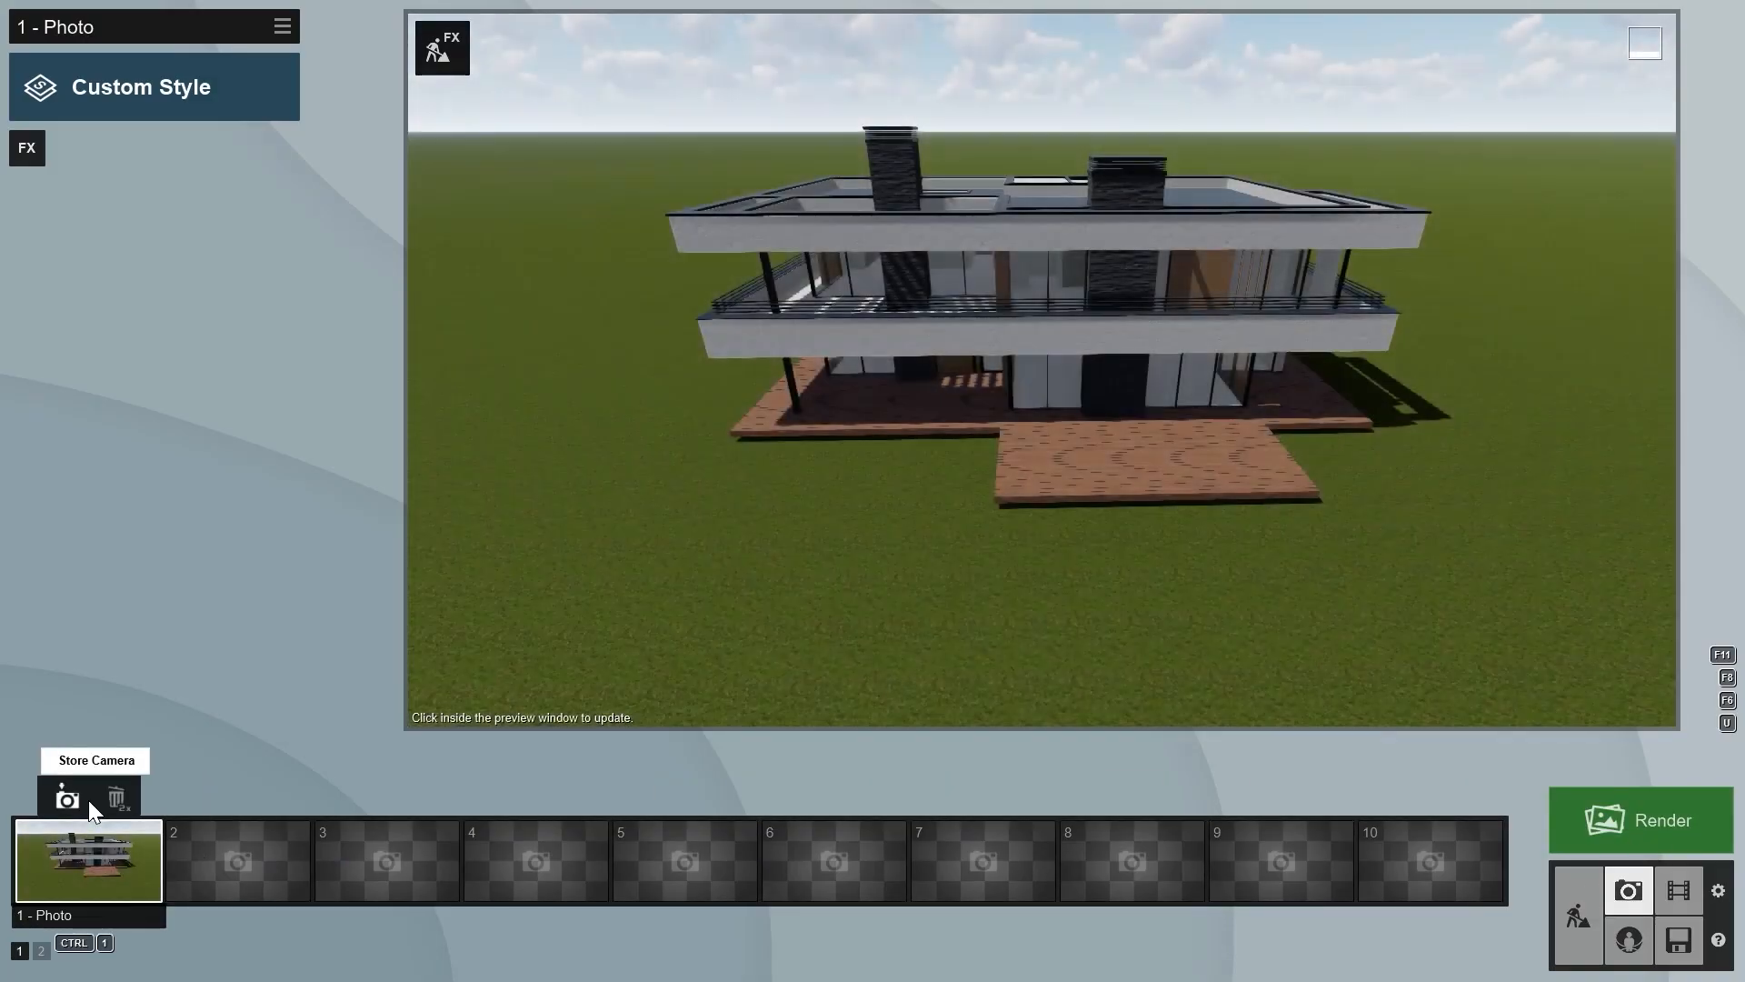
left_click(25, 151)
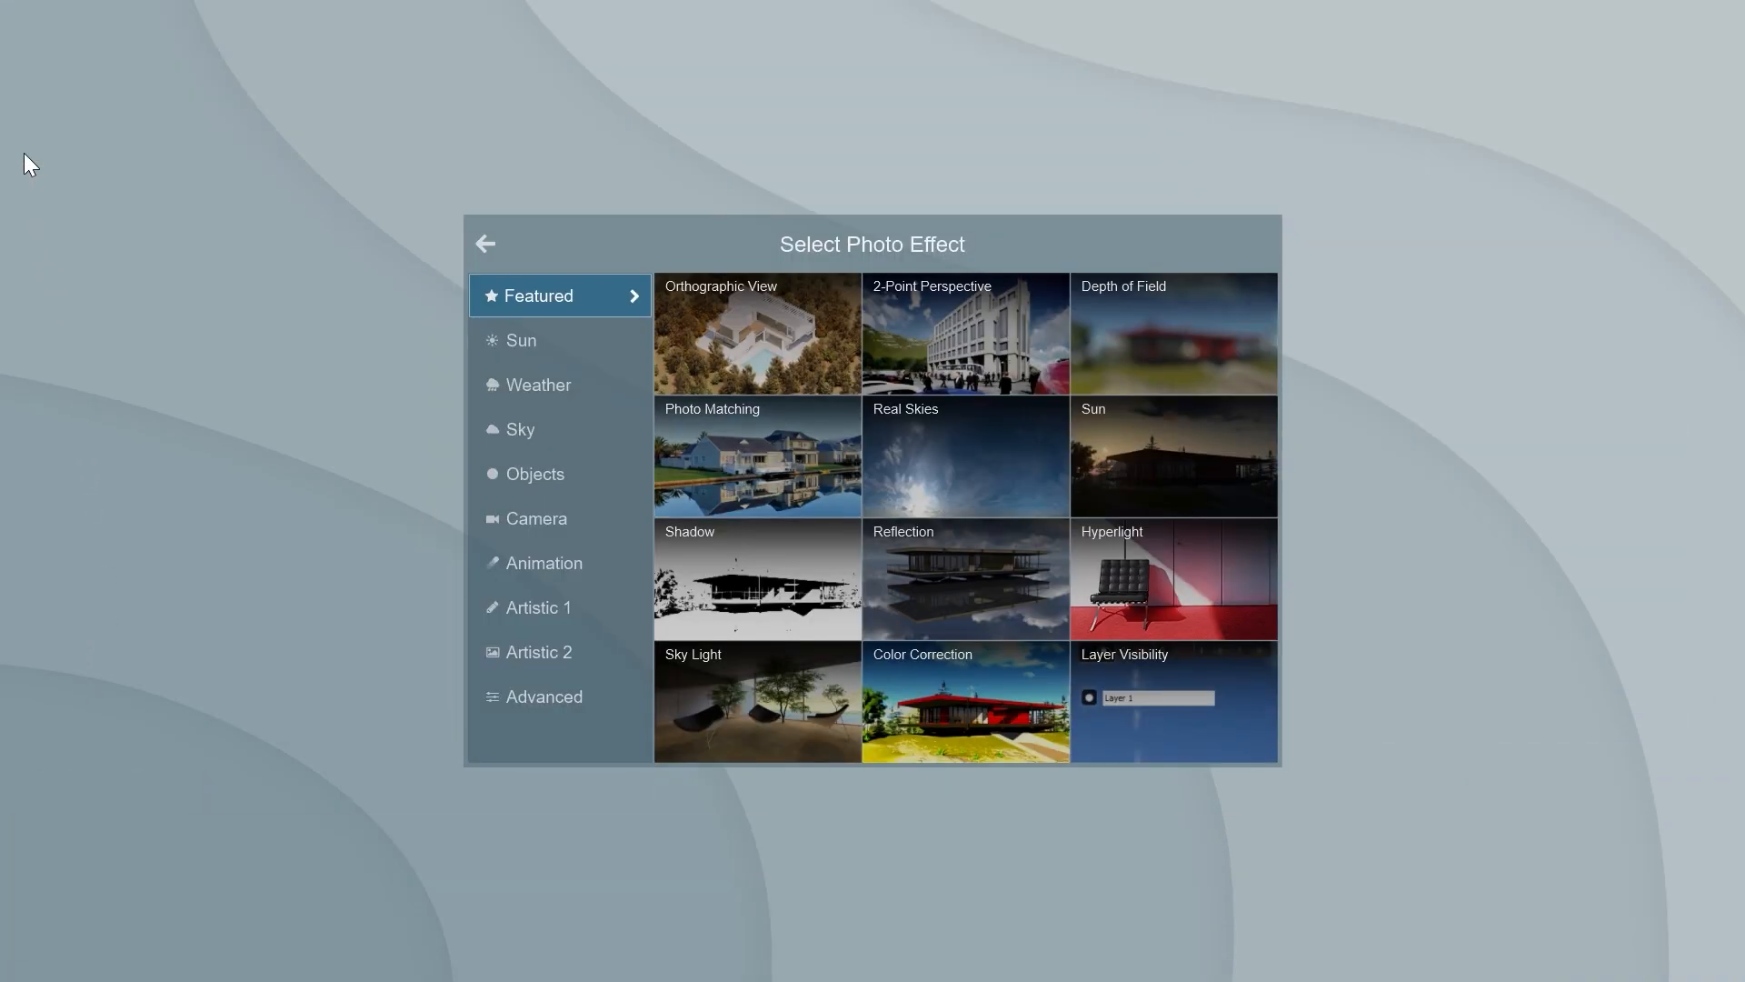
left_click(767, 434)
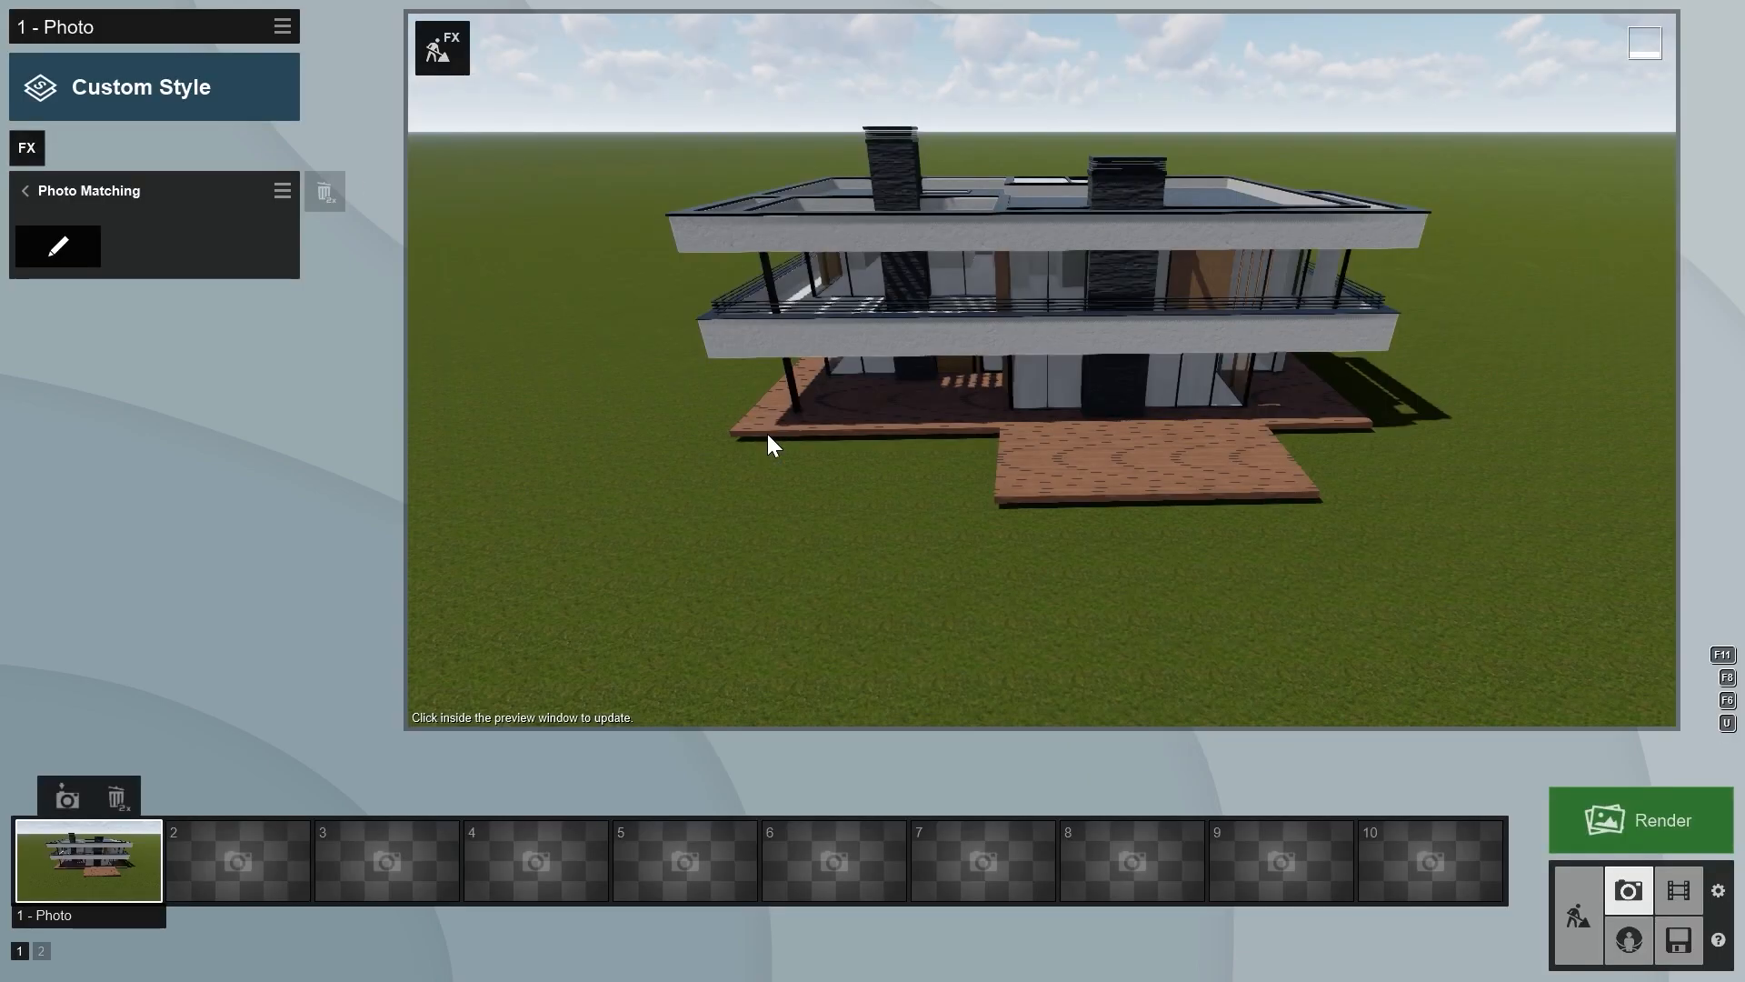
left_click(73, 251)
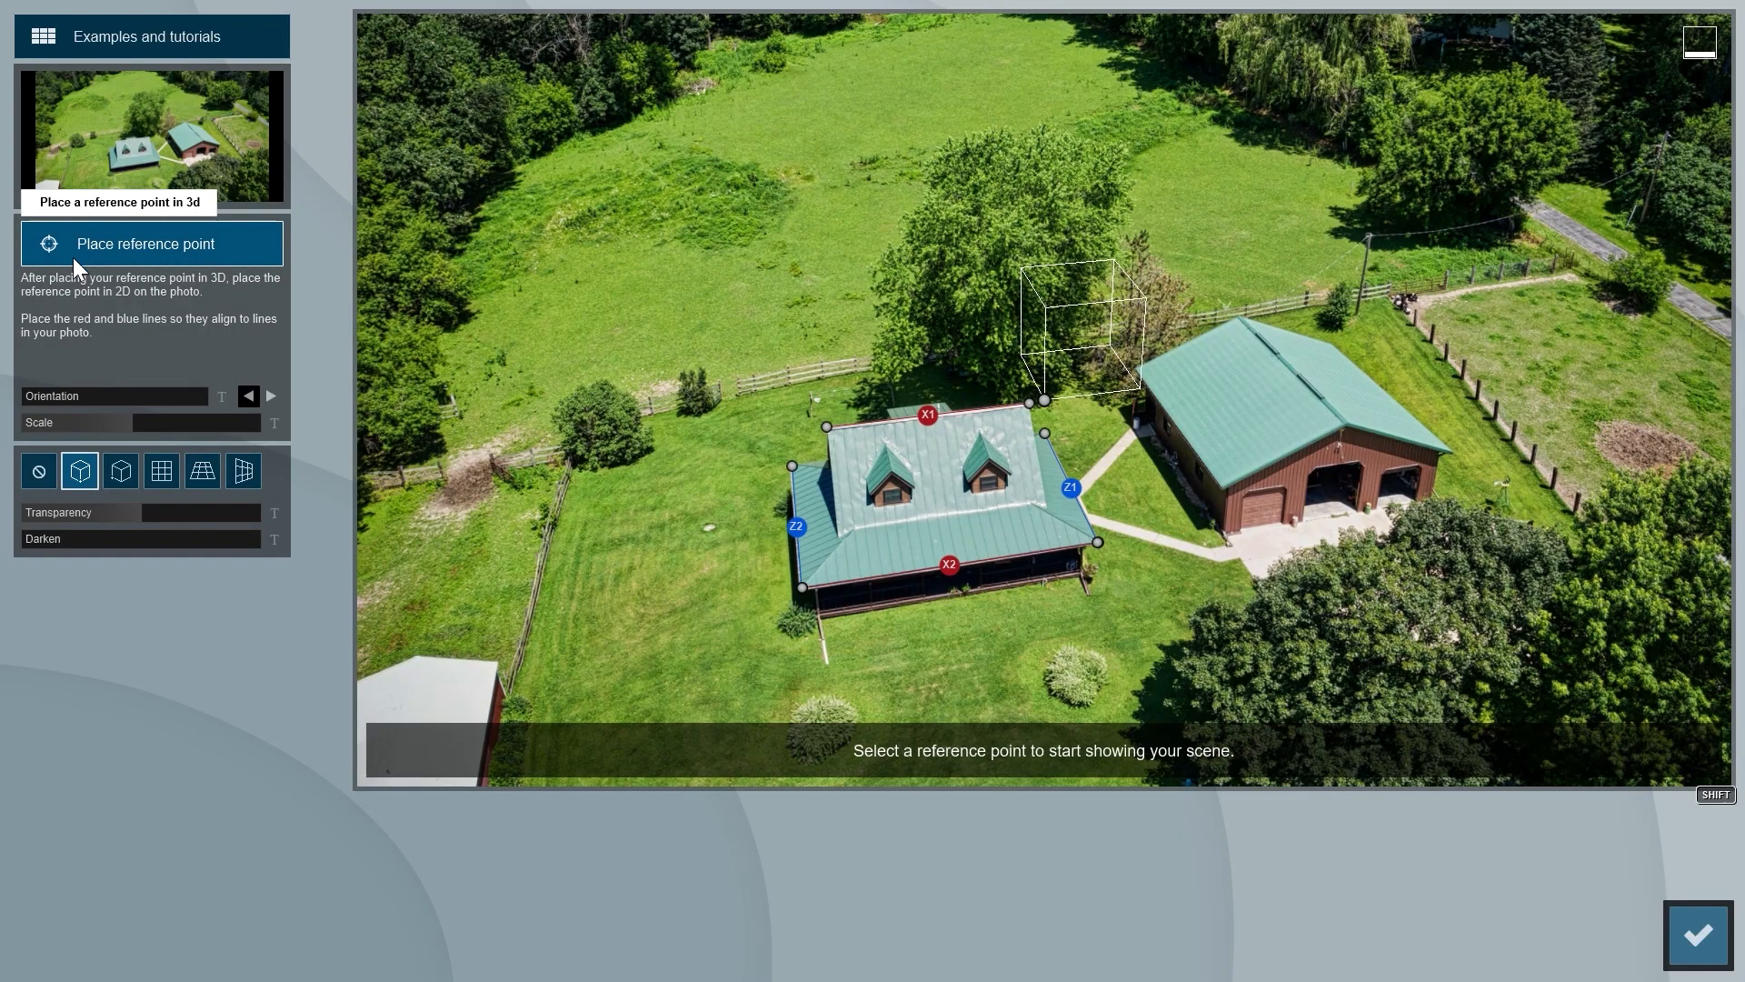
- Try the lakeside houses example, and load the street photo of the white house among pine trees as the matching image
left_click(140, 41)
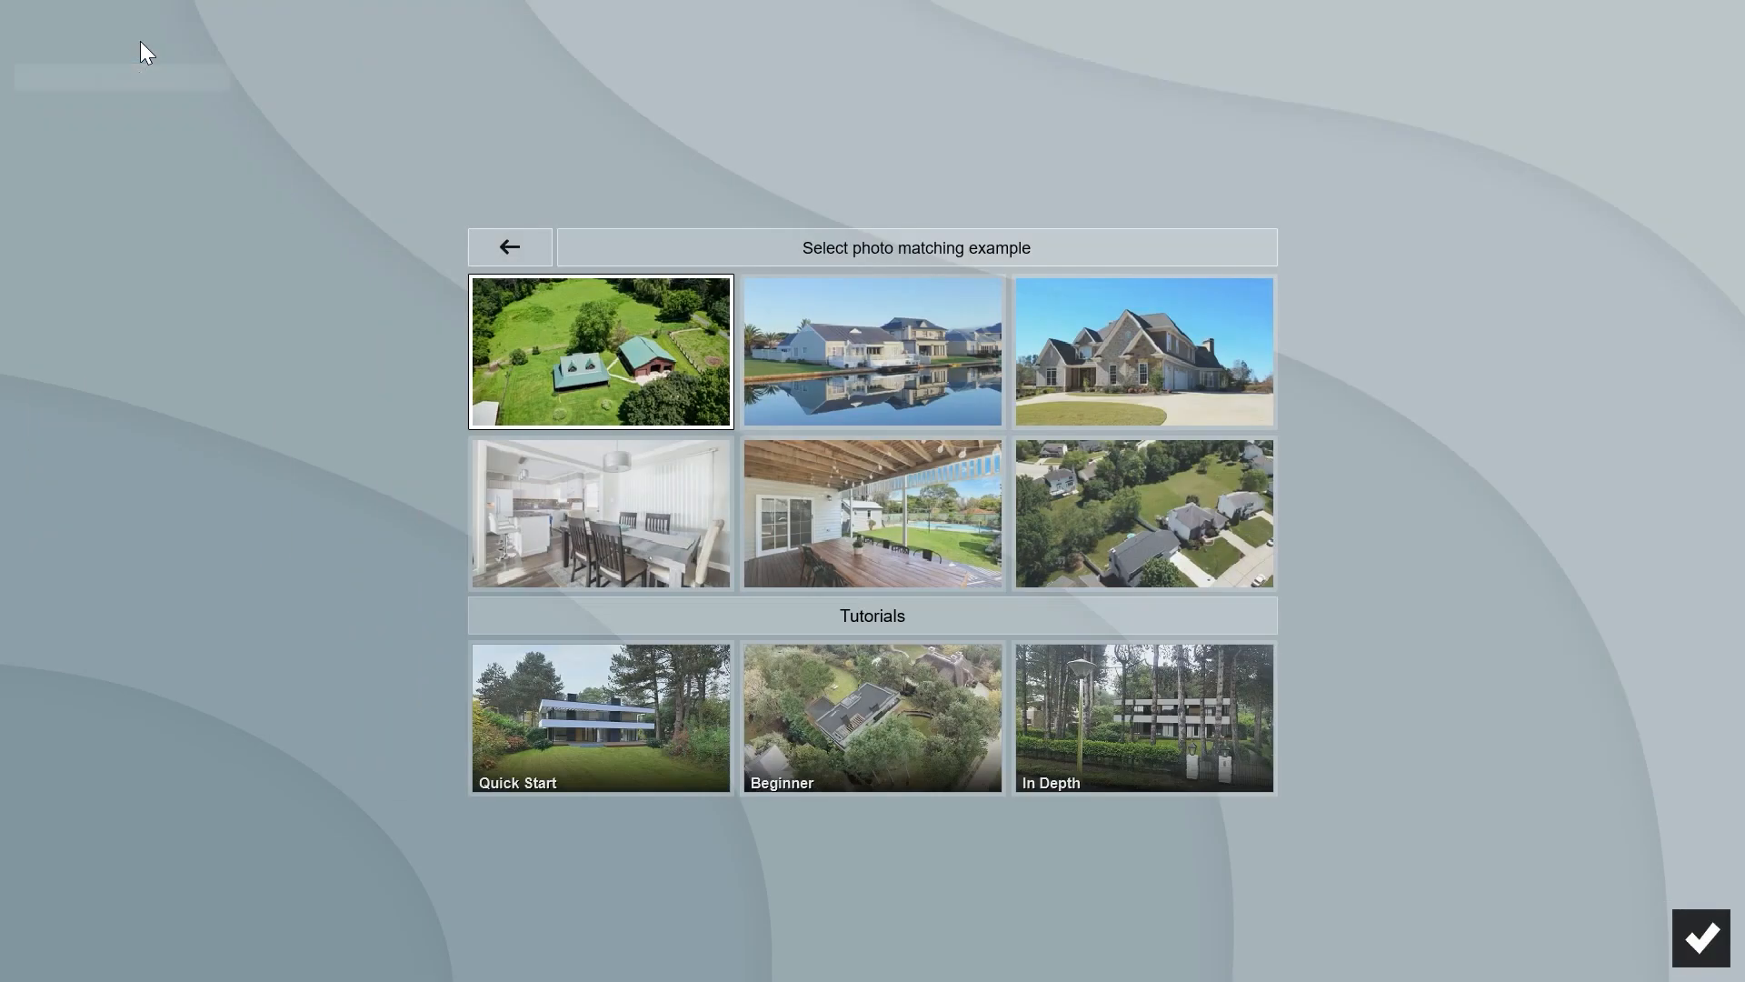
left_click(800, 344)
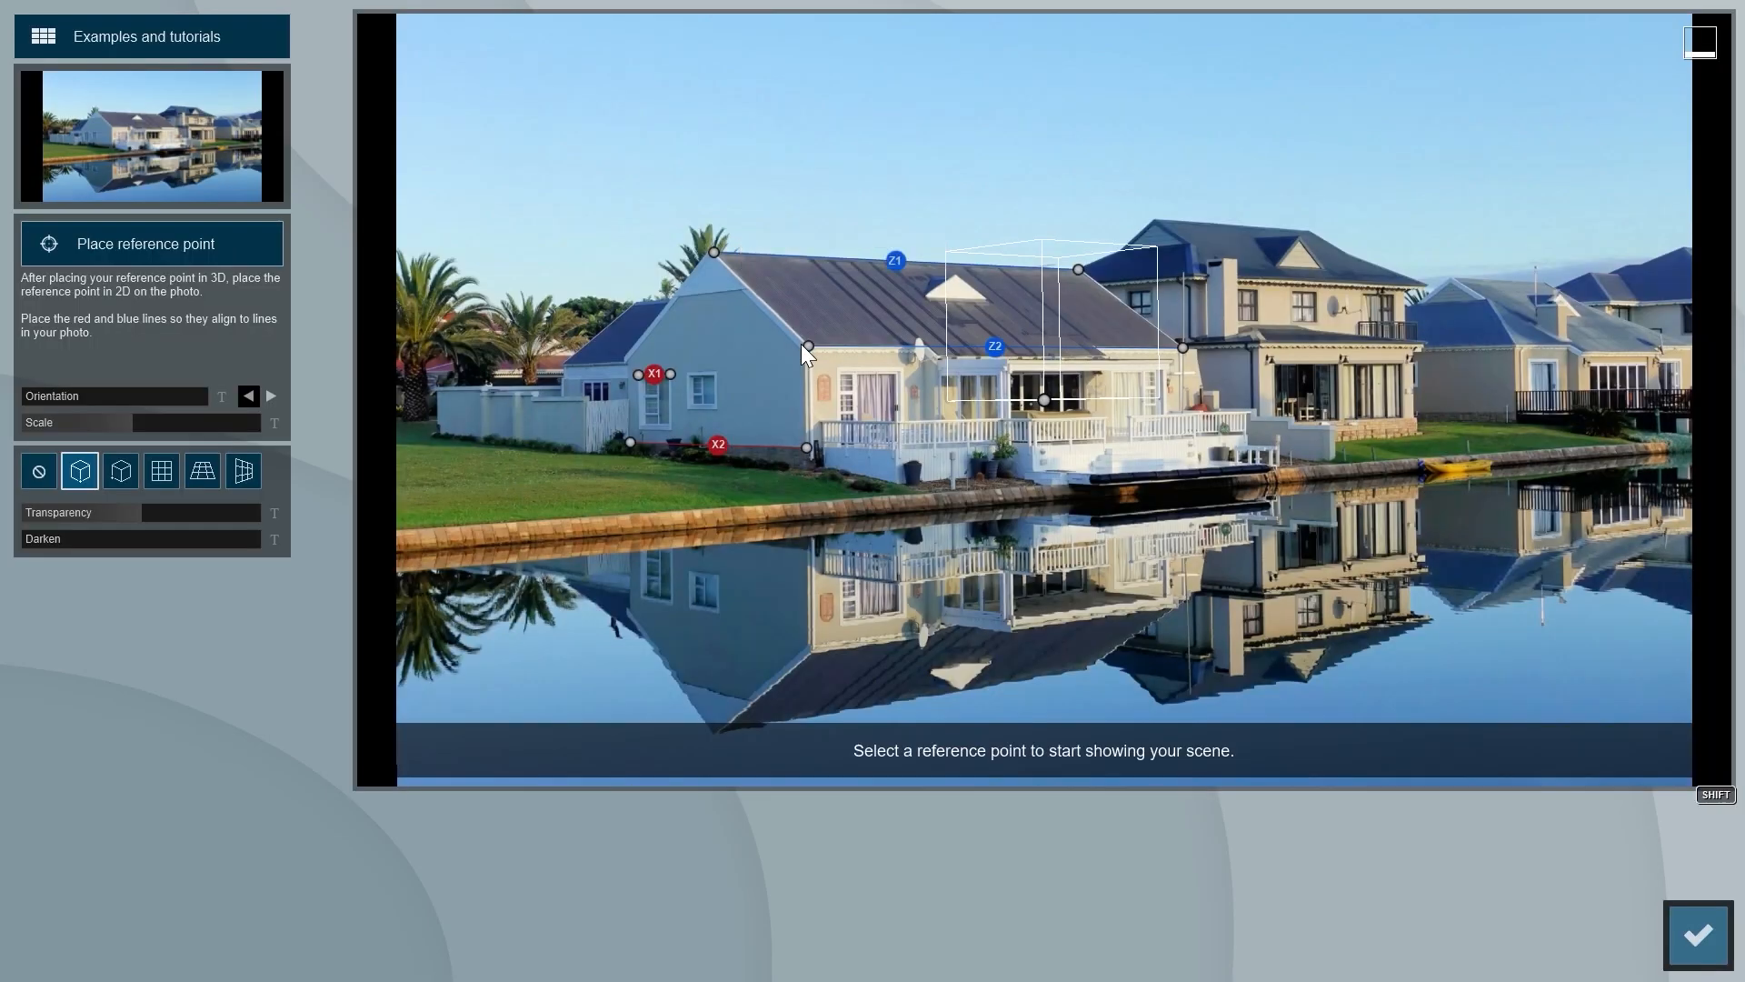
left_click(171, 169)
double_click(477, 271)
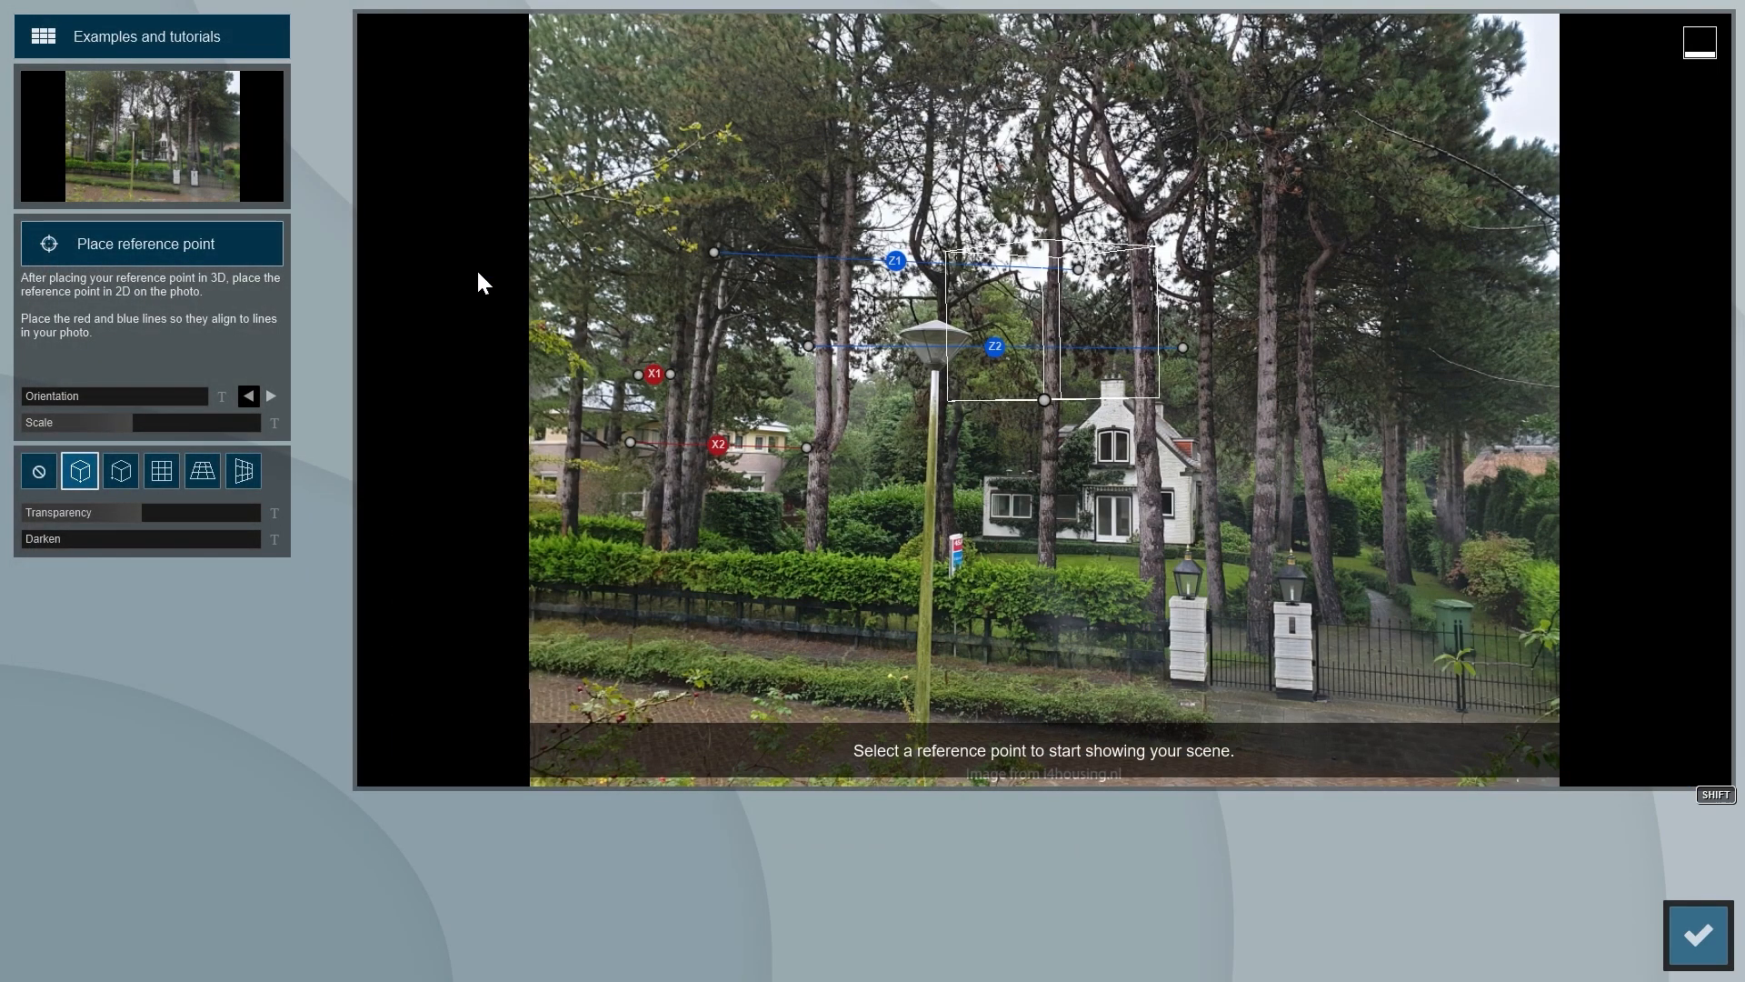
- Align the X2 line along the top of the hedge and the X1 line across to the white house's roof peak
left_click_drag(807, 447, 1187, 542)
left_click_drag(630, 442, 546, 518)
left_click_drag(670, 373, 1124, 378)
left_click_drag(638, 375, 622, 392)
- Align the Z1 and Z2 lines with the depth direction, starting from the ends of the X lines near the white house
left_click_drag(808, 346, 1306, 448)
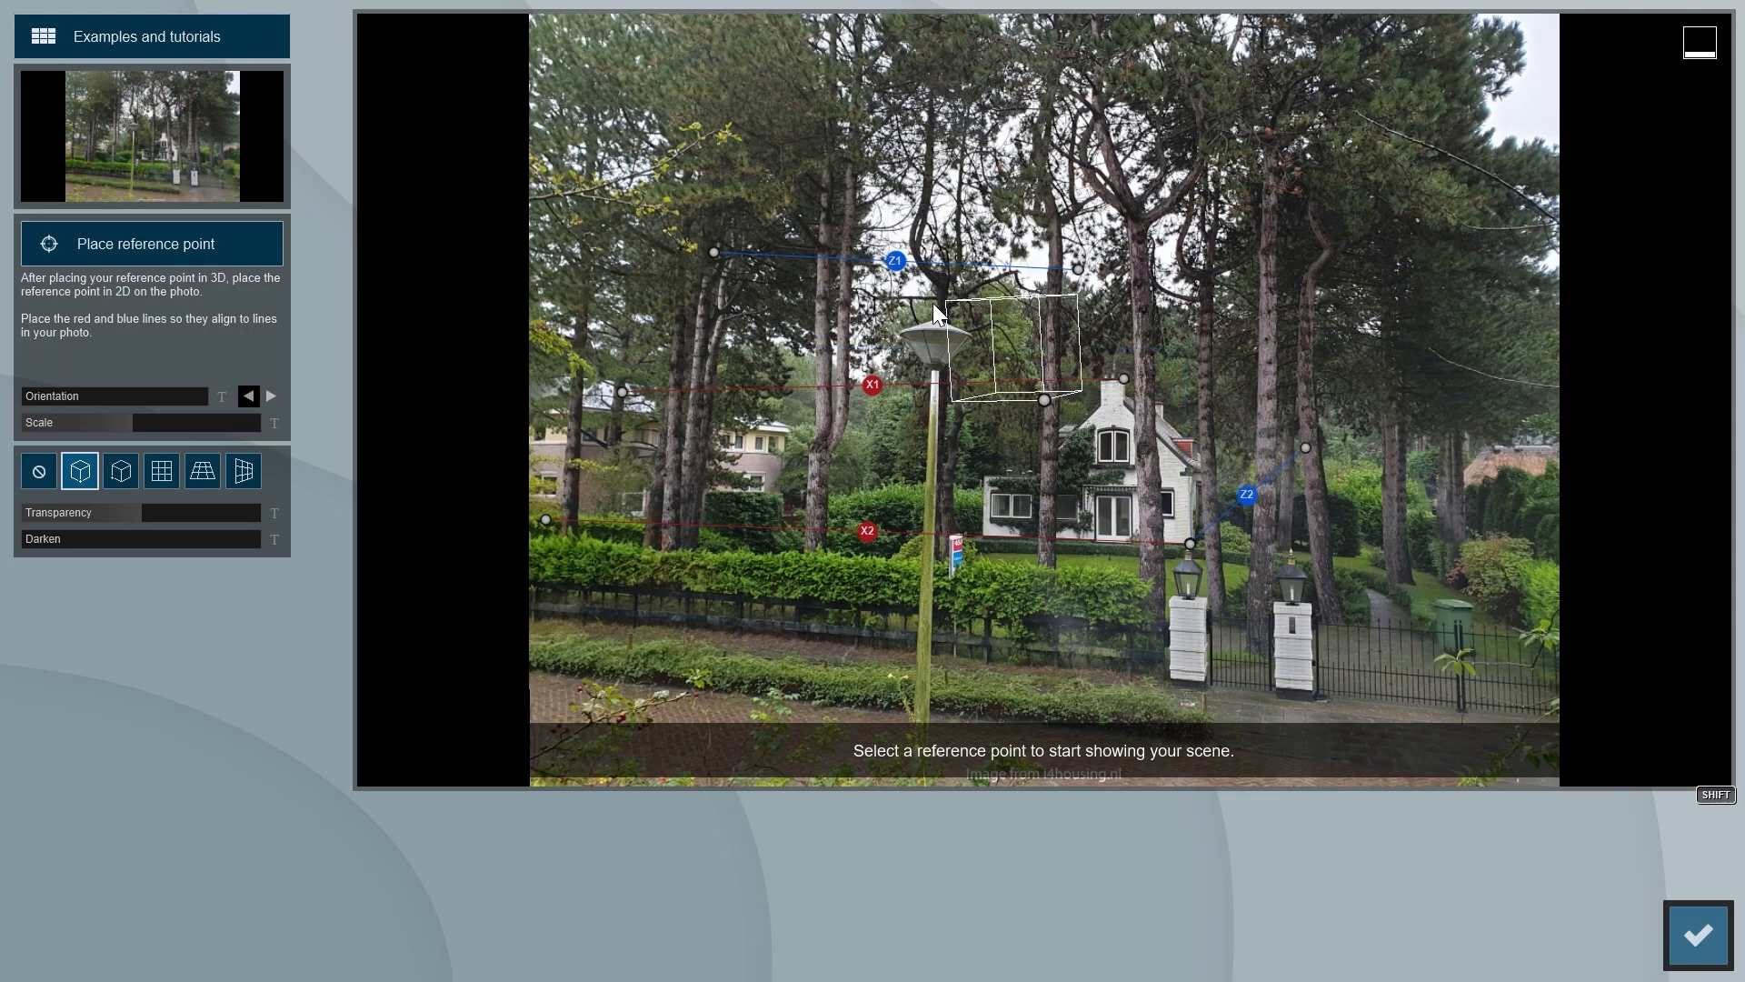
left_click_drag(714, 252, 1123, 379)
left_click_drag(1080, 285, 1471, 589)
- Place the 3D reference point on the outer front corner of the house's wooden terrace
left_click(177, 243)
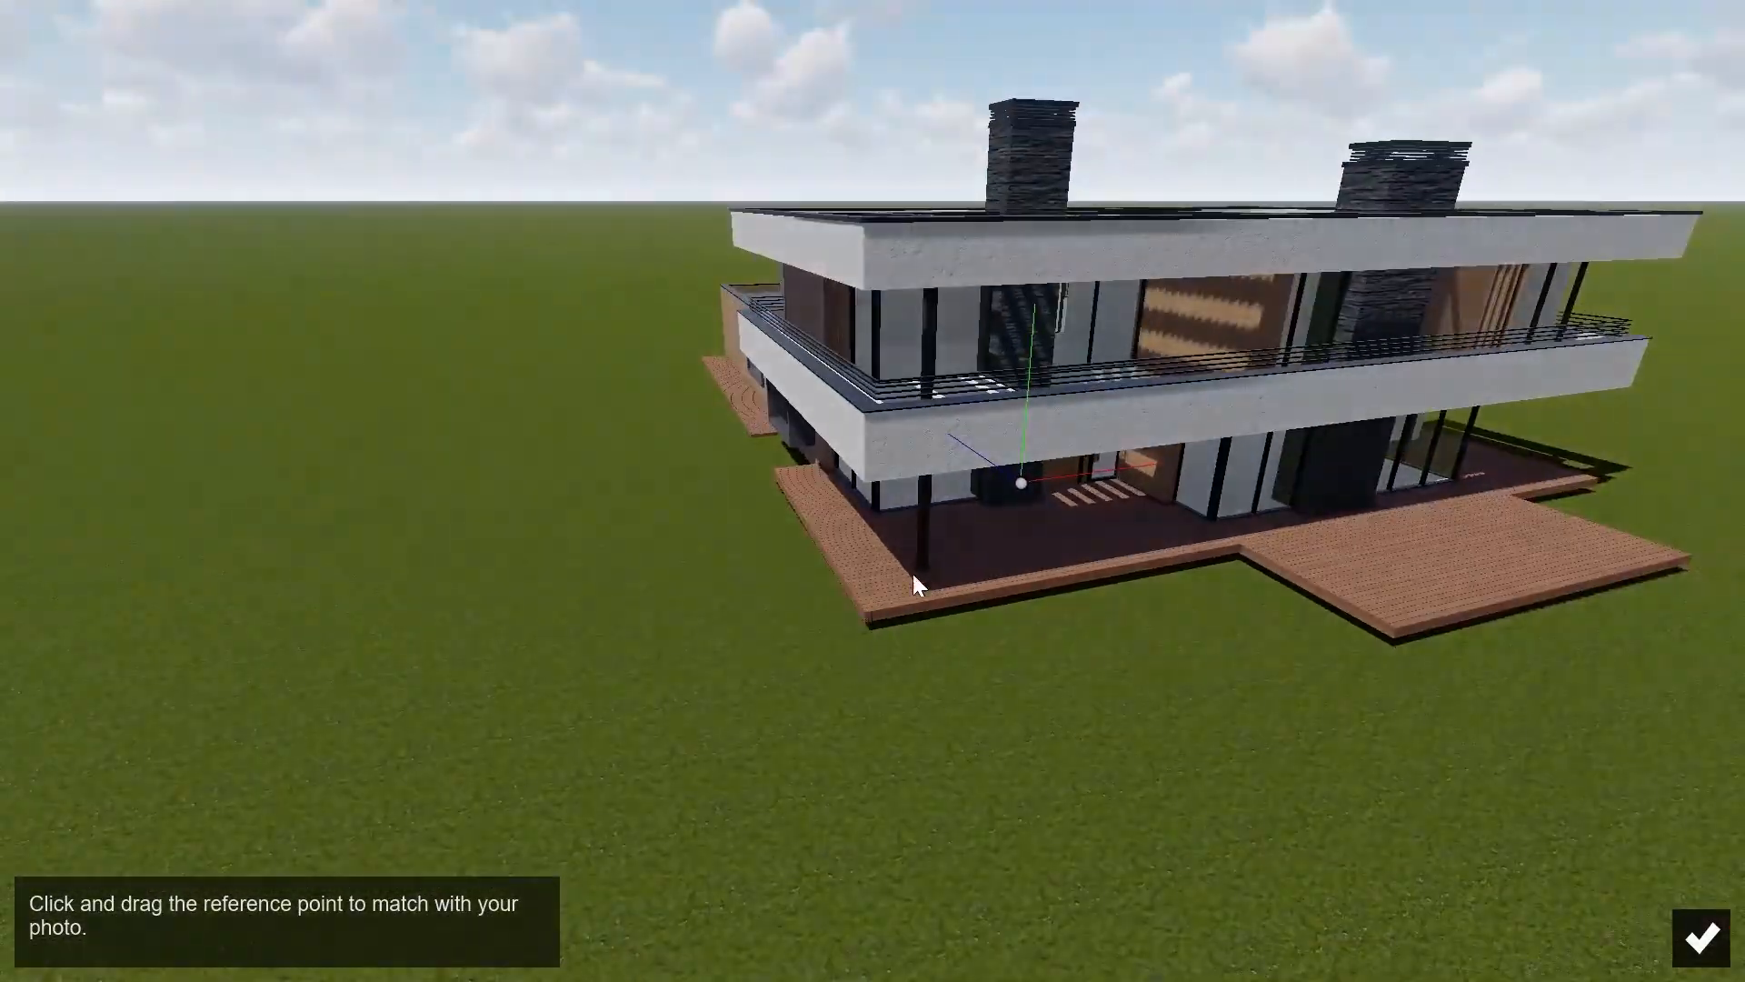
left_click_drag(912, 584, 876, 612)
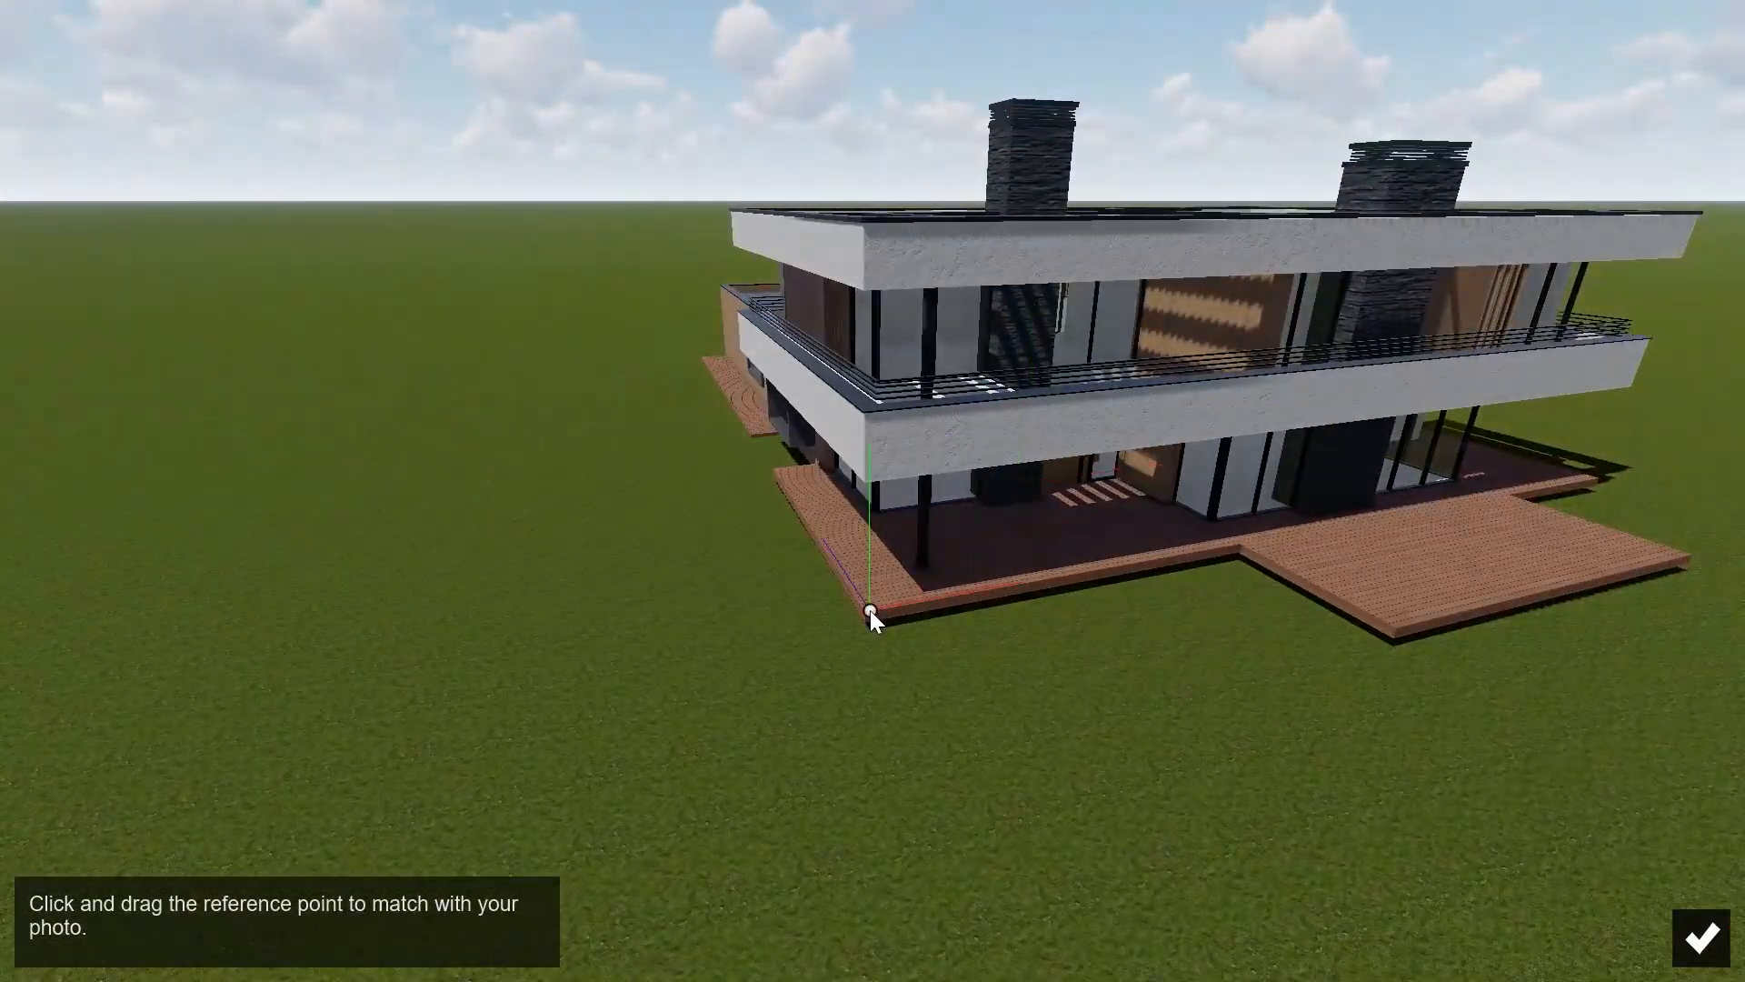
left_click(1696, 941)
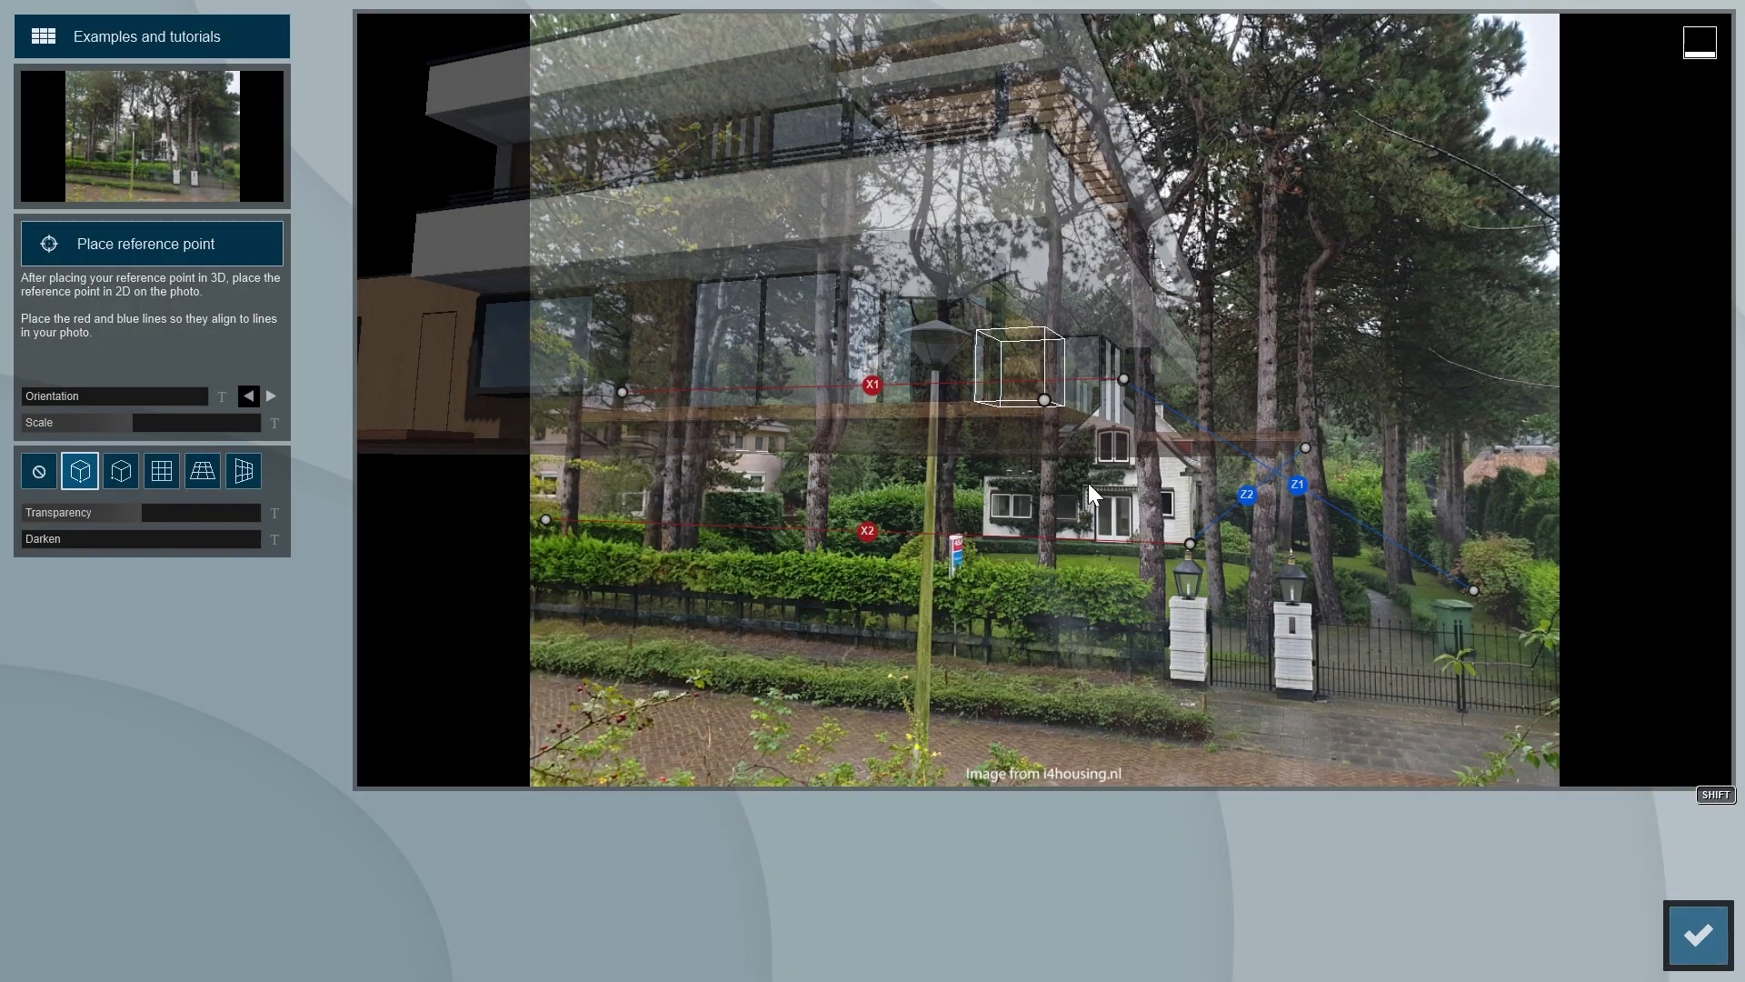
- Scale the model down, anchor its reference point at the hedge beside the lamp post and set its orientation to 270°
left_click_drag(136, 424, 117, 423)
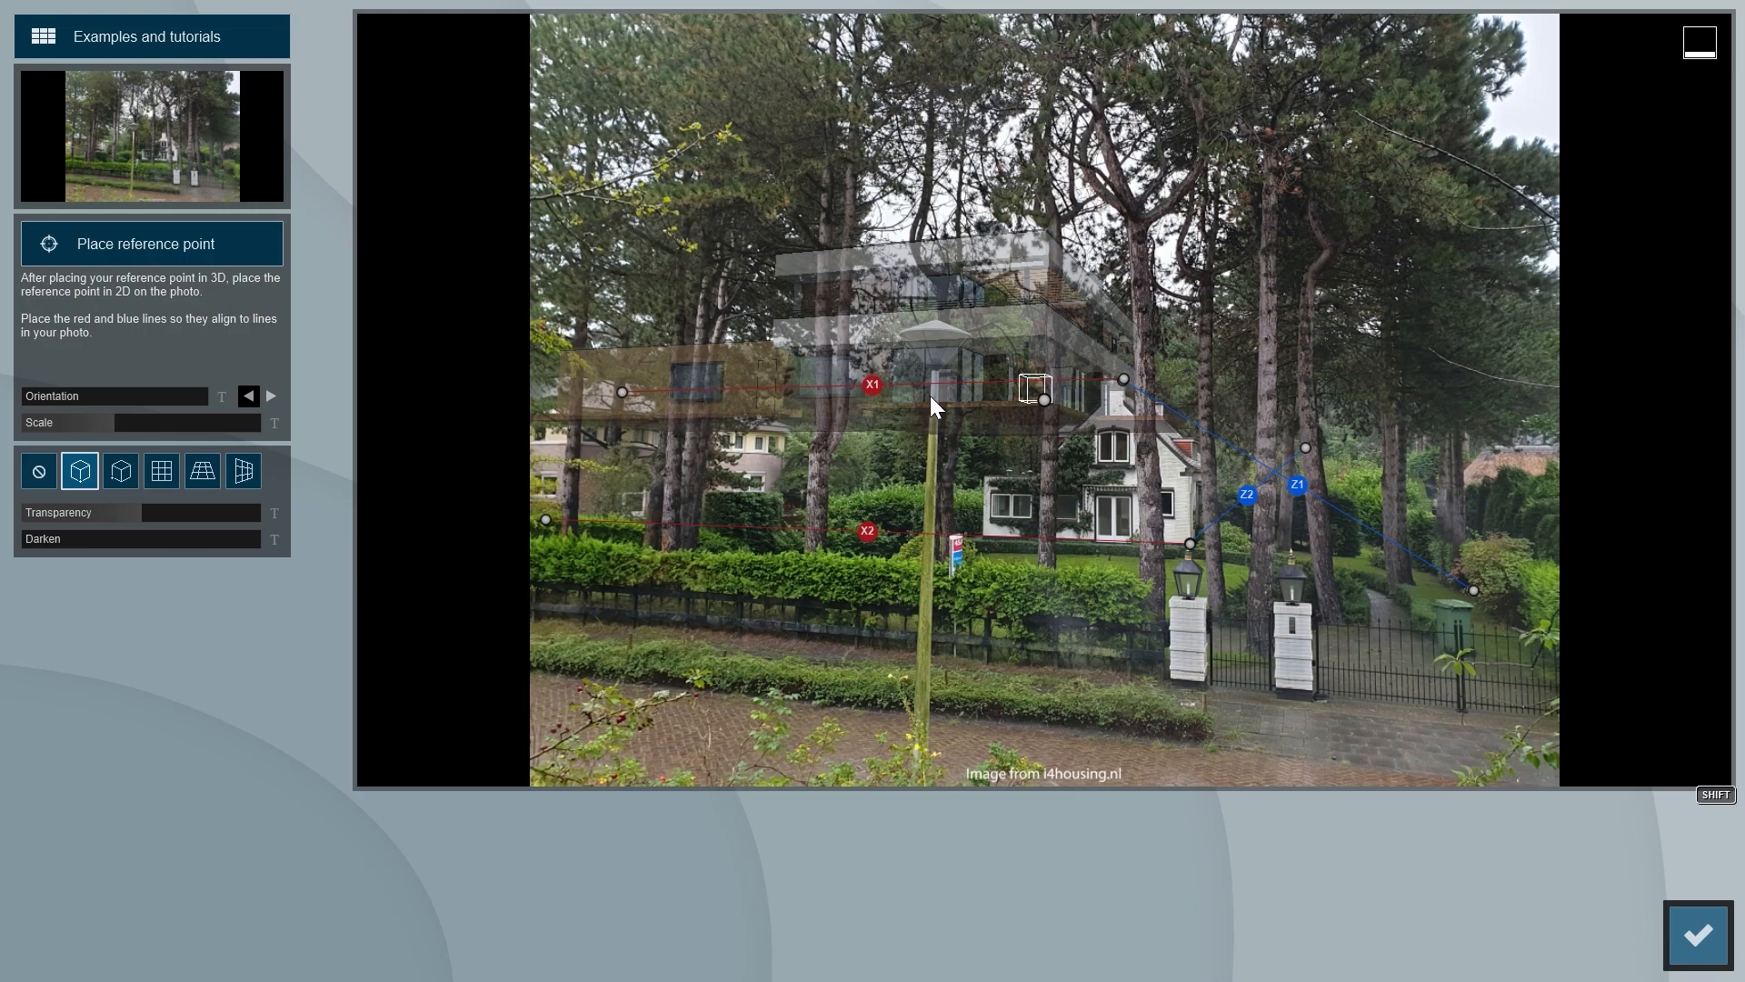
left_click_drag(1043, 400, 951, 540)
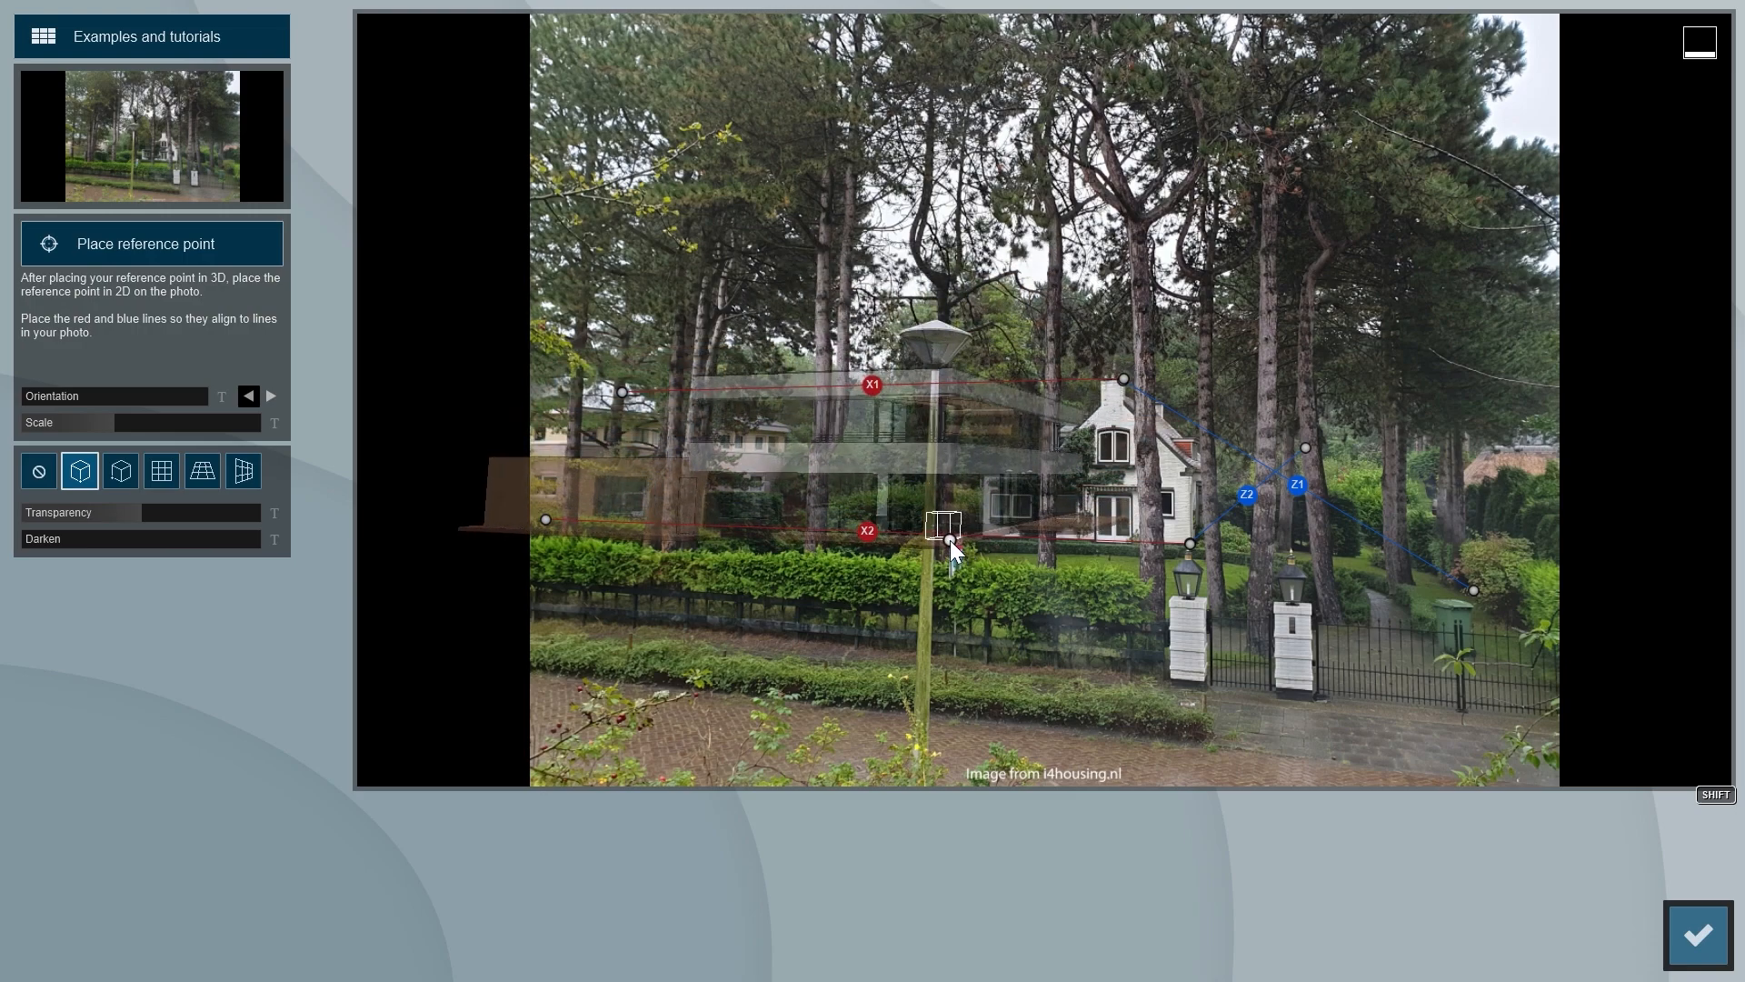
mouse_move(89, 404)
left_click_drag(31, 395, 161, 407)
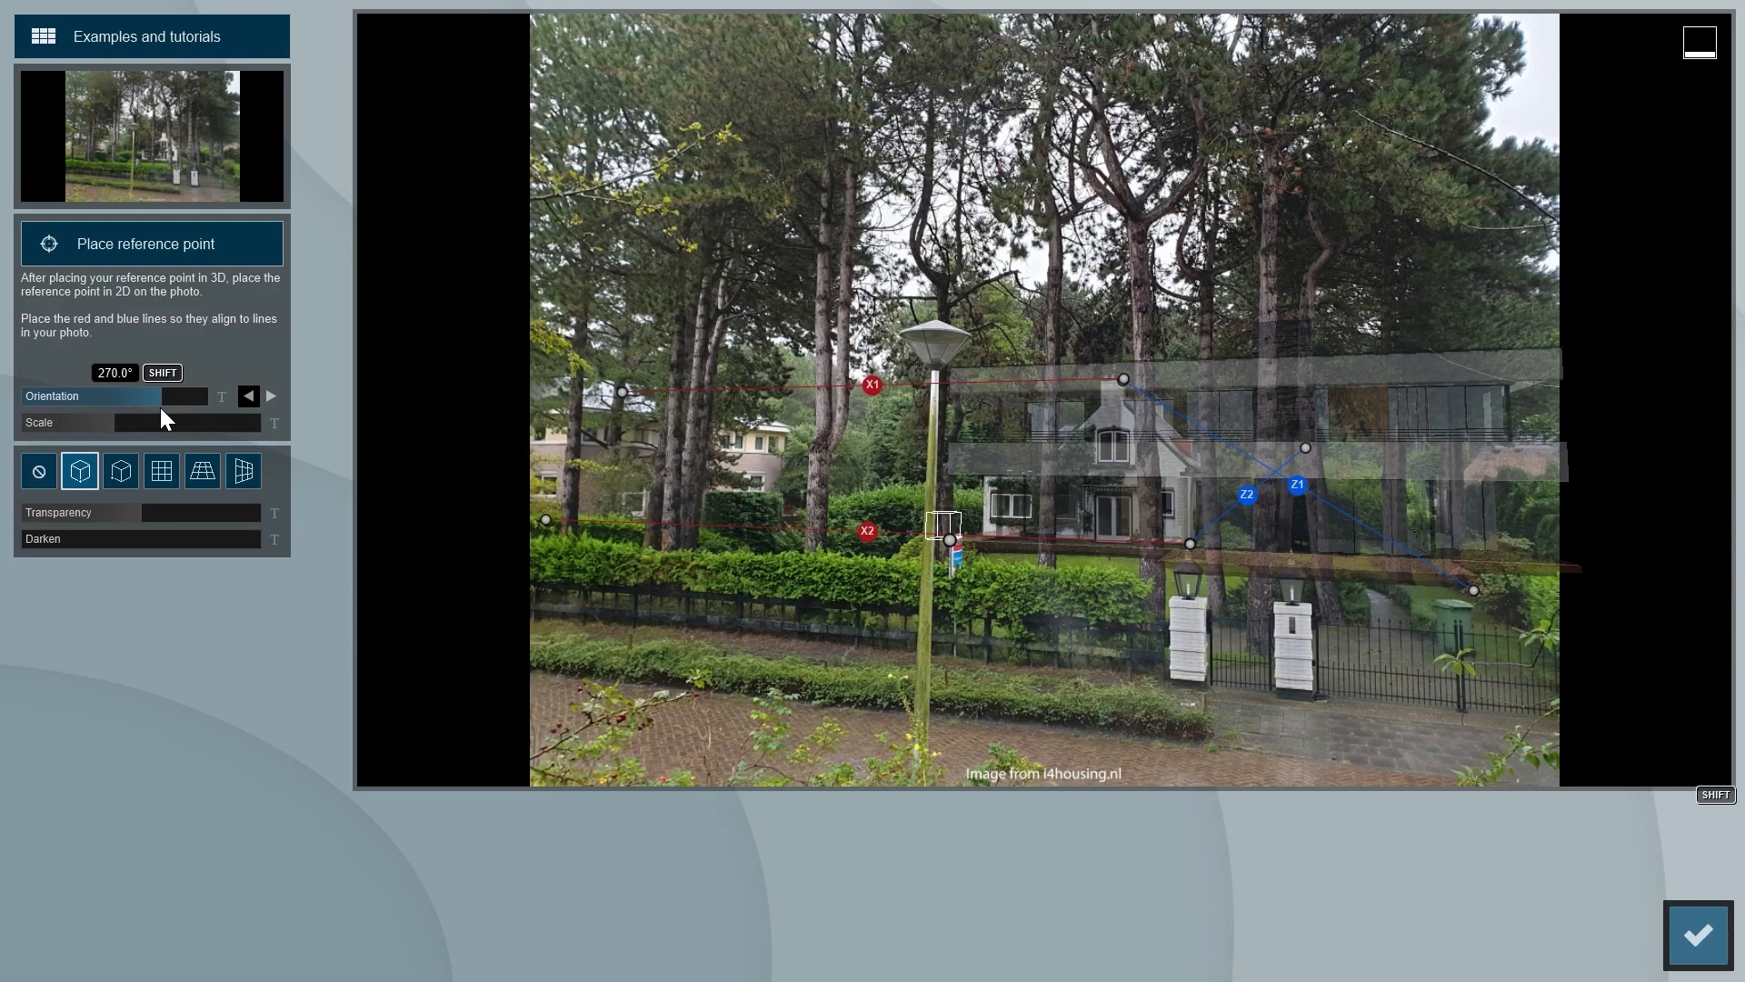
- Reduce the model's scale slightly, shift its reference point along the hedge to the other side of the lamp post and accept the match
left_click(114, 425)
left_click_drag(113, 424, 111, 424)
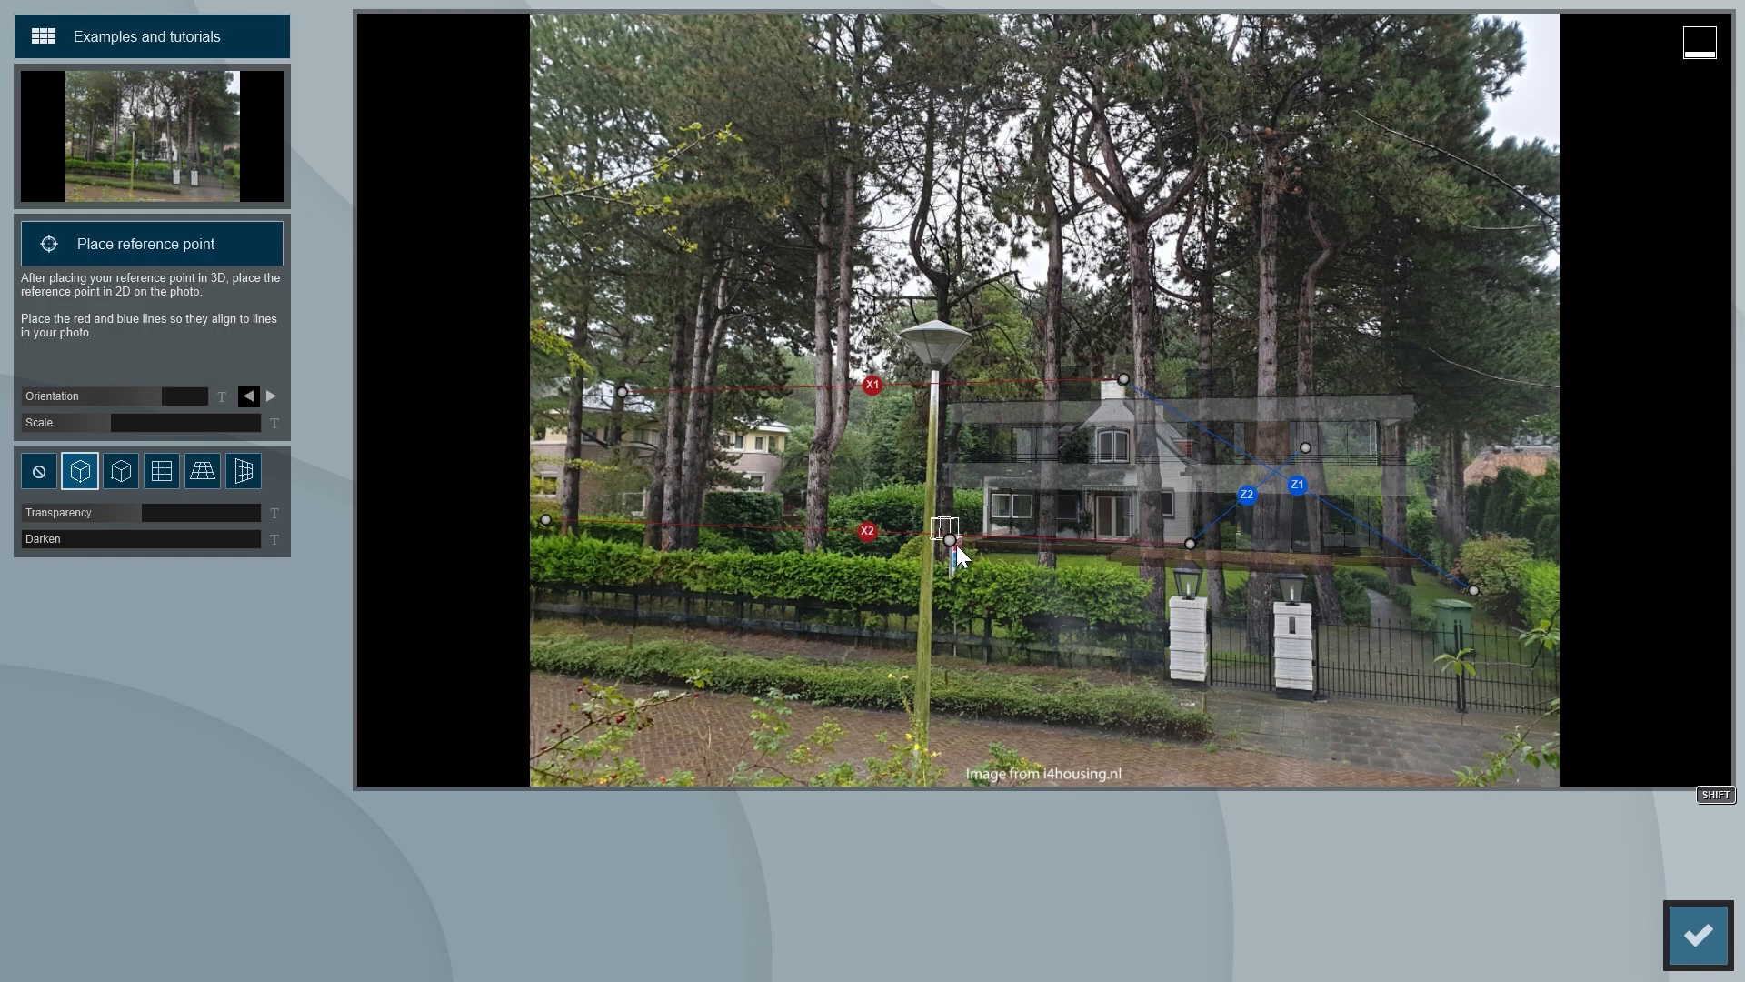
mouse_move(947, 538)
left_mouse_down()
mouse_move(832, 534)
mouse_move(885, 542)
left_mouse_up()
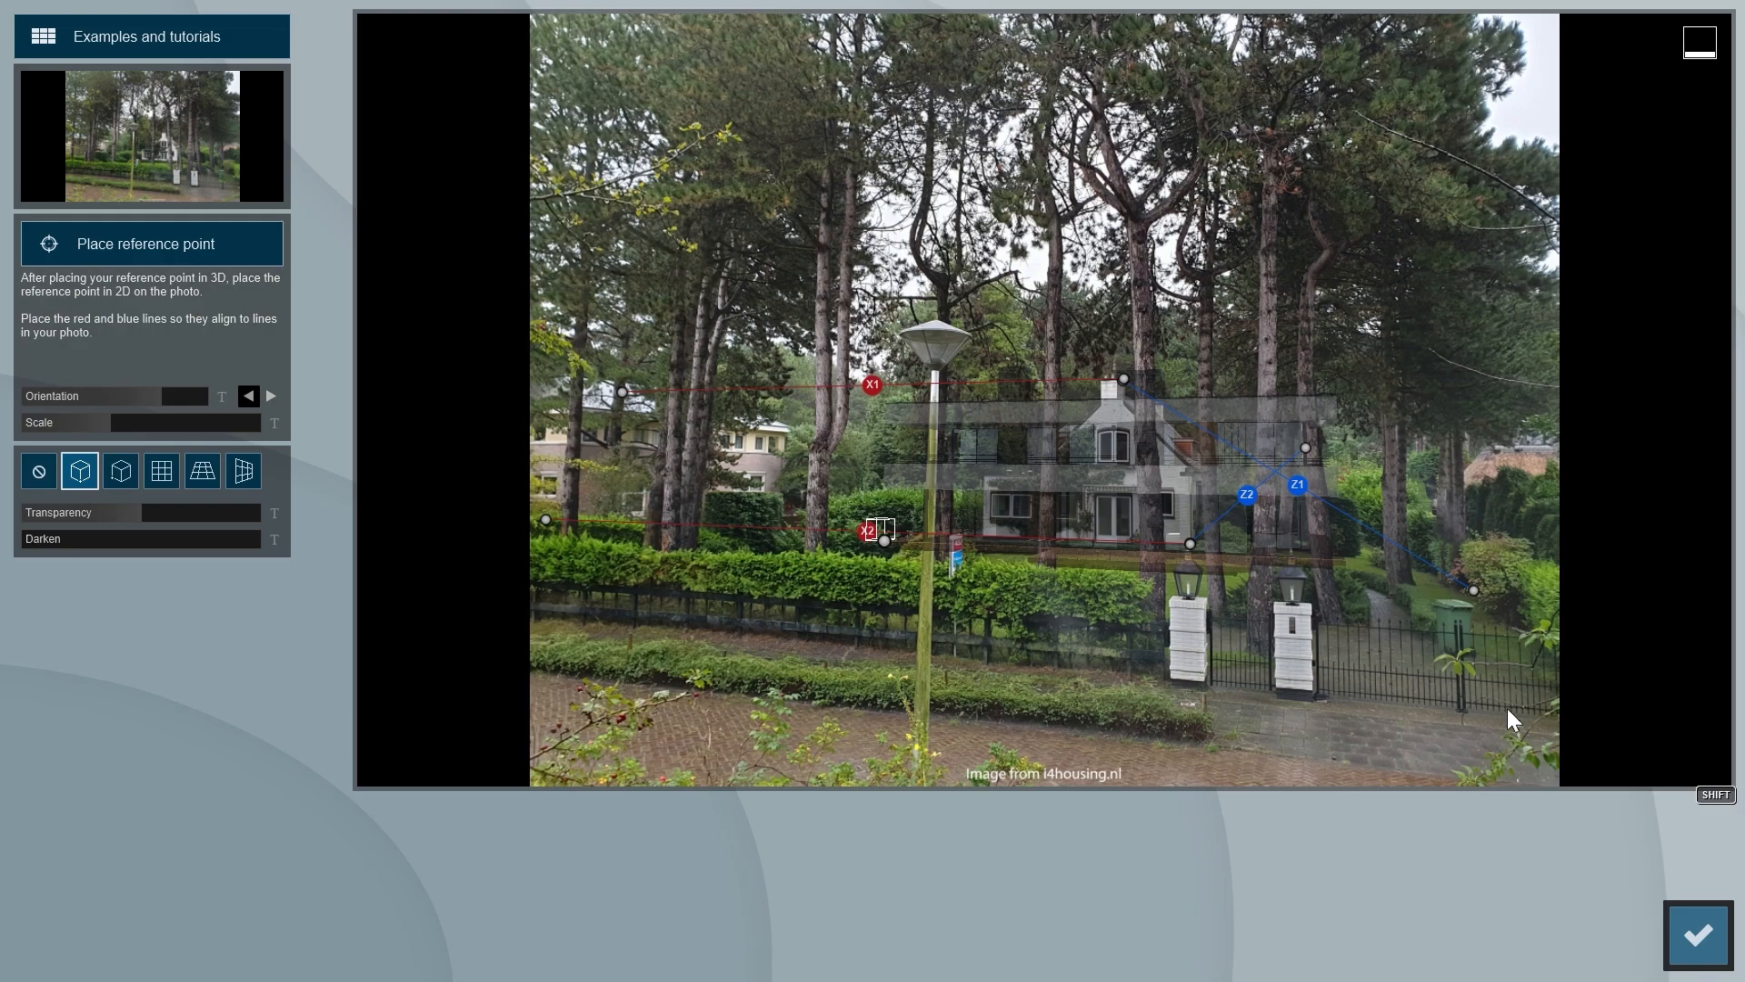
left_click(1697, 936)
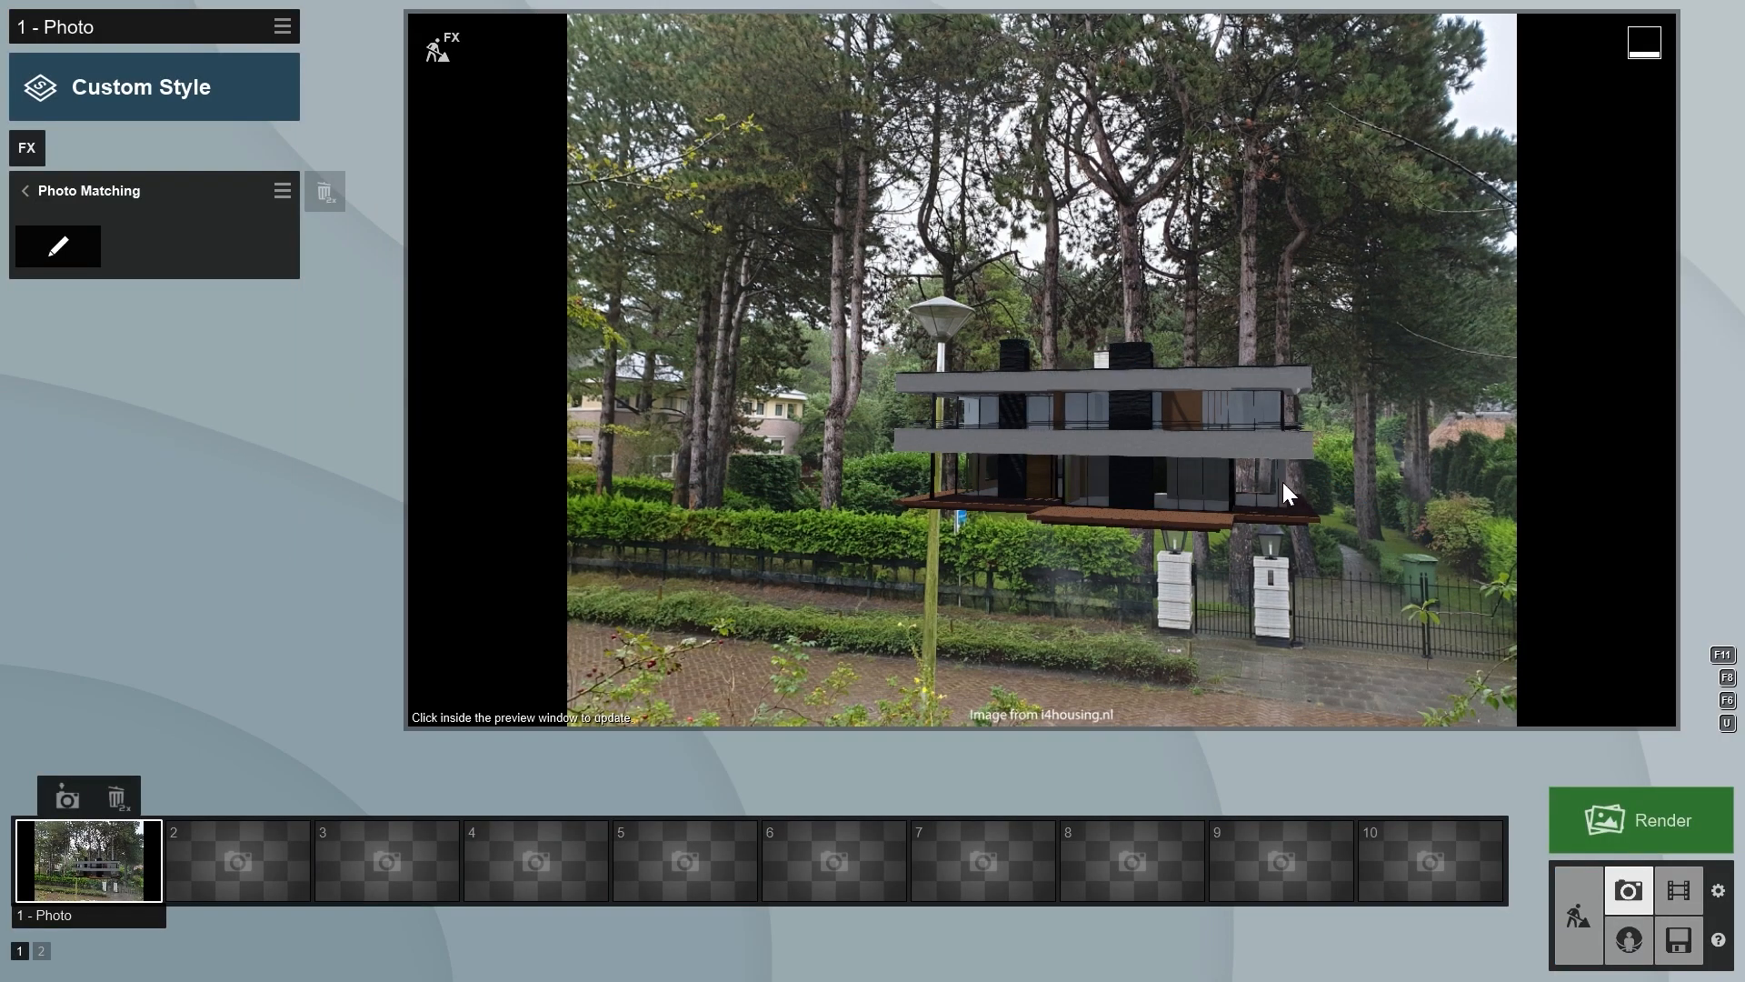
- Apply the Overcast style to the photo and lower Limit high, Temperature and Tint in its Color Correction
left_click(123, 100)
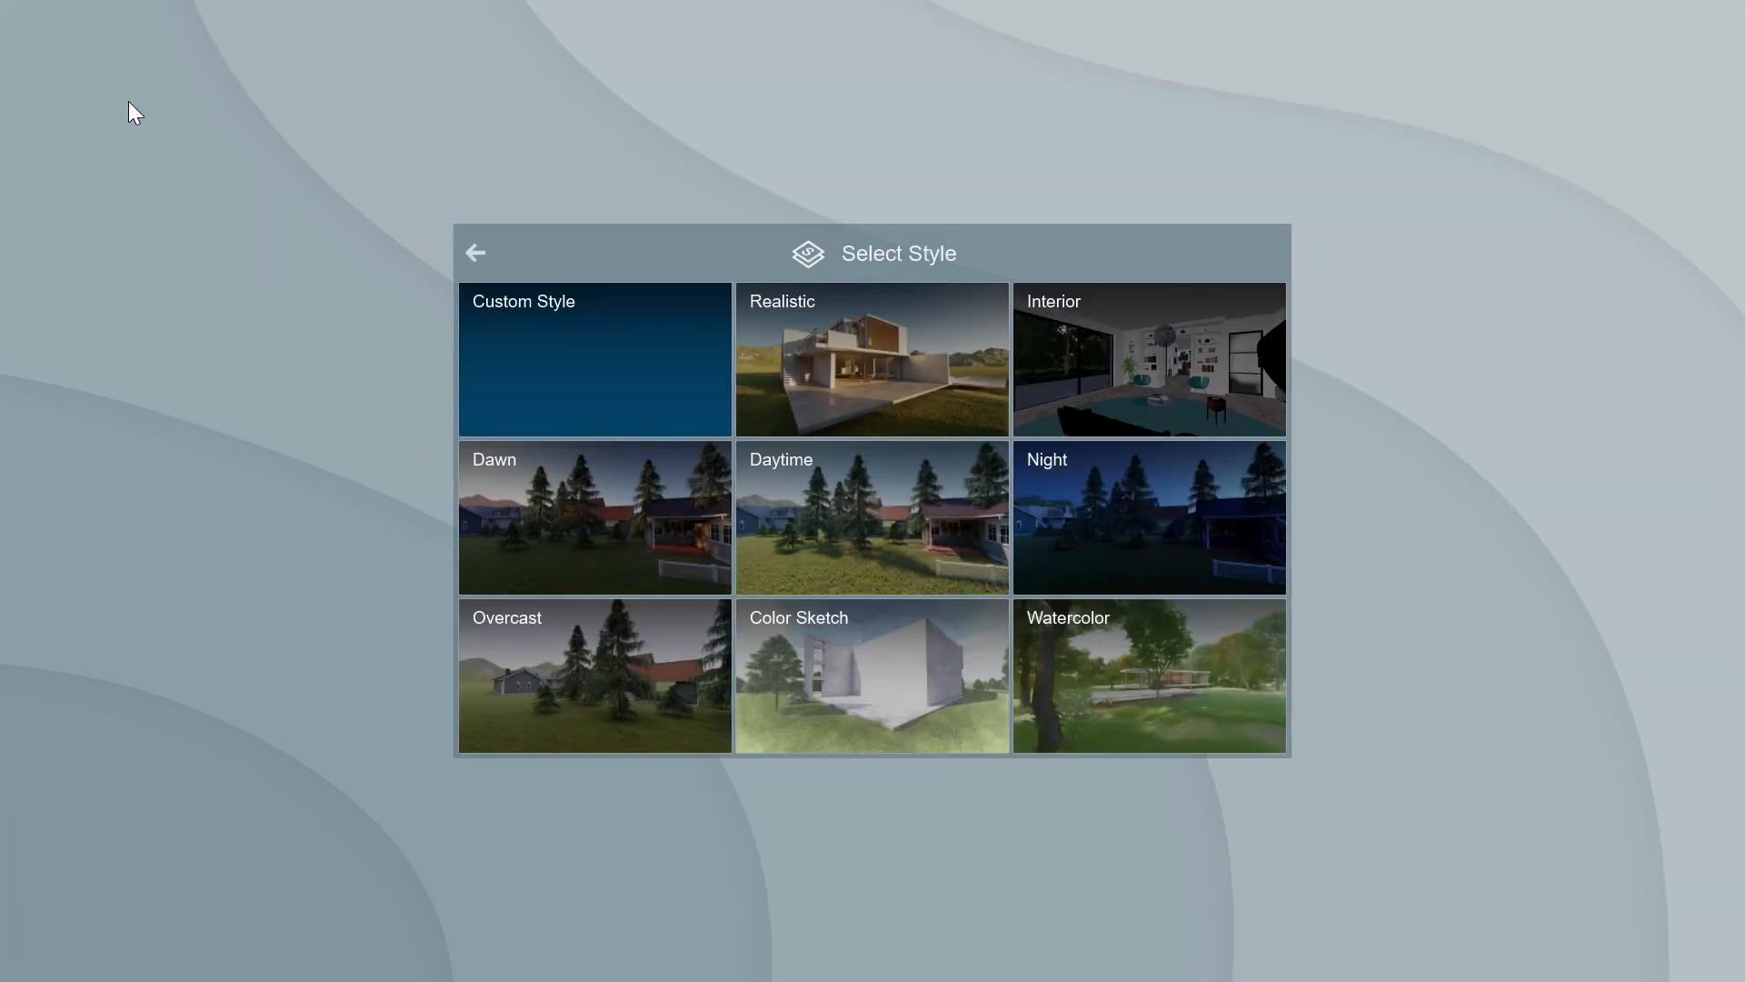
left_click(565, 651)
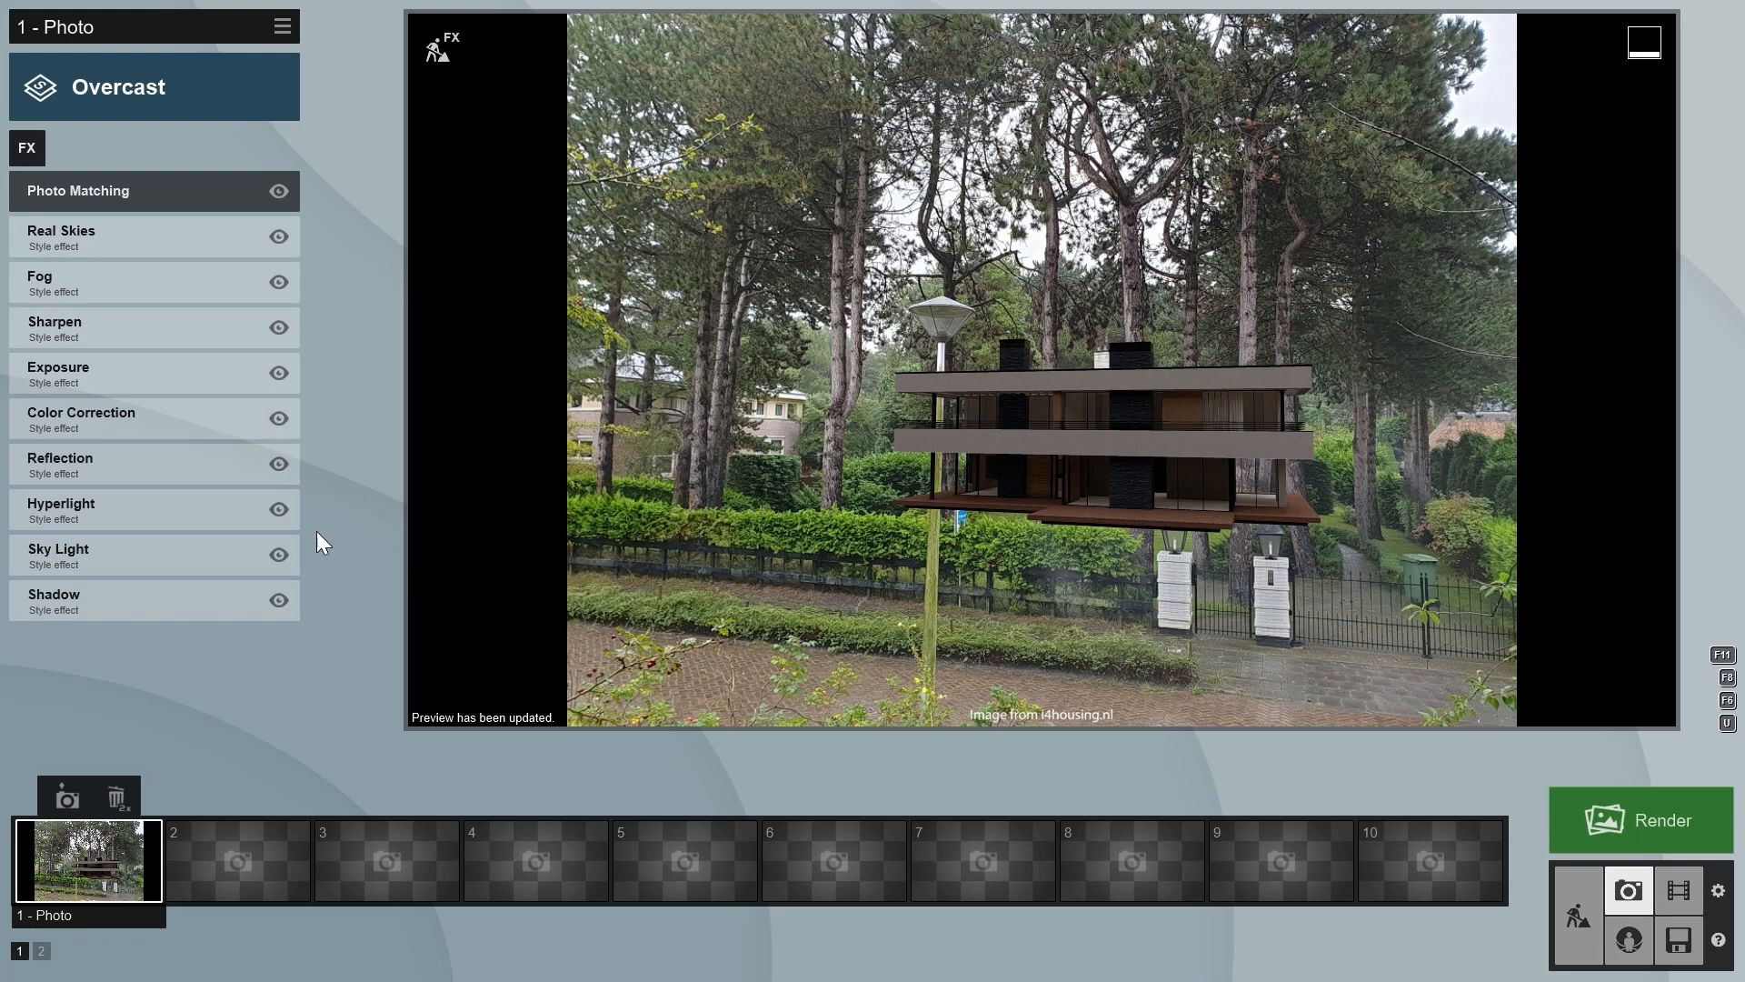
left_click(171, 418)
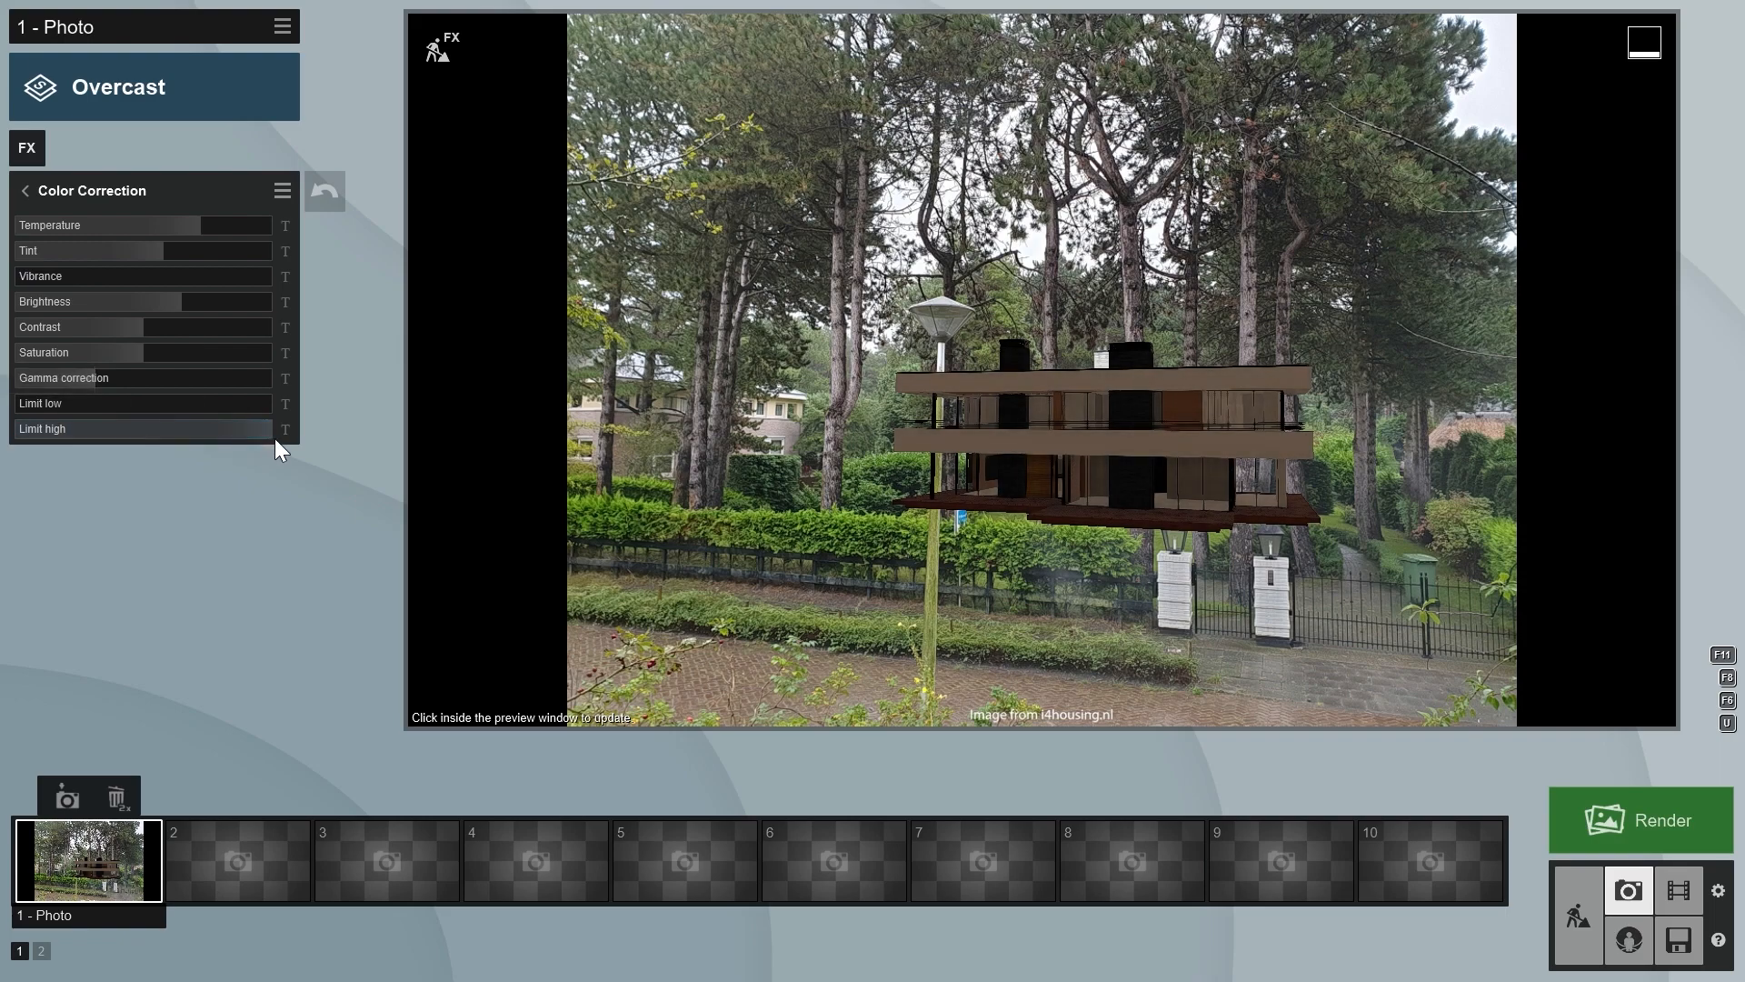
mouse_move(259, 432)
left_click_drag(206, 437, 167, 440)
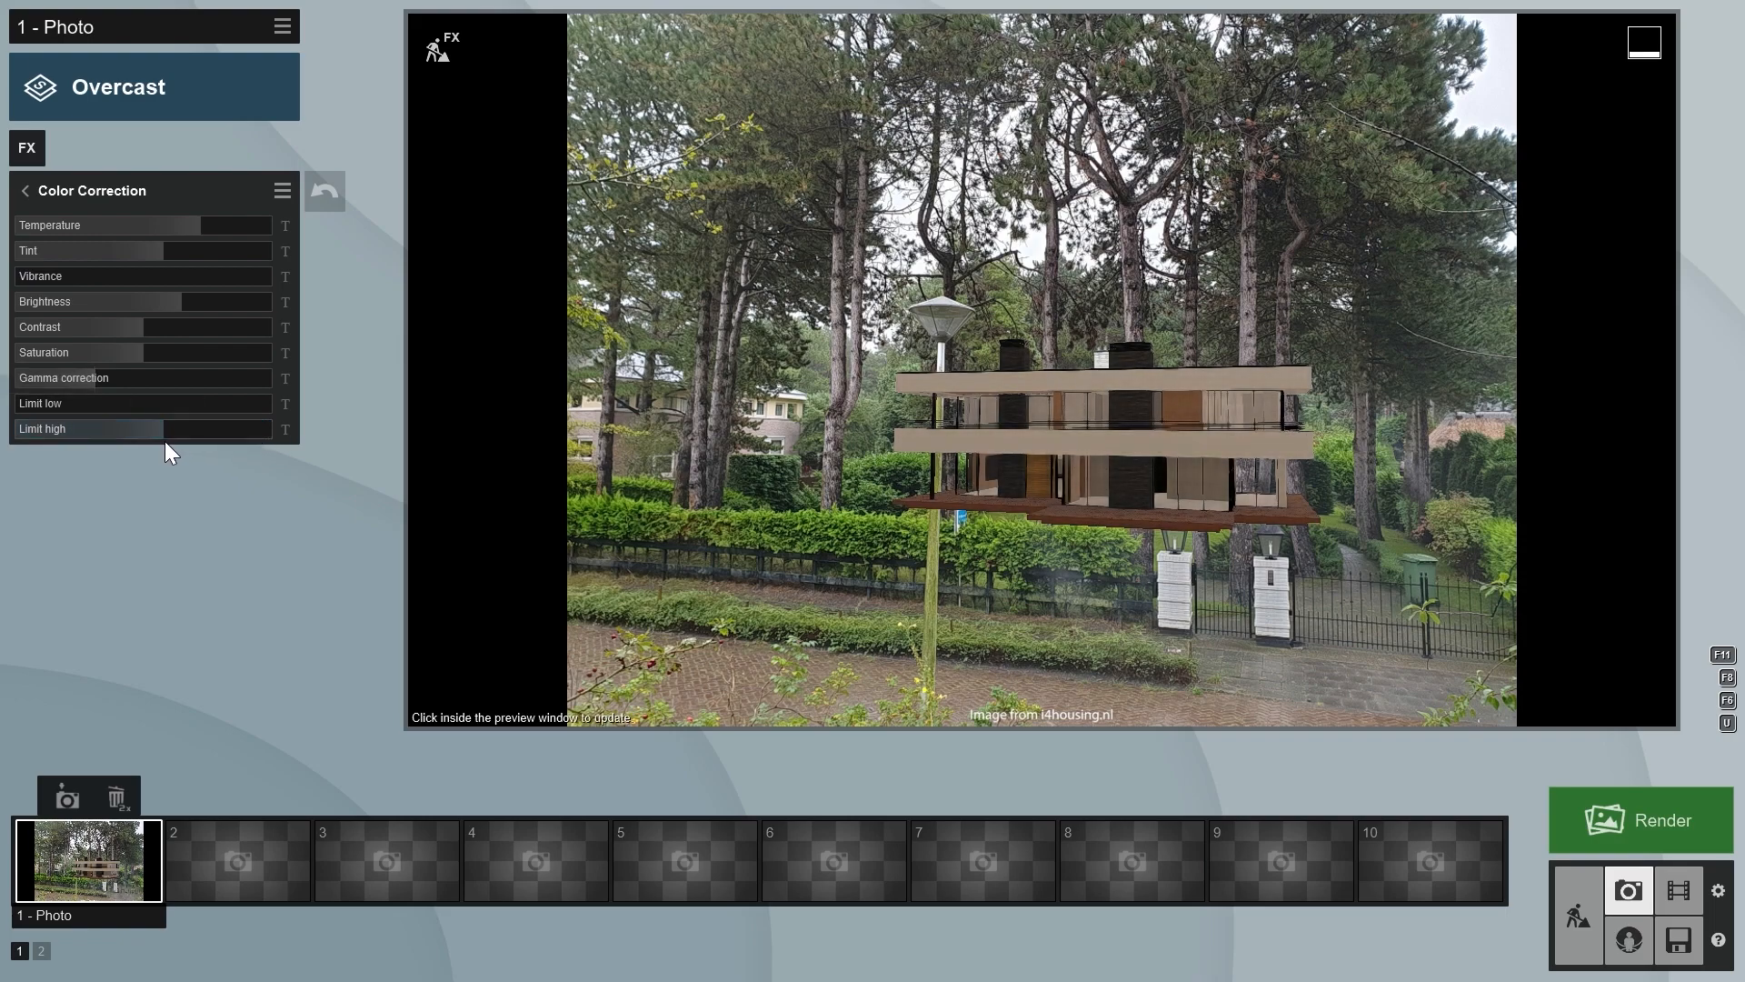
left_click_drag(199, 222, 118, 249)
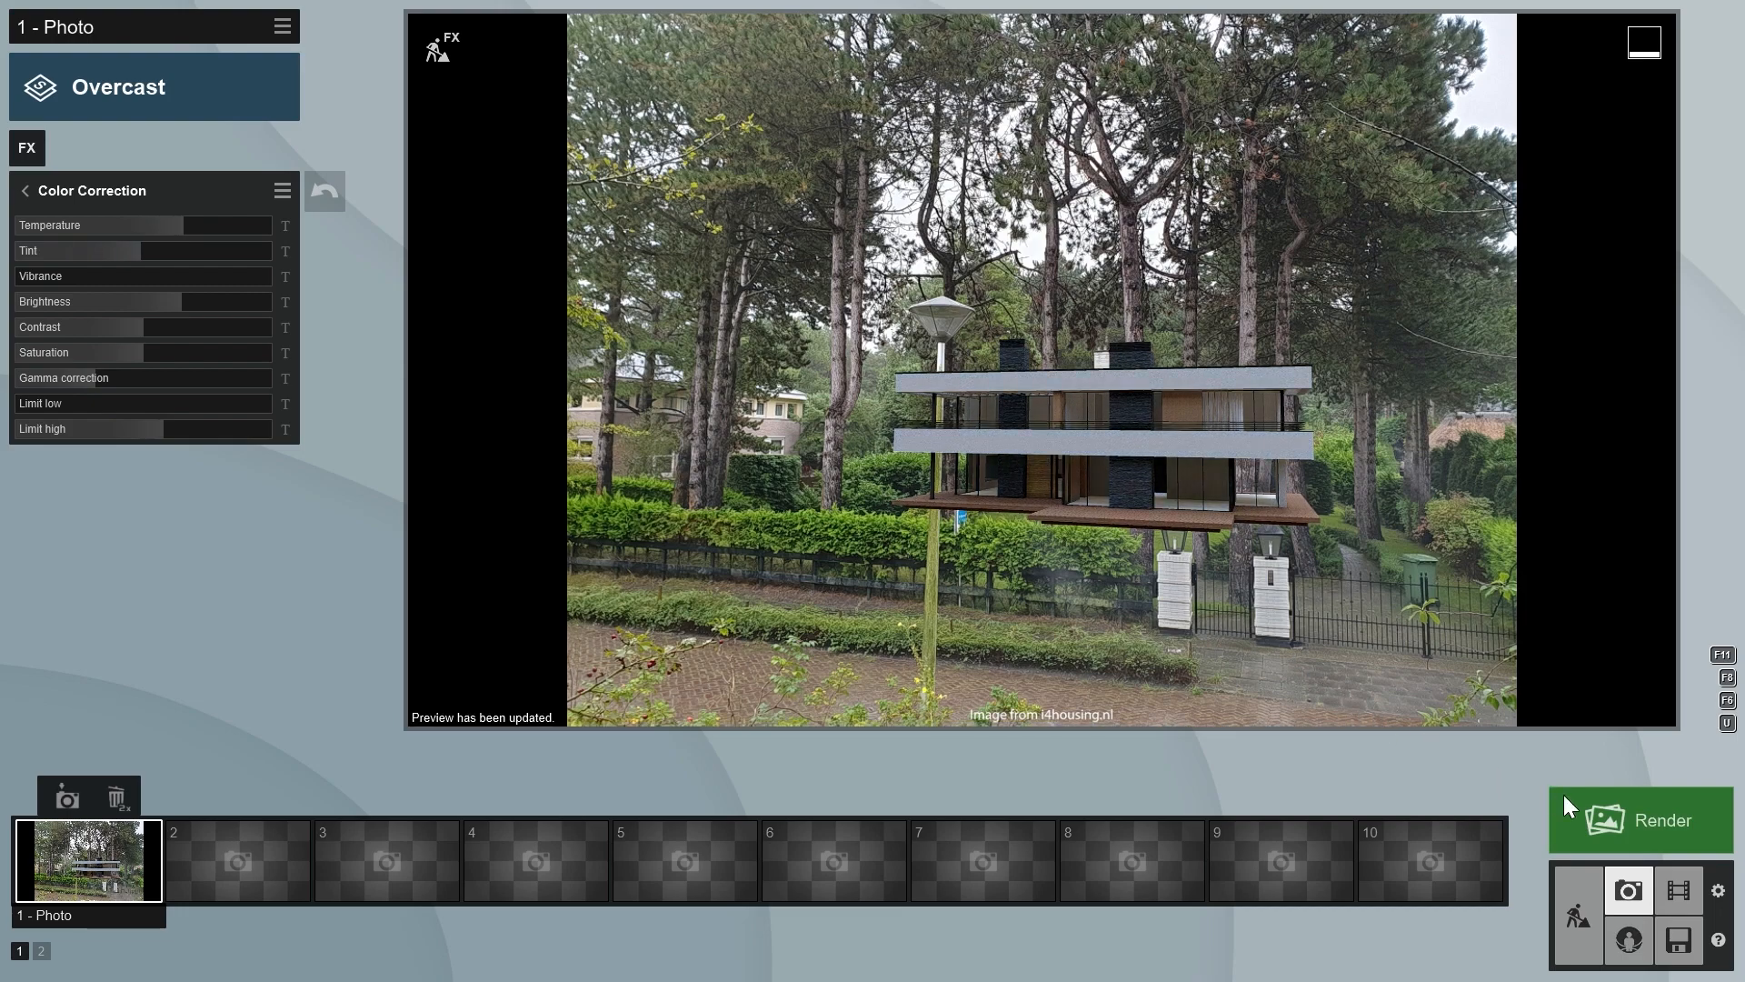
- Render the current shot at Desktop size, 1920x1080, and save the image as "re"
left_click(1642, 818)
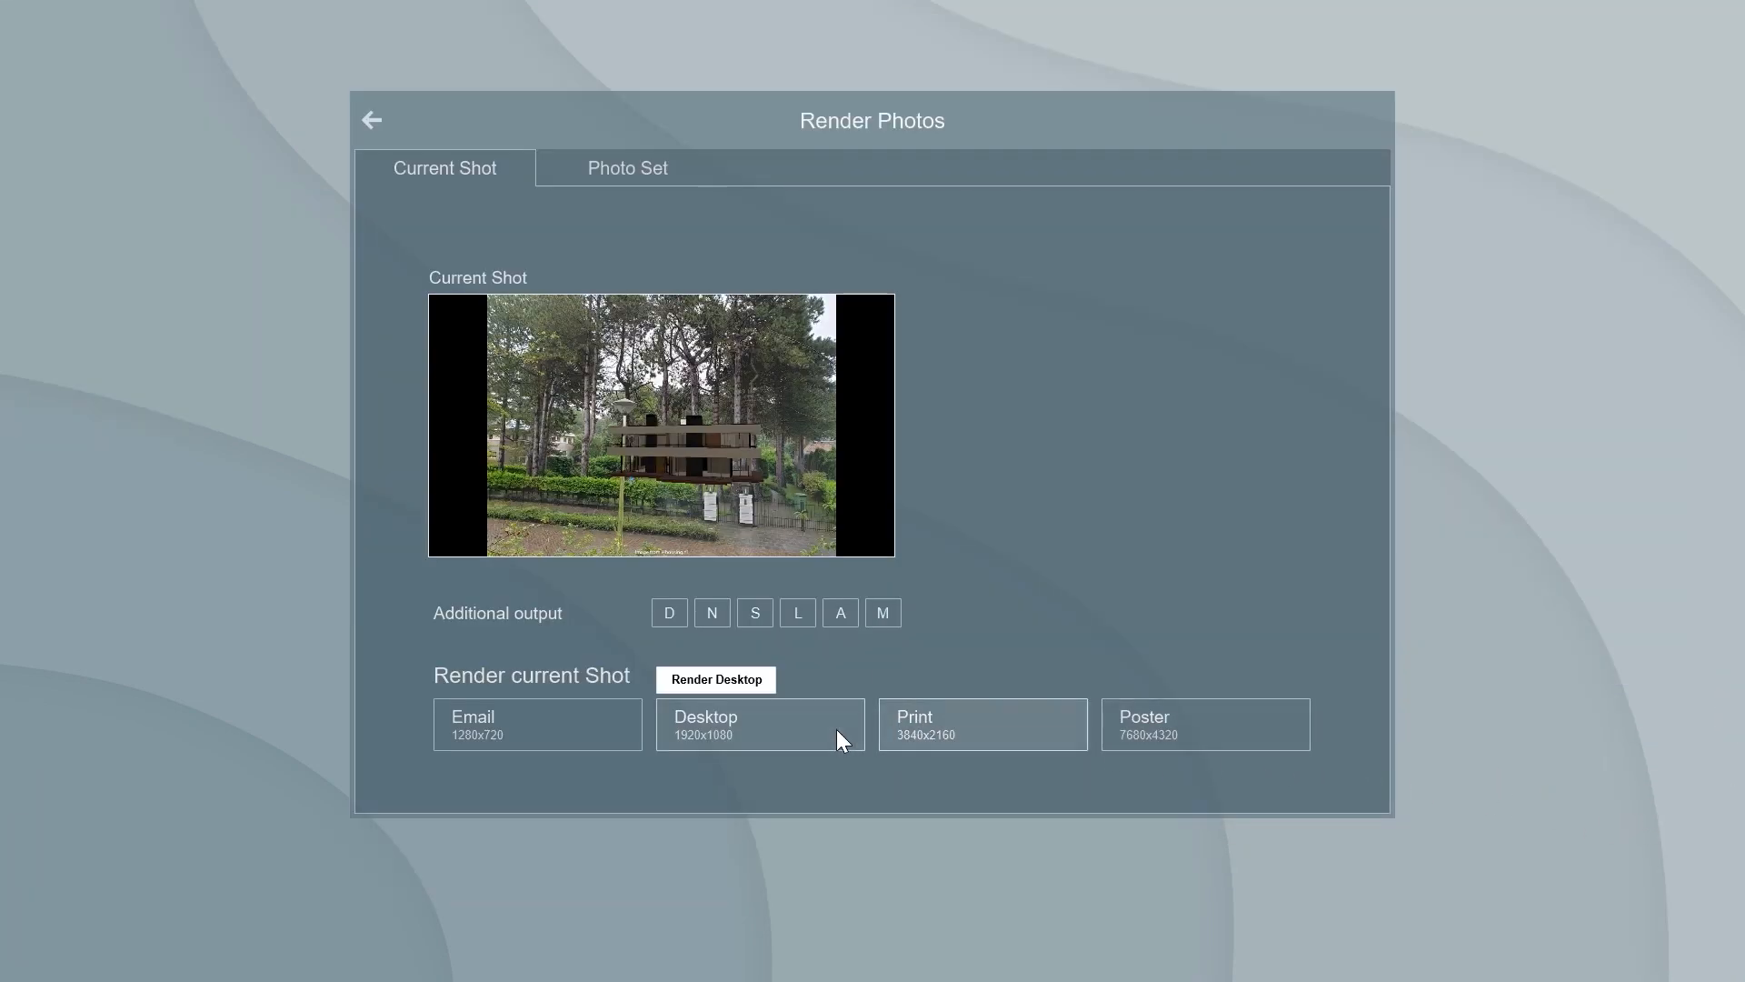
left_click(787, 739)
type("render")
key("Return")
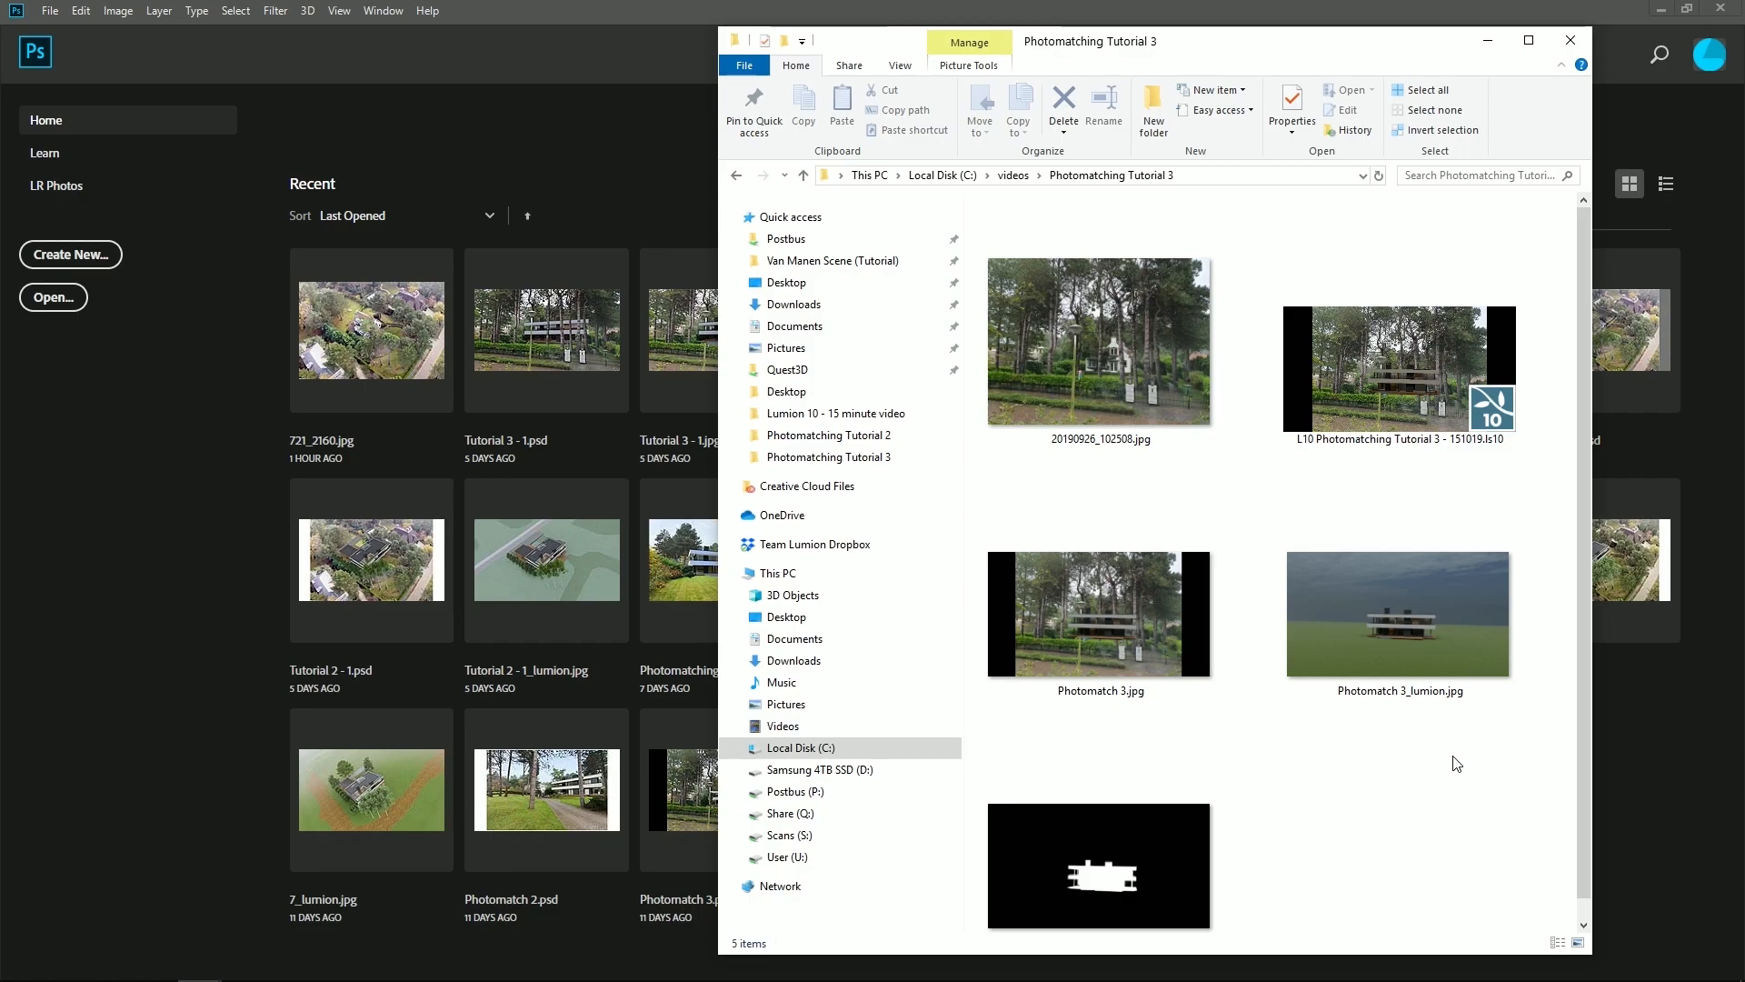
- Open Photomatch 3.jpg in Photoshop and place Photomatch 3_lumion.jpg and Photomatch 3_PhotoMask.jpg over it as layers
left_click_drag(1126, 631, 504, 590)
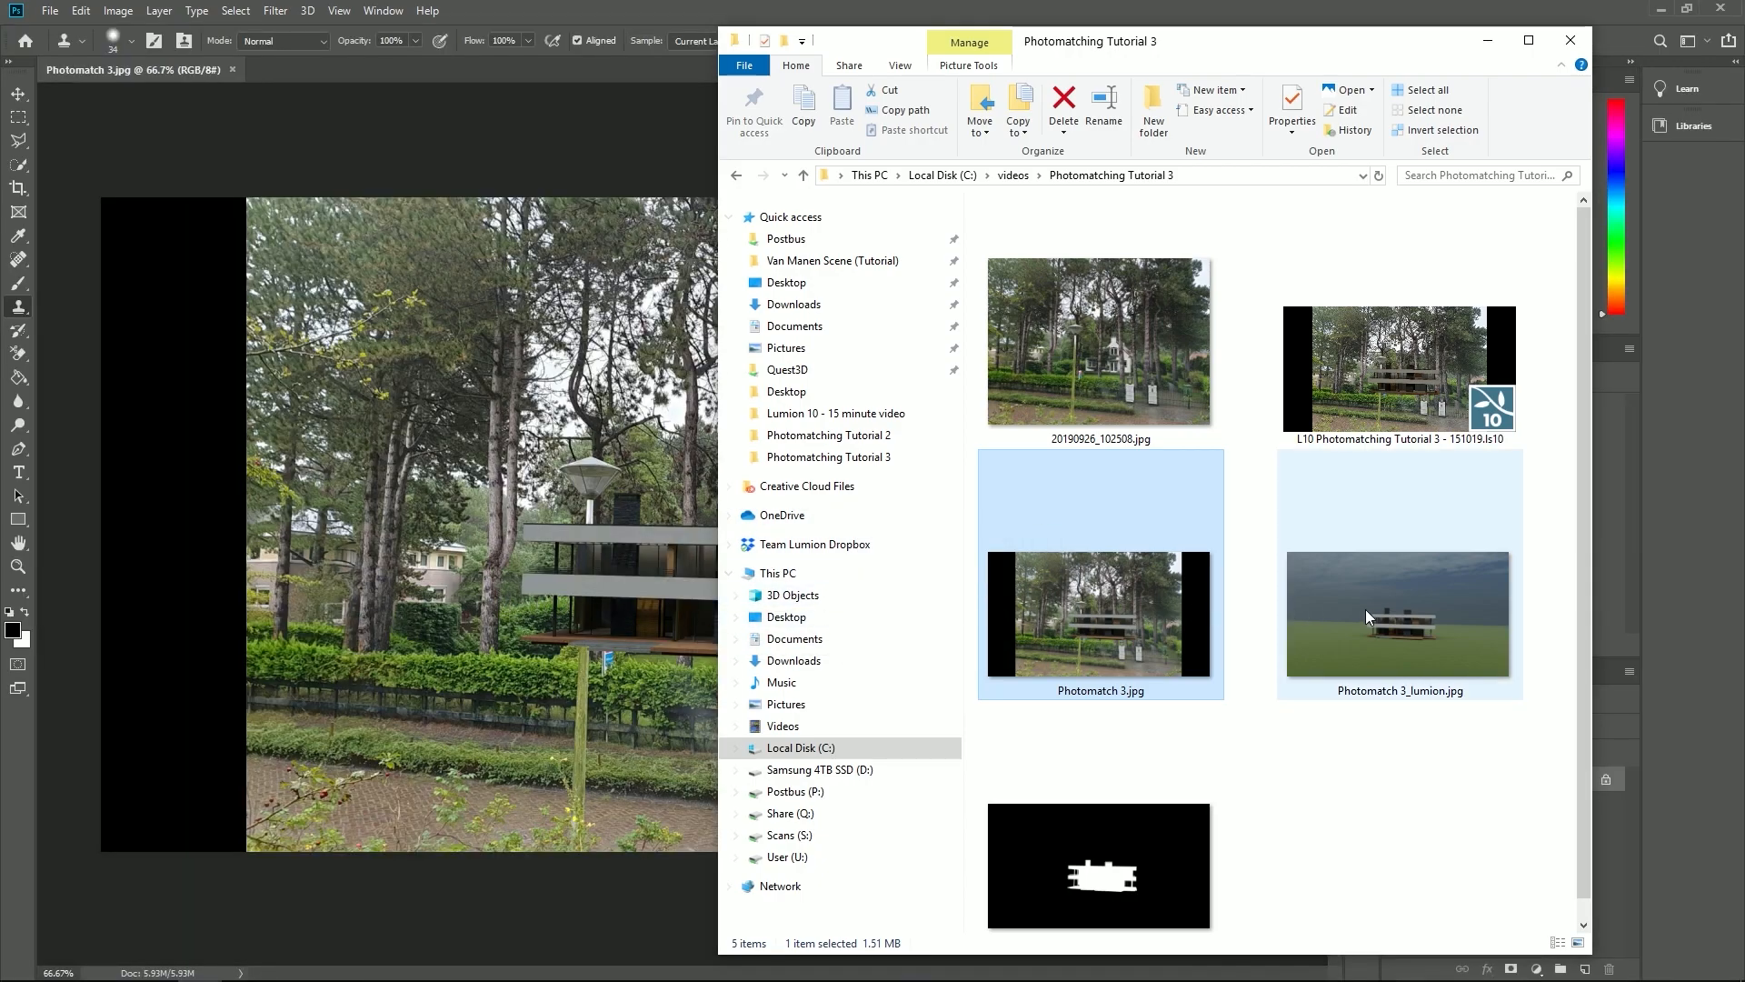
left_click_drag(1427, 613, 574, 628)
key("Return")
key("alt+Tab")
left_click_drag(1110, 855, 580, 700)
key("Return")
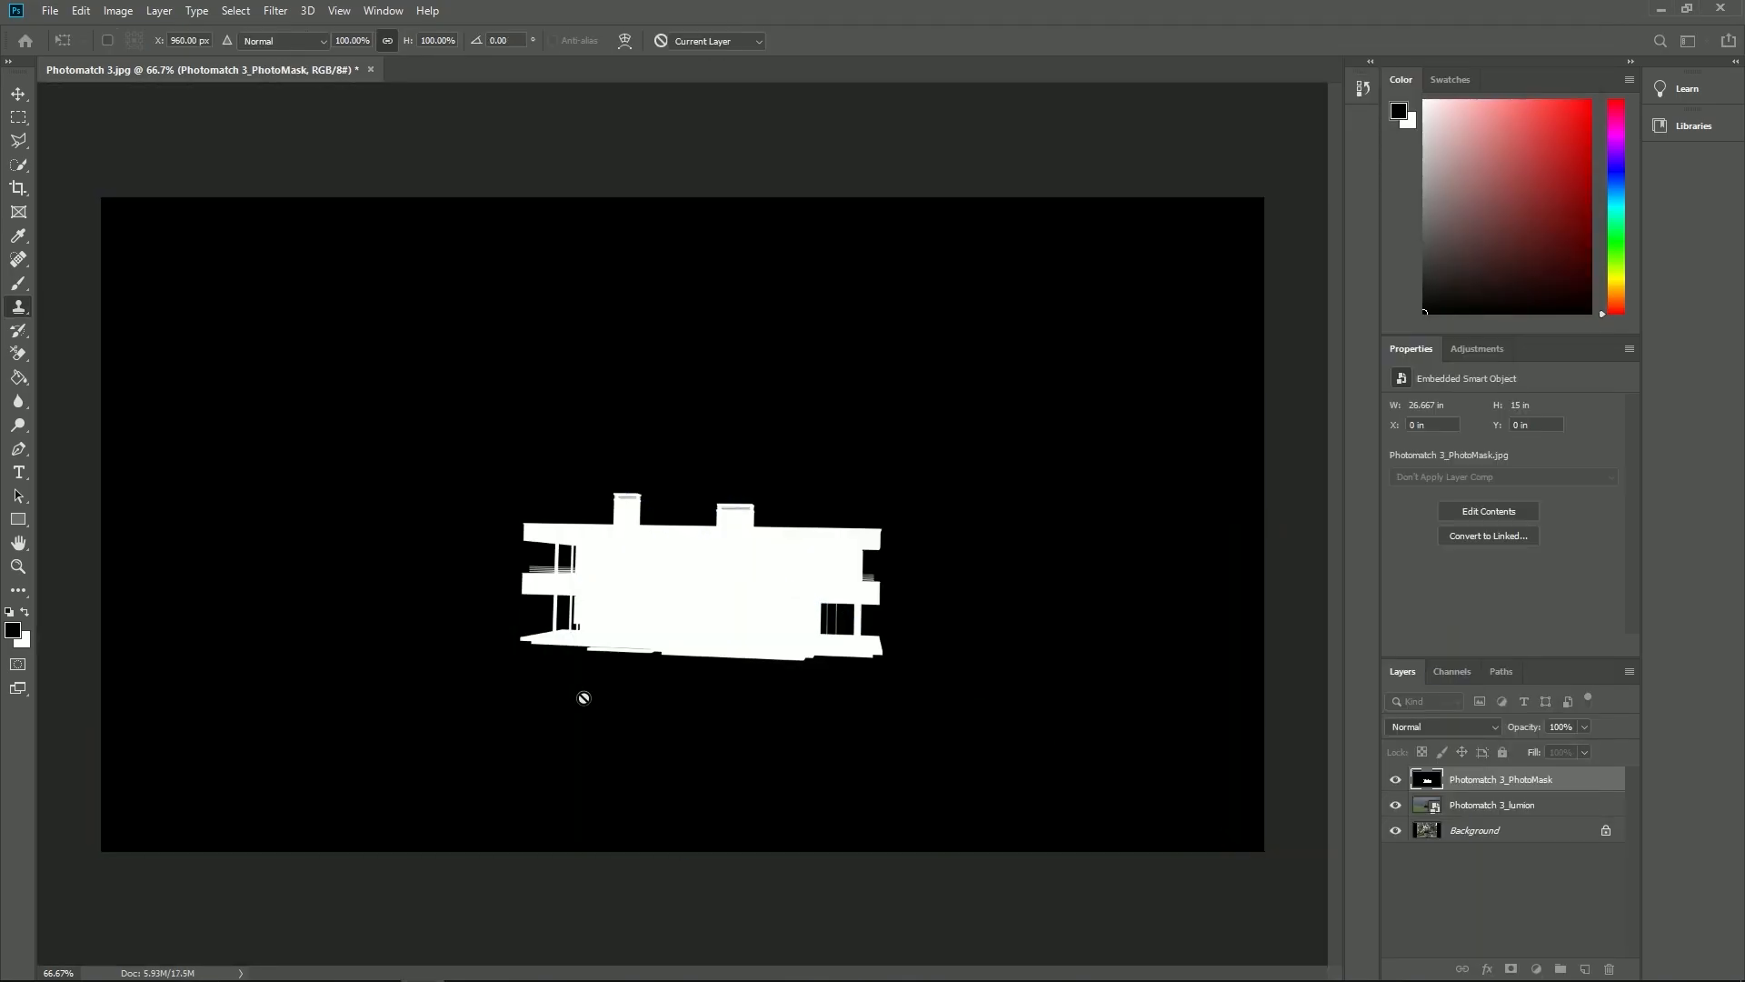
- Place the original street photo 20190926_102508.jpg as the top layer of the document
key("s")
key("alt+Tab")
left_click_drag(1103, 351, 608, 511)
key("Return")
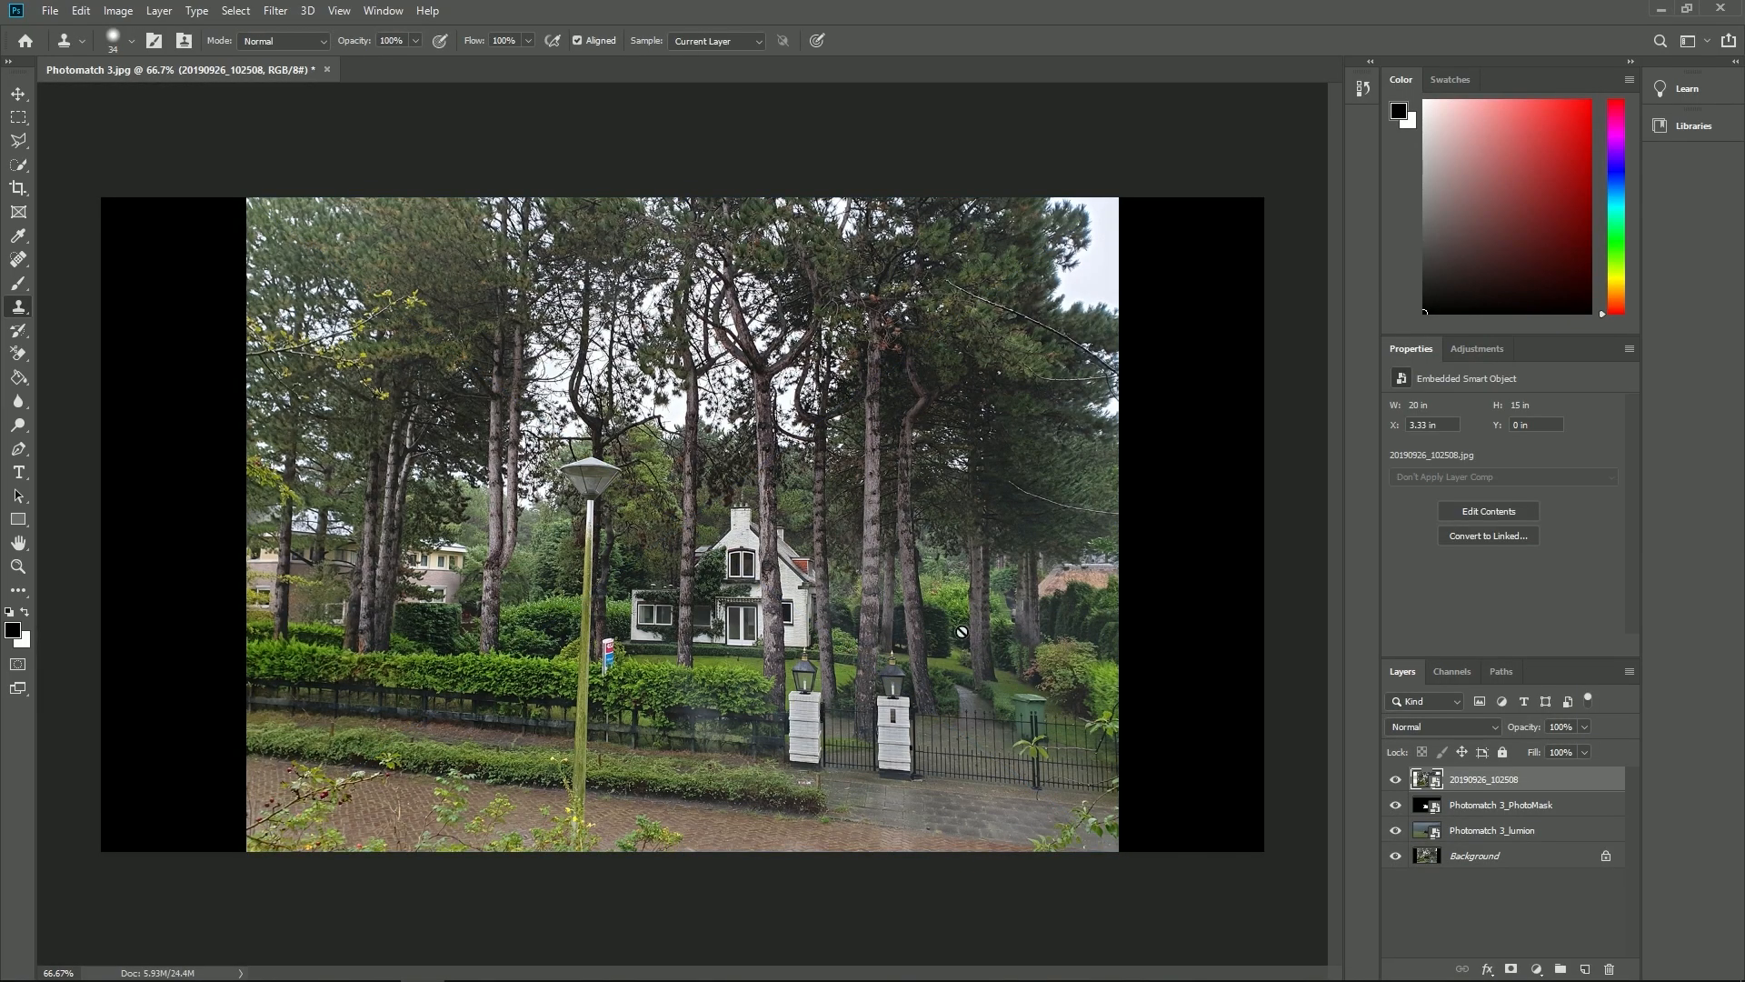
- Unlock the Background layer and rename it PhotoMatch, and rename the Photomatch 3_lumion layer to Render
left_click(1607, 858)
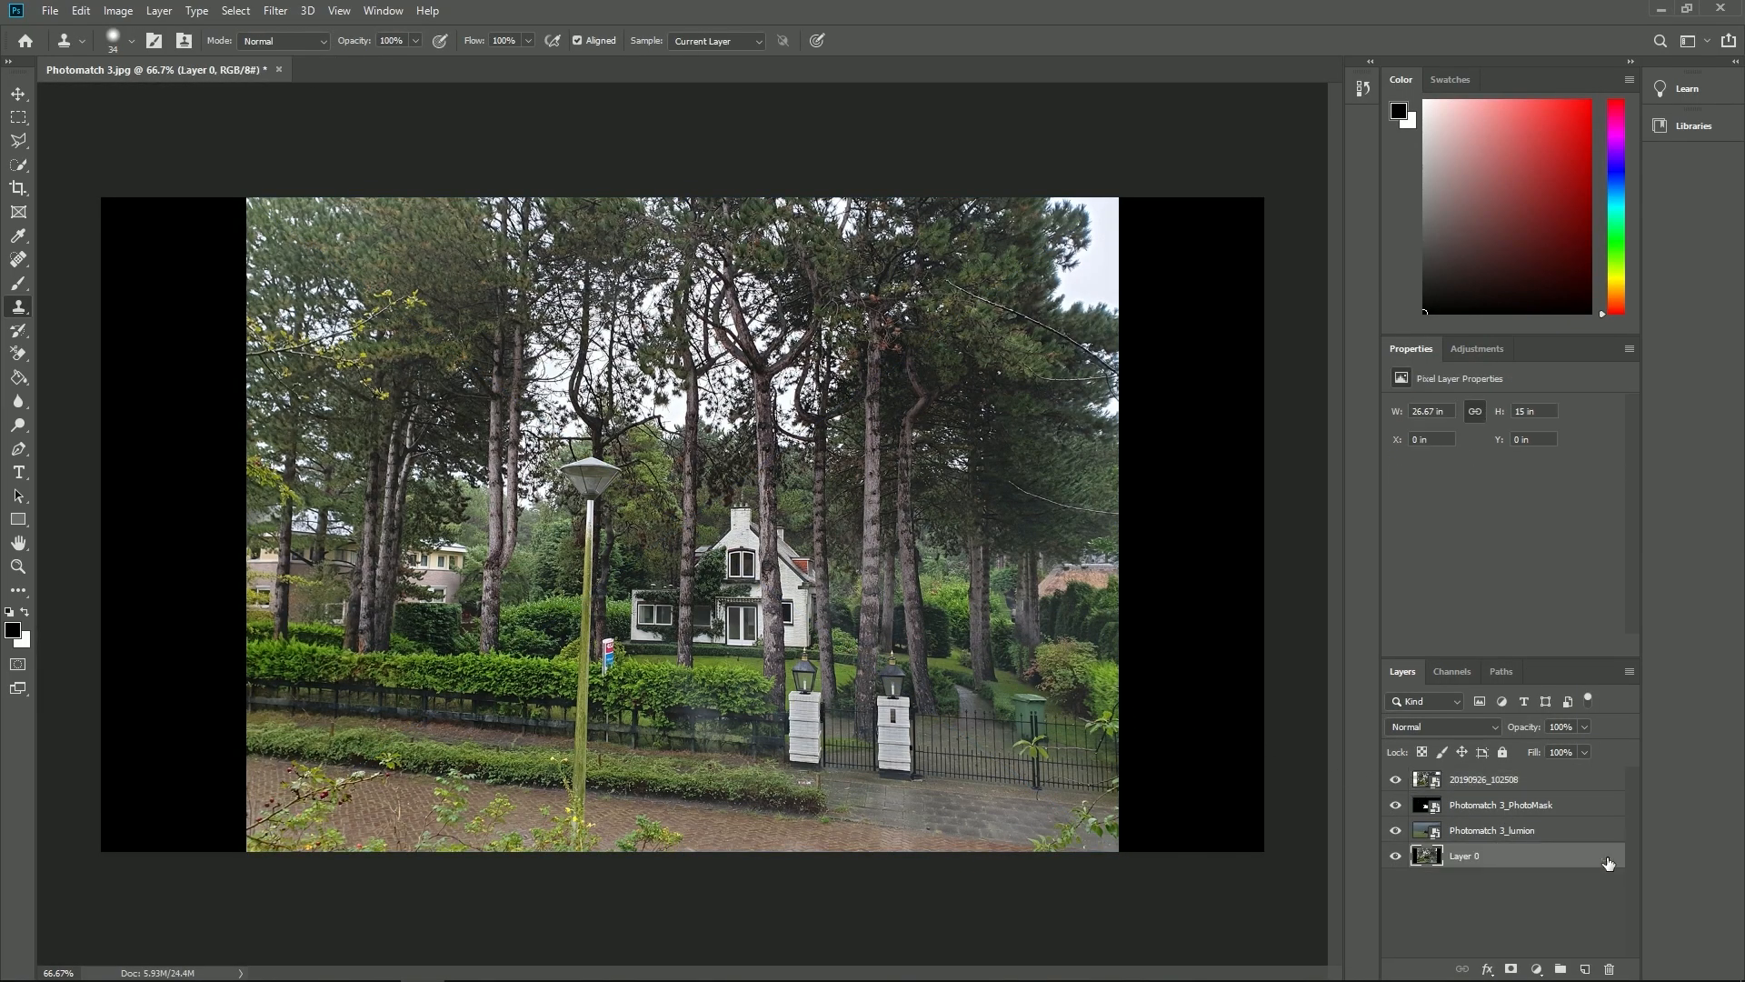
double_click(1466, 856)
type("PhotoMatch")
key("Return")
double_click(1473, 829)
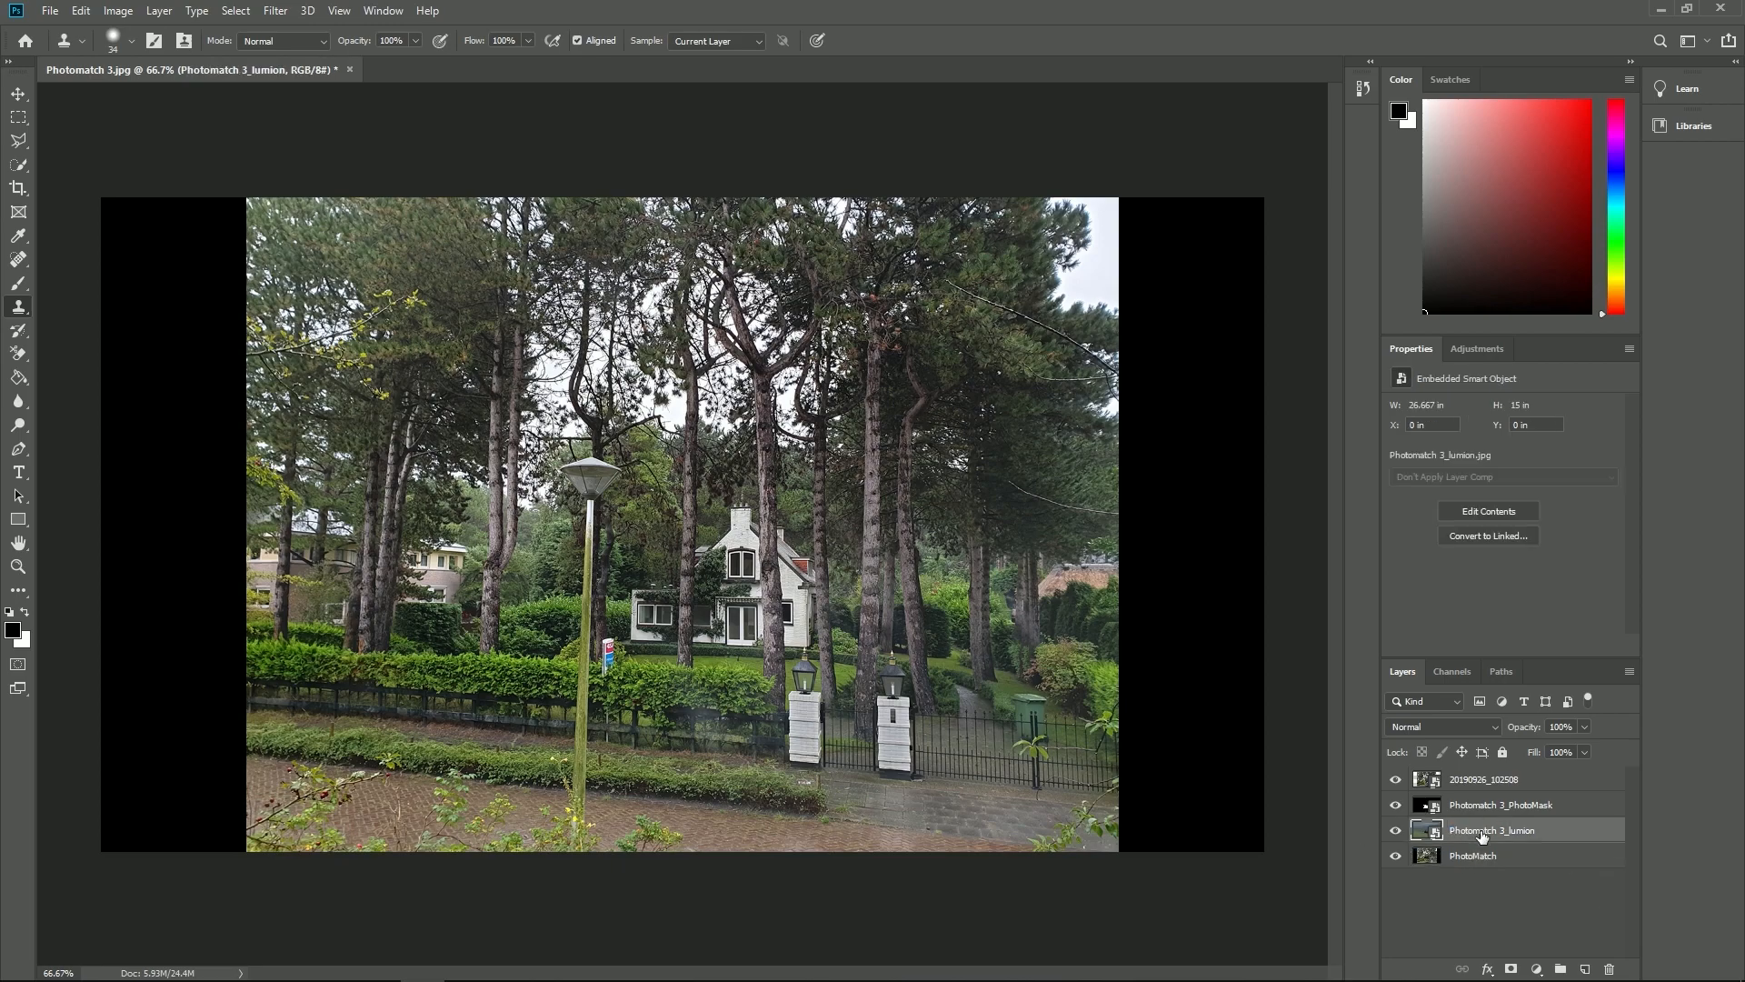
type("Render")
key("Return")
- Rename the Photomatch 3_PhotoMask layer to PhotoMask and the 20190926_102508 layer to Original Photo
double_click(1515, 803)
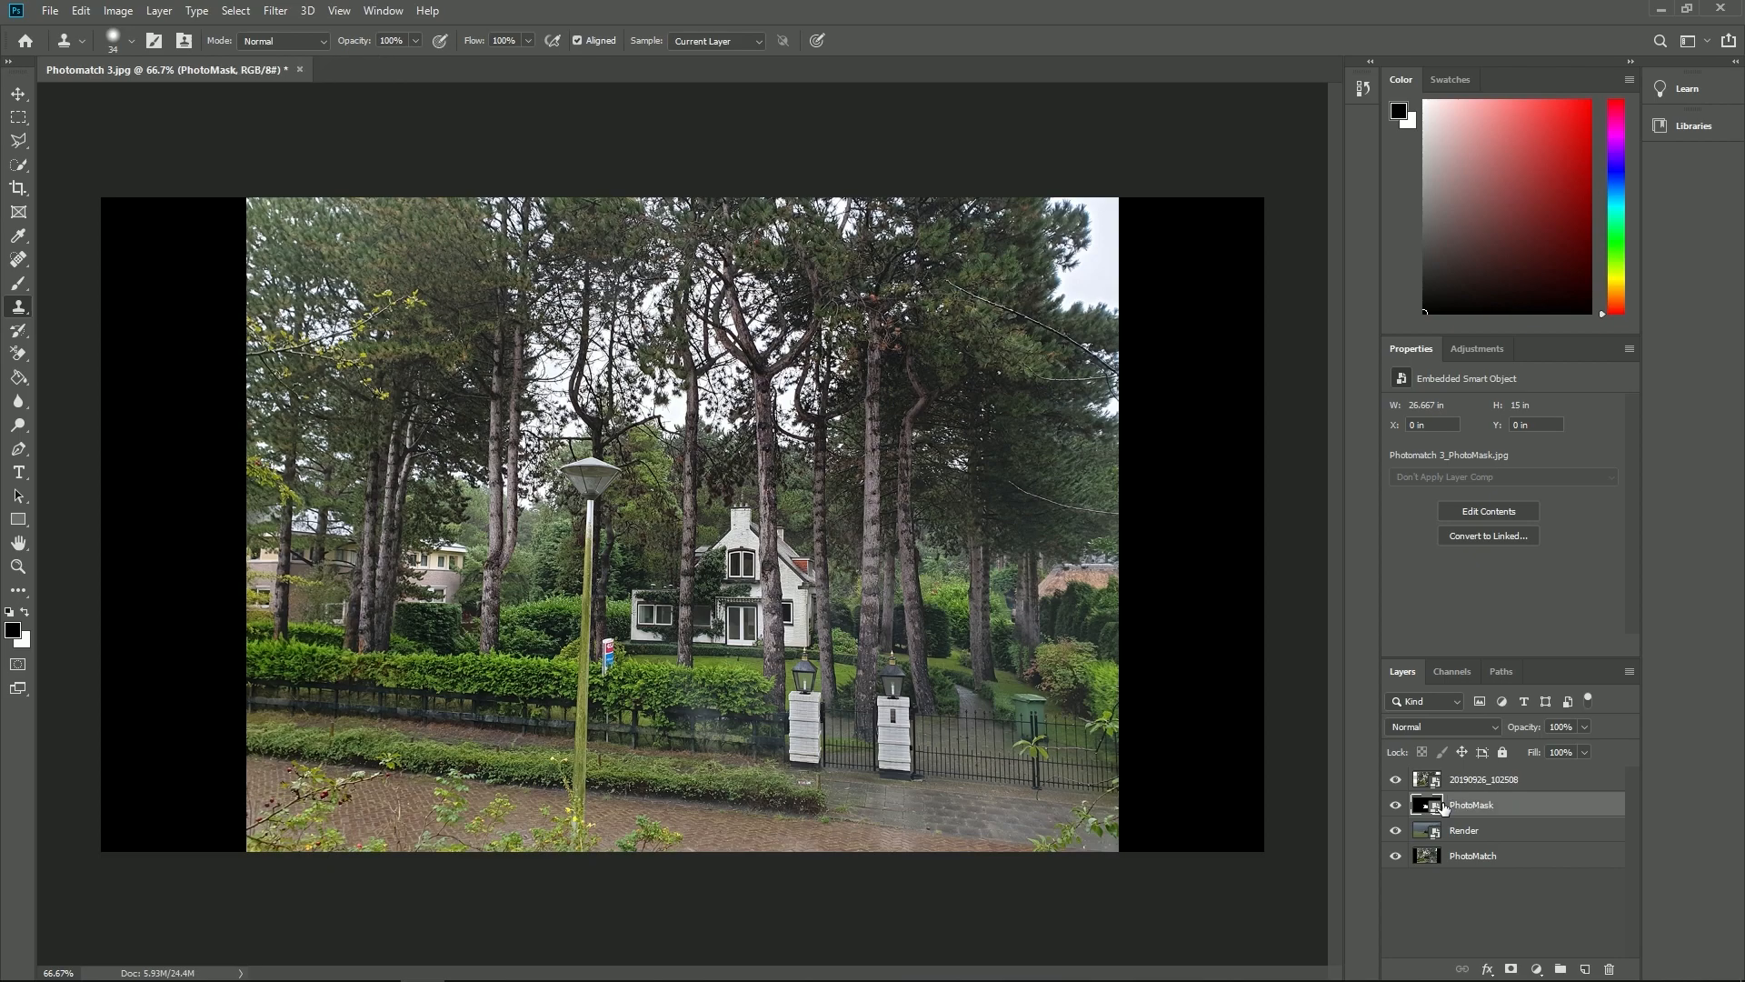
double_click(1477, 780)
type("Original Photo")
key("Return")
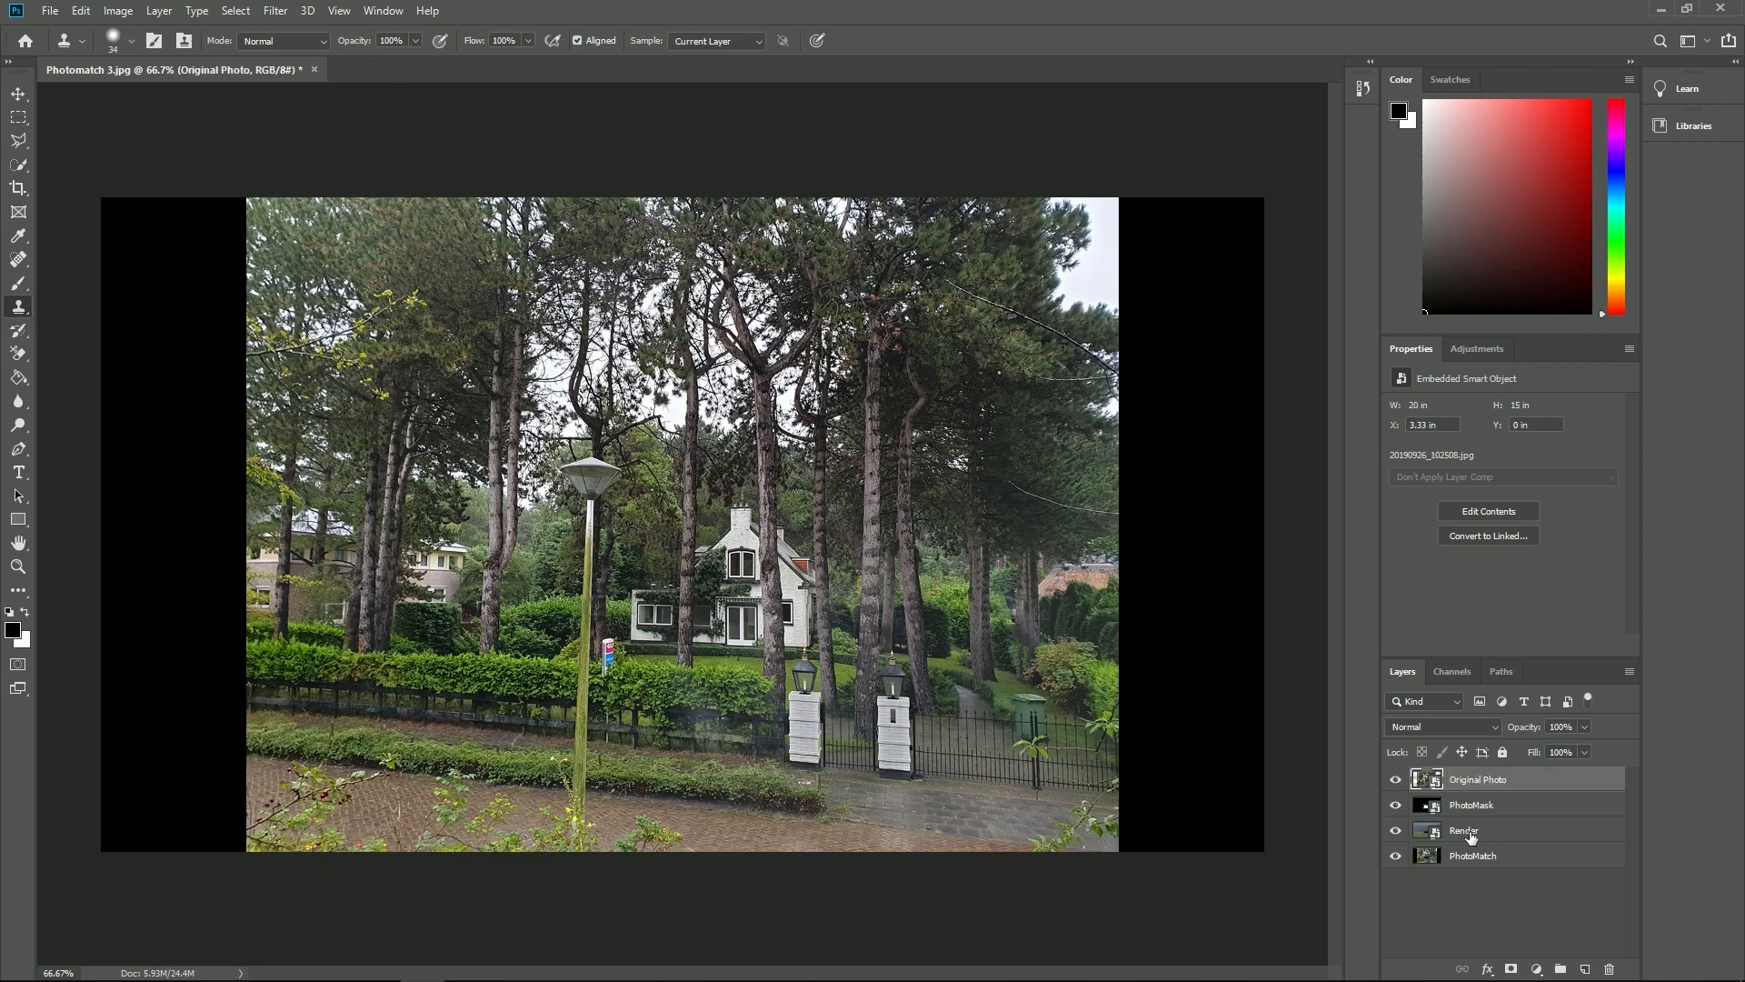
- Move the PhotoMatch layer directly below Original Photo and toggle Original Photo's visibility to compare the two images
left_click_drag(1496, 860, 1458, 800)
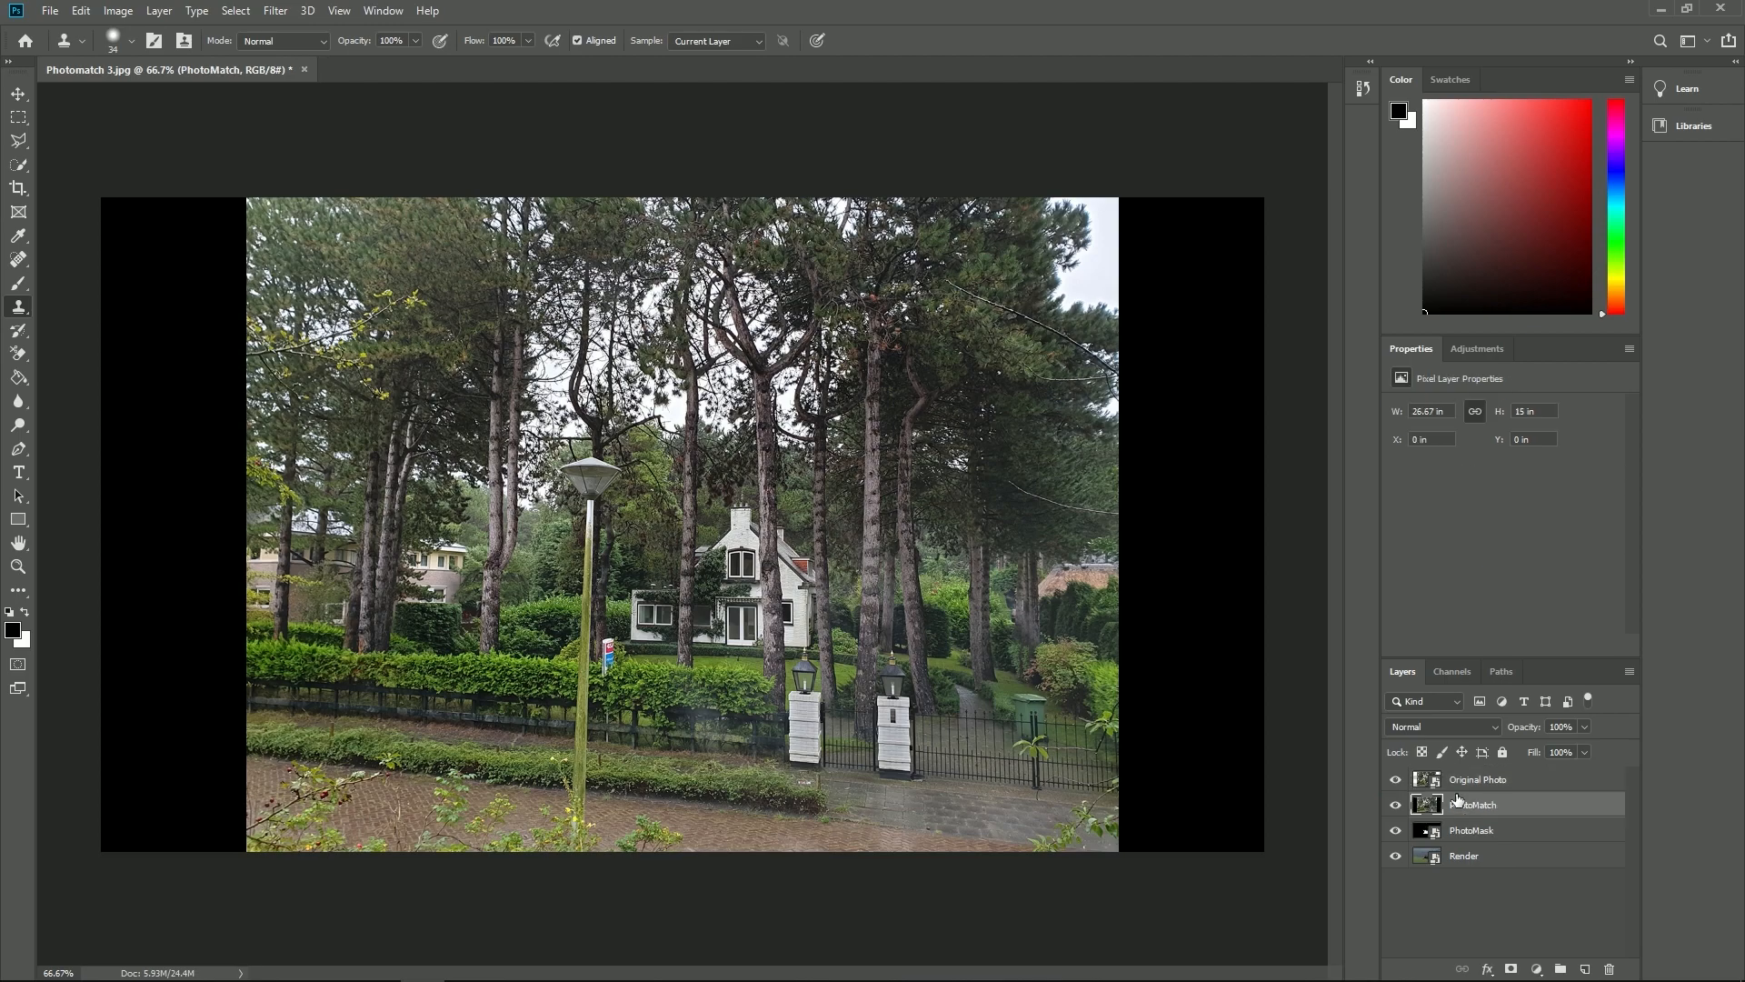
left_click(1397, 779)
left_click(1397, 779)
left_click(1397, 779)
left_click(1397, 779)
- Hide Original Photo and PhotoMatch, select and copy the entire PhotoMask image, and hide PhotoMask as well
left_click(1481, 832)
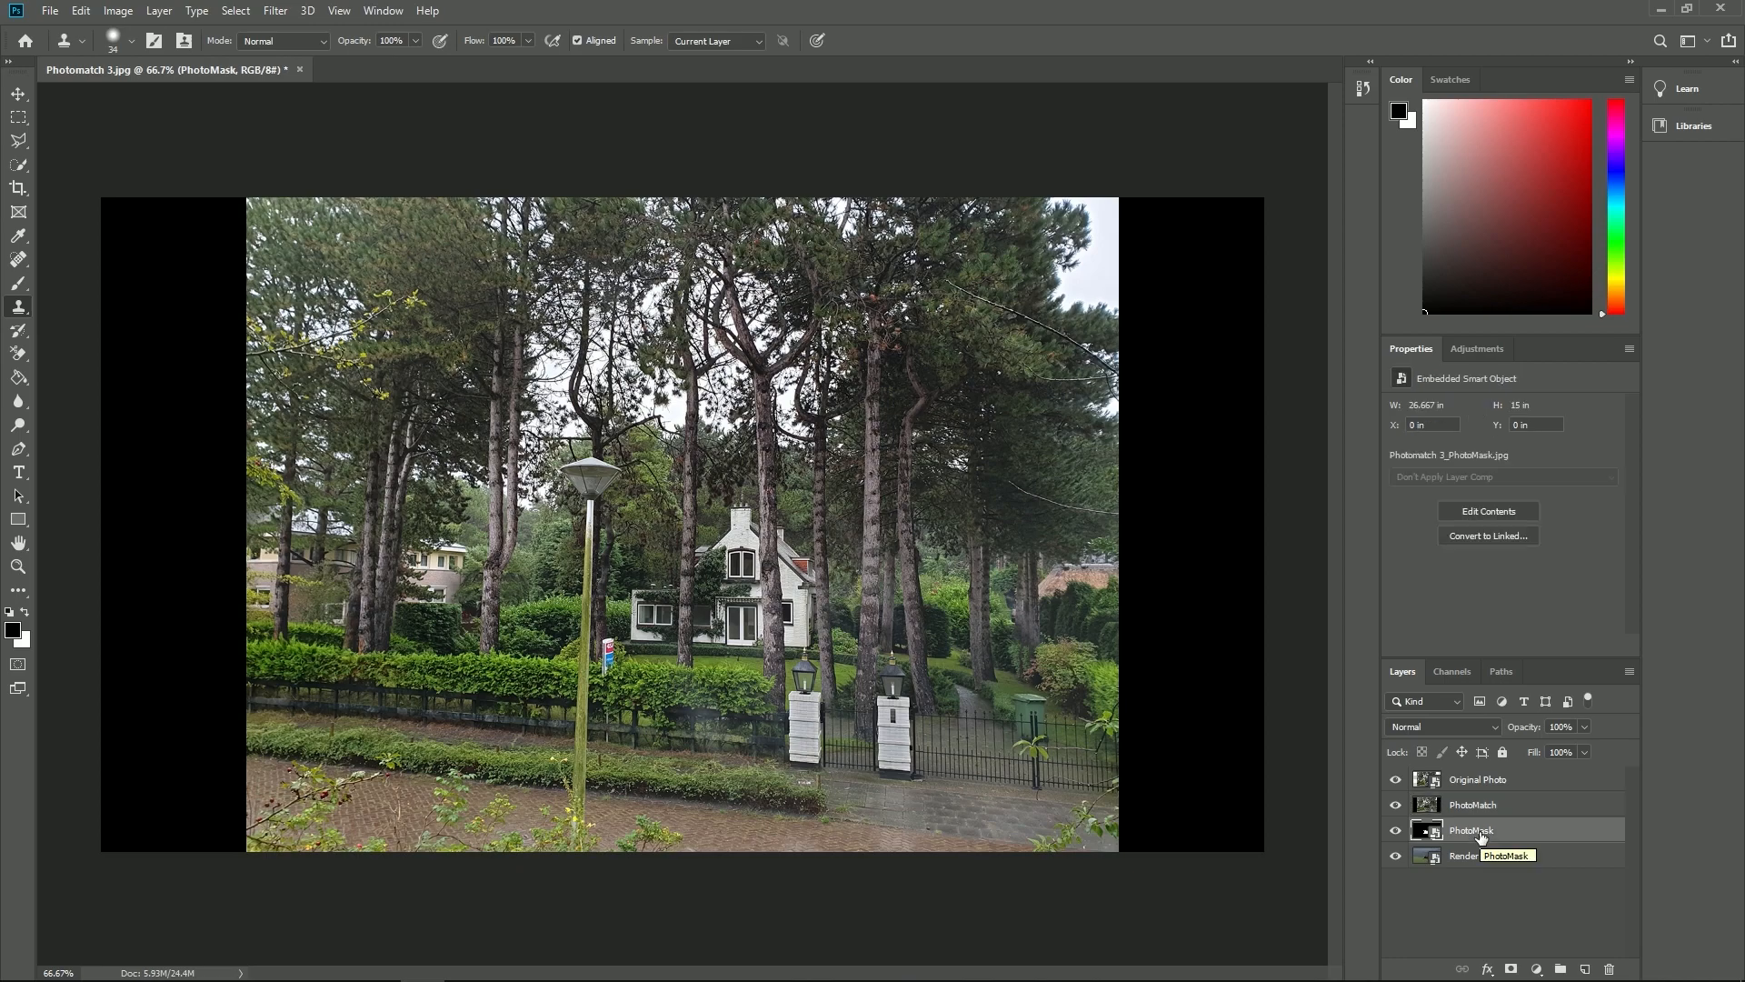
left_click(1396, 779)
left_click(1395, 804)
key("ctrl+a")
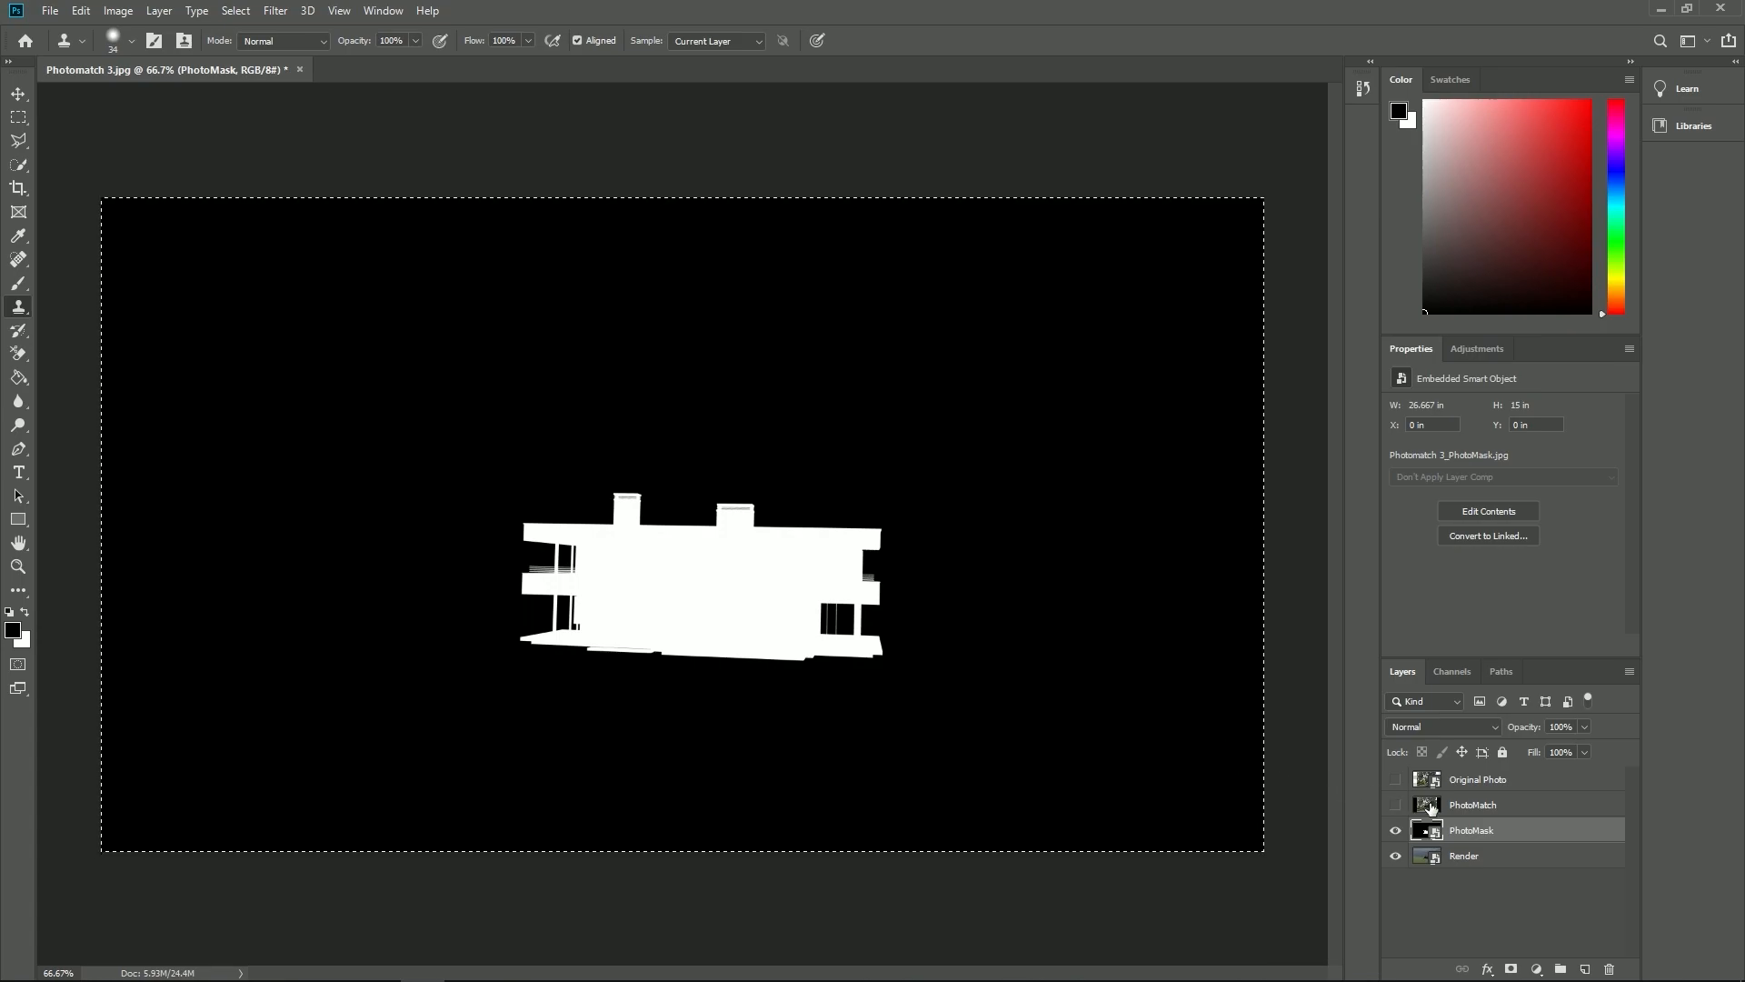
left_click(1396, 830)
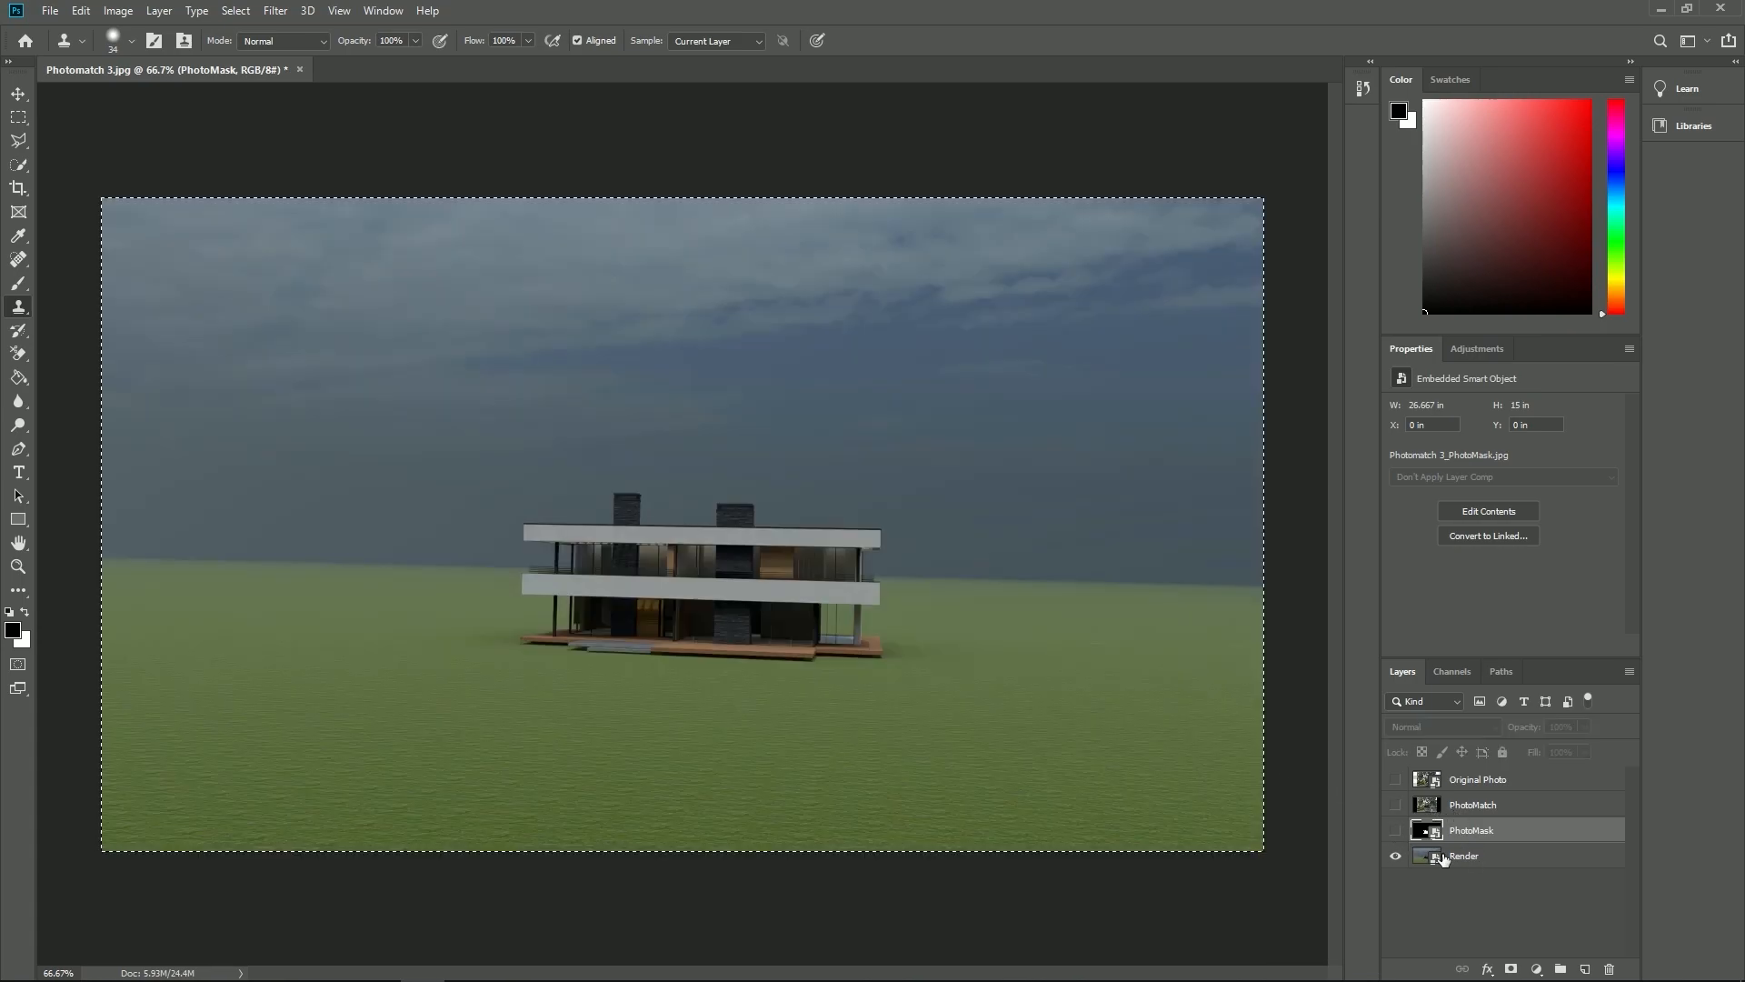
- Add a layer mask to Render, paste the copied PhotoMask image into the mask channel and turn off the red mask overlay
left_click(1475, 859)
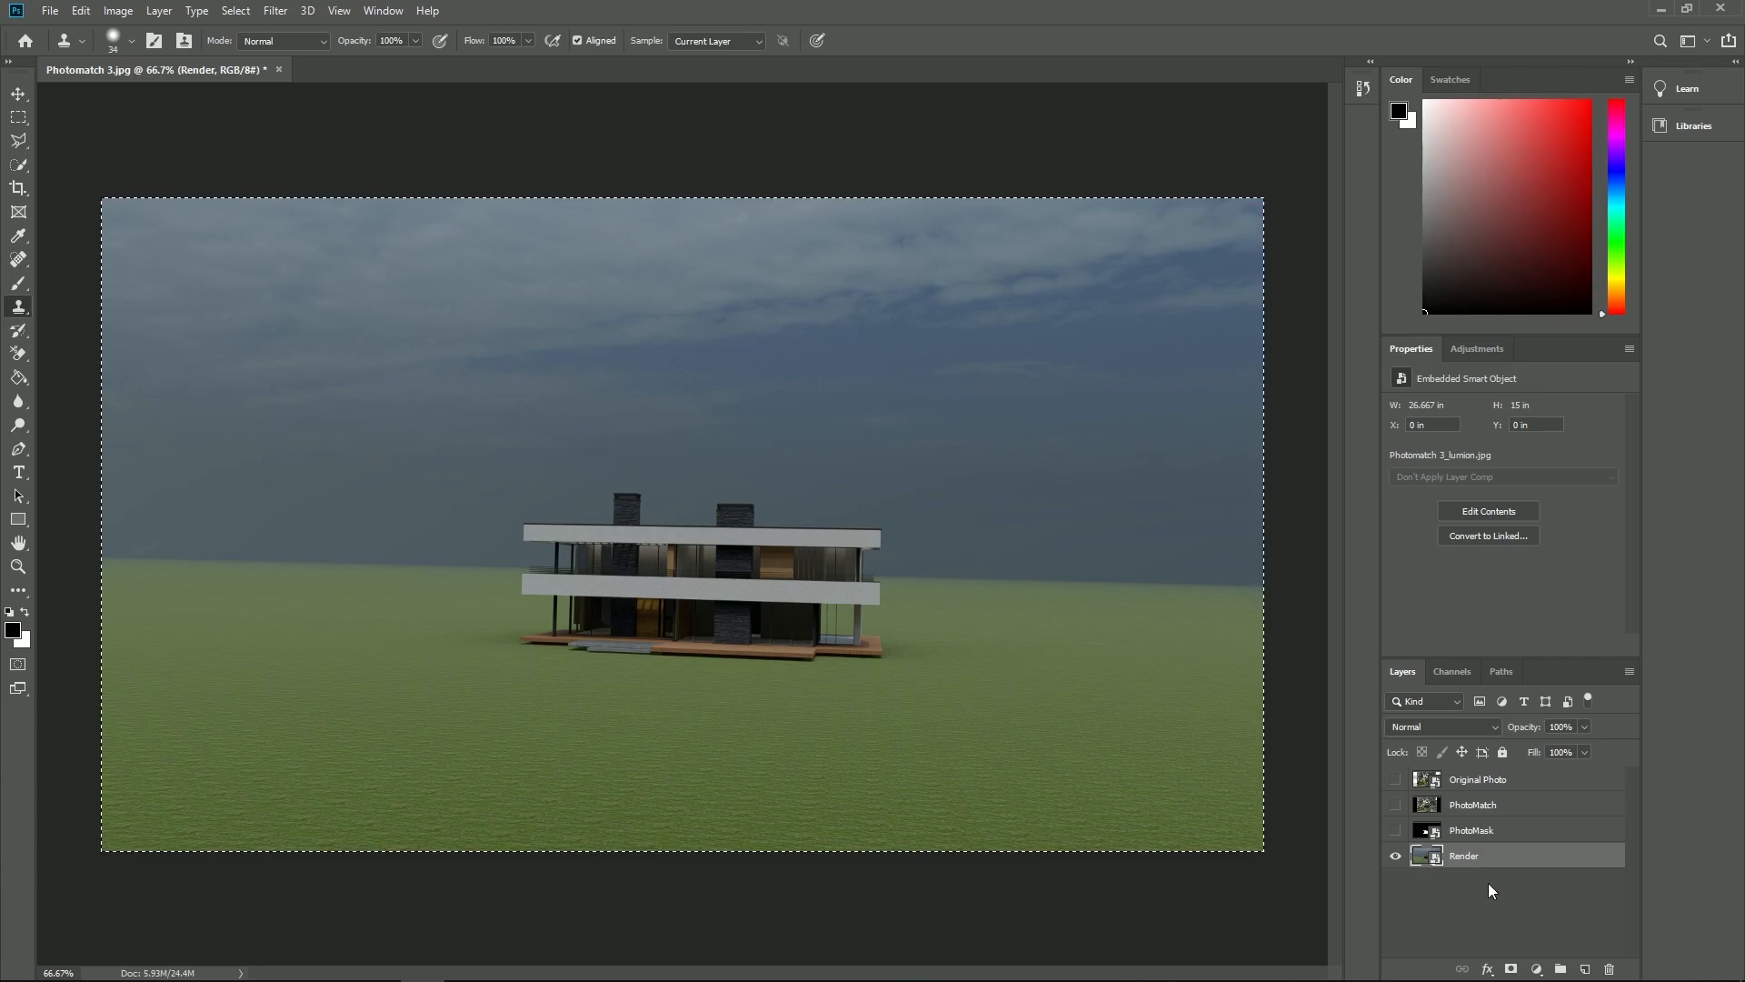
left_click(1512, 969)
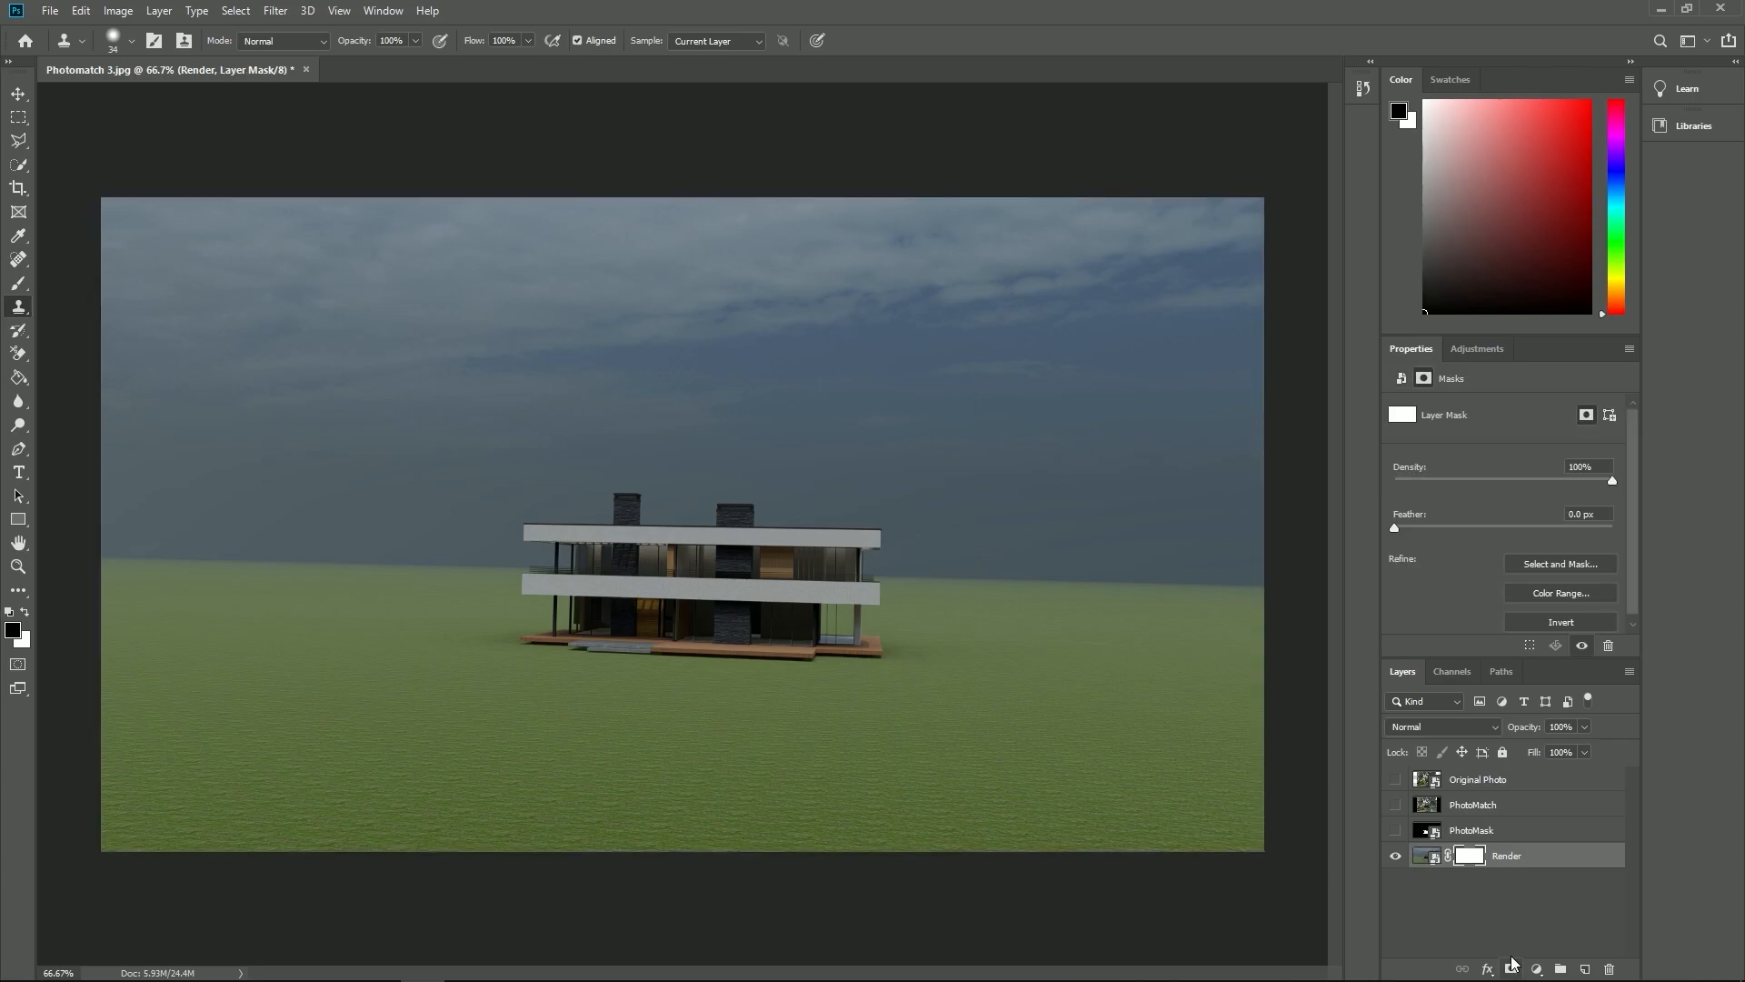
left_click(1462, 673)
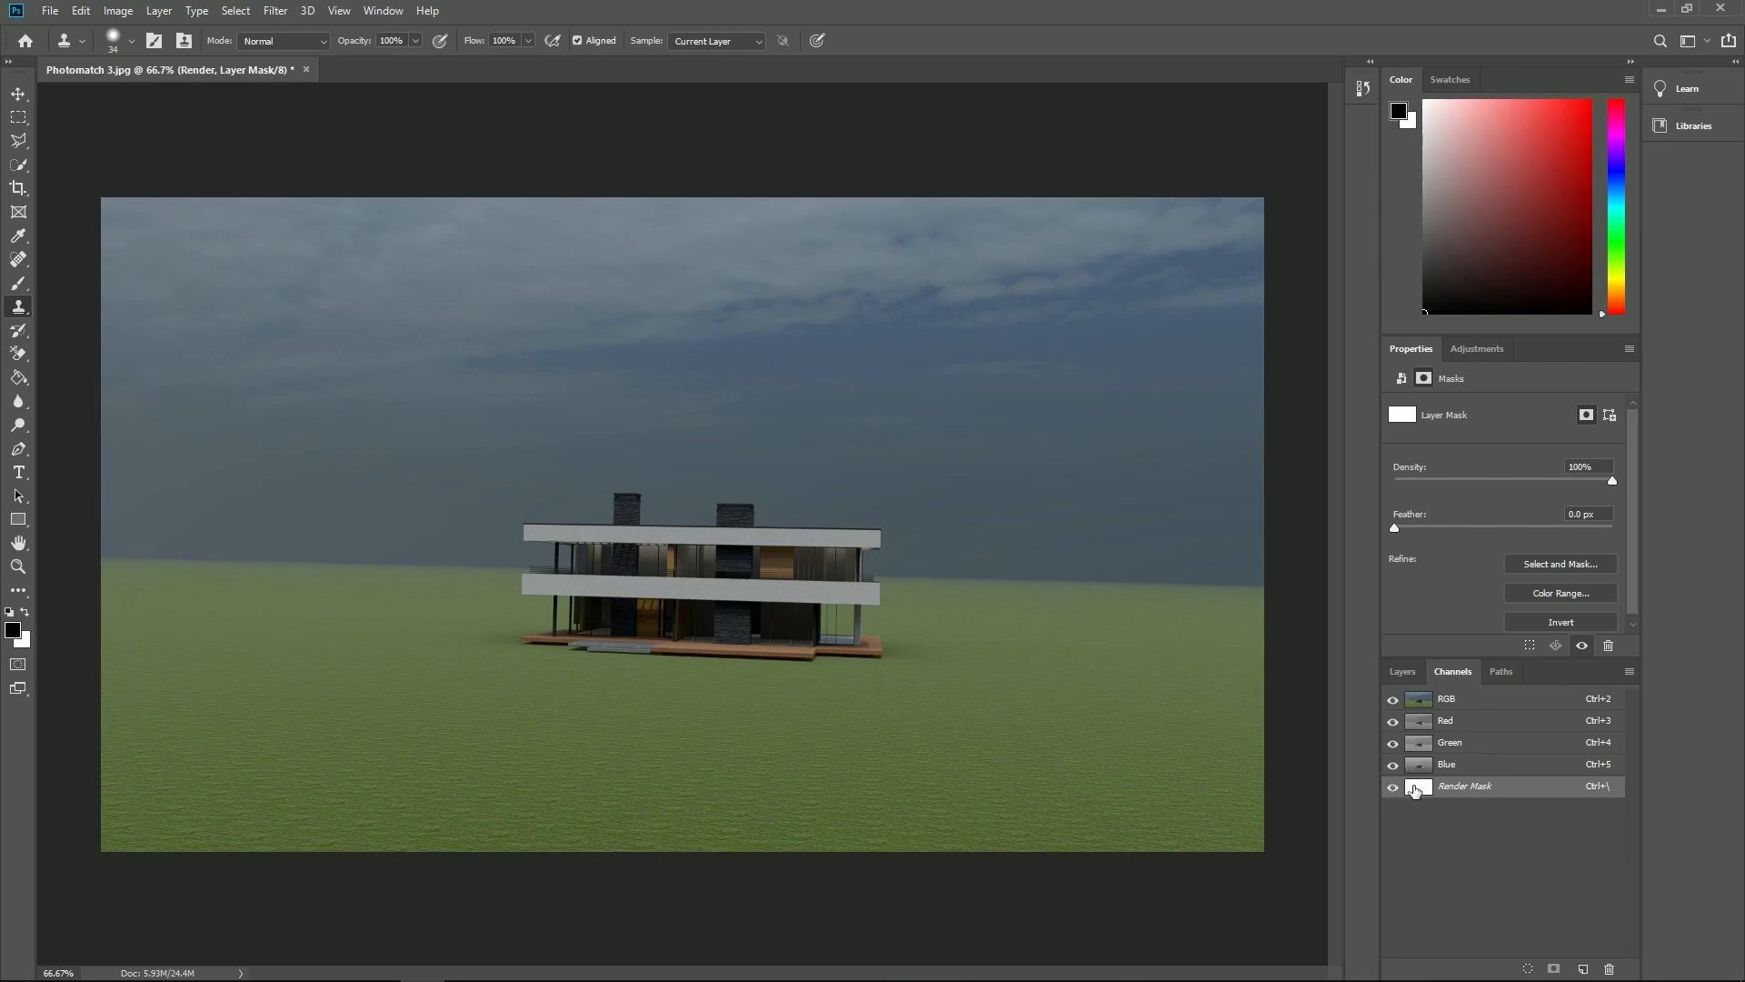
key("ctrl+v")
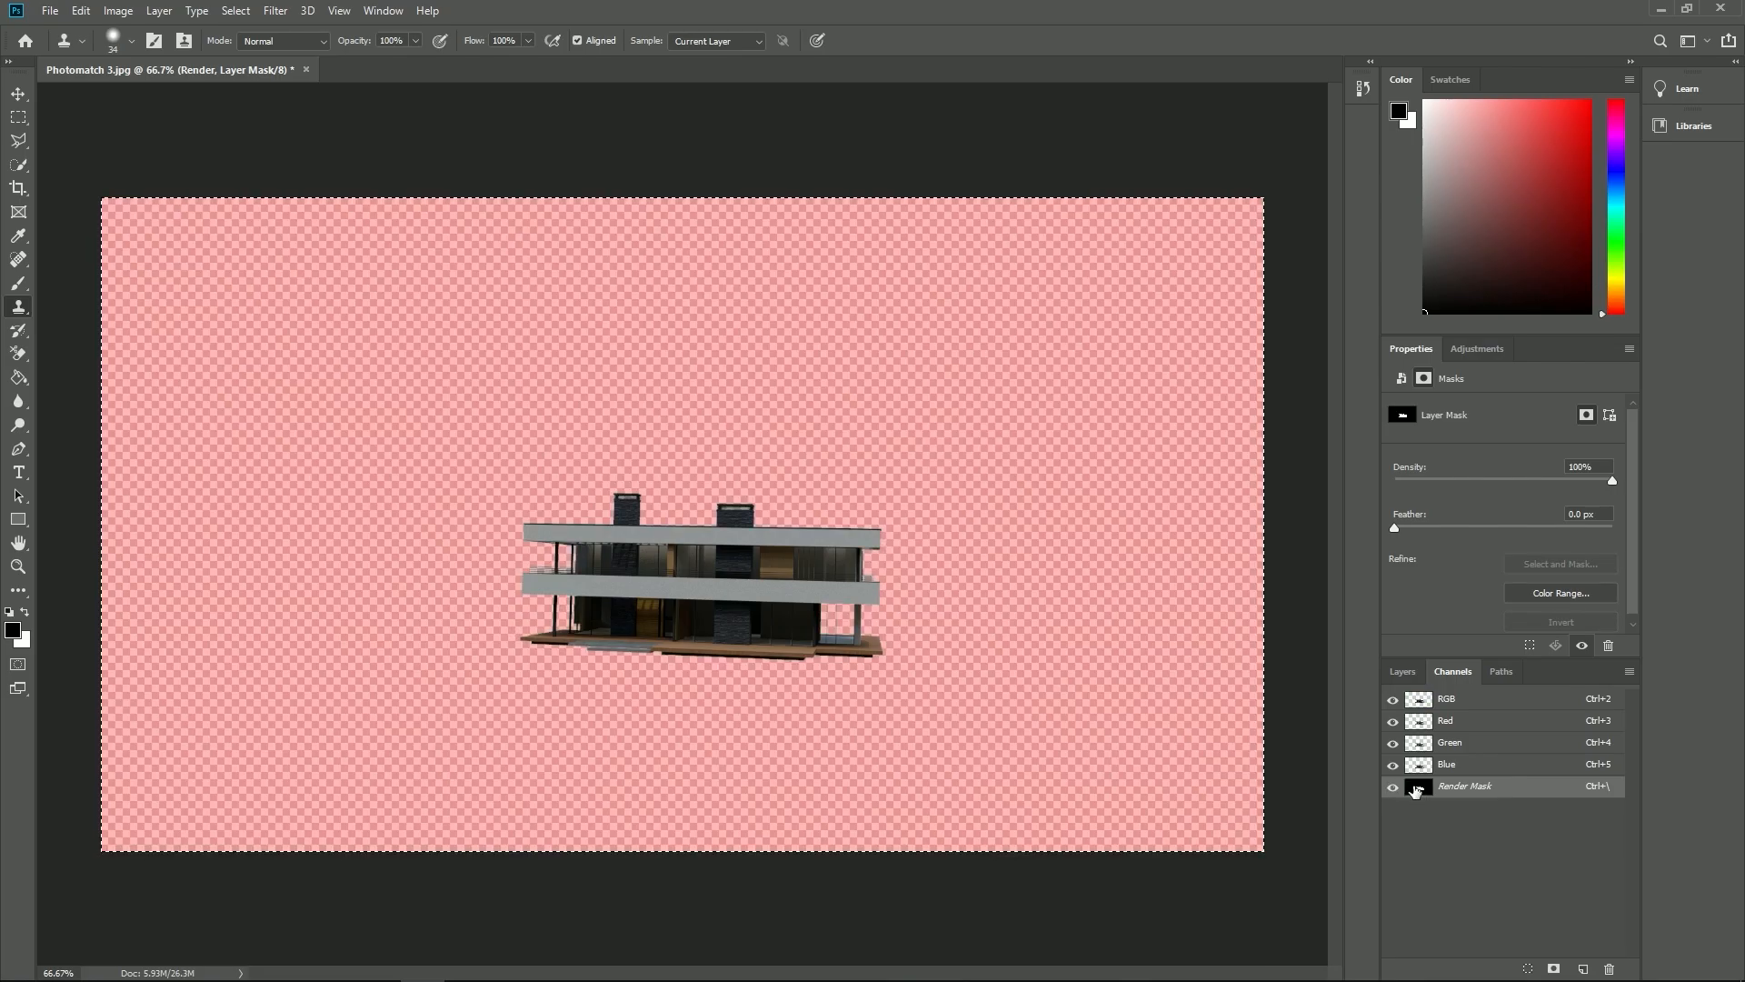
left_click(1405, 672)
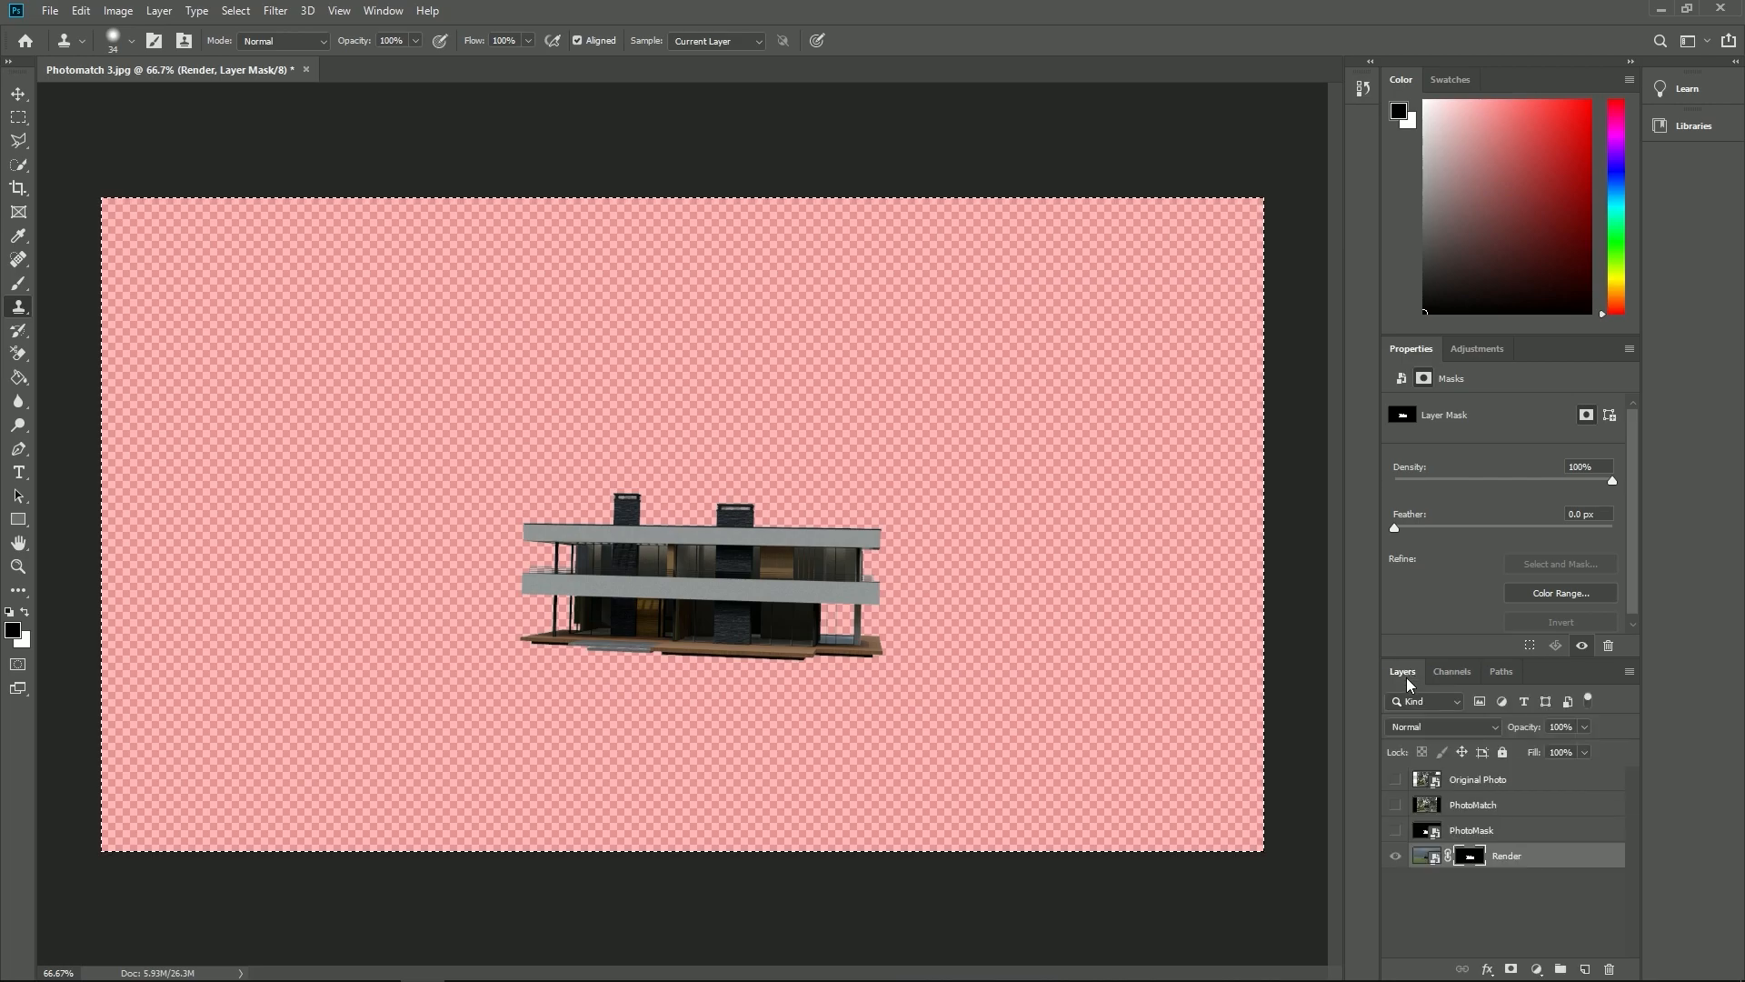
left_click(1398, 832)
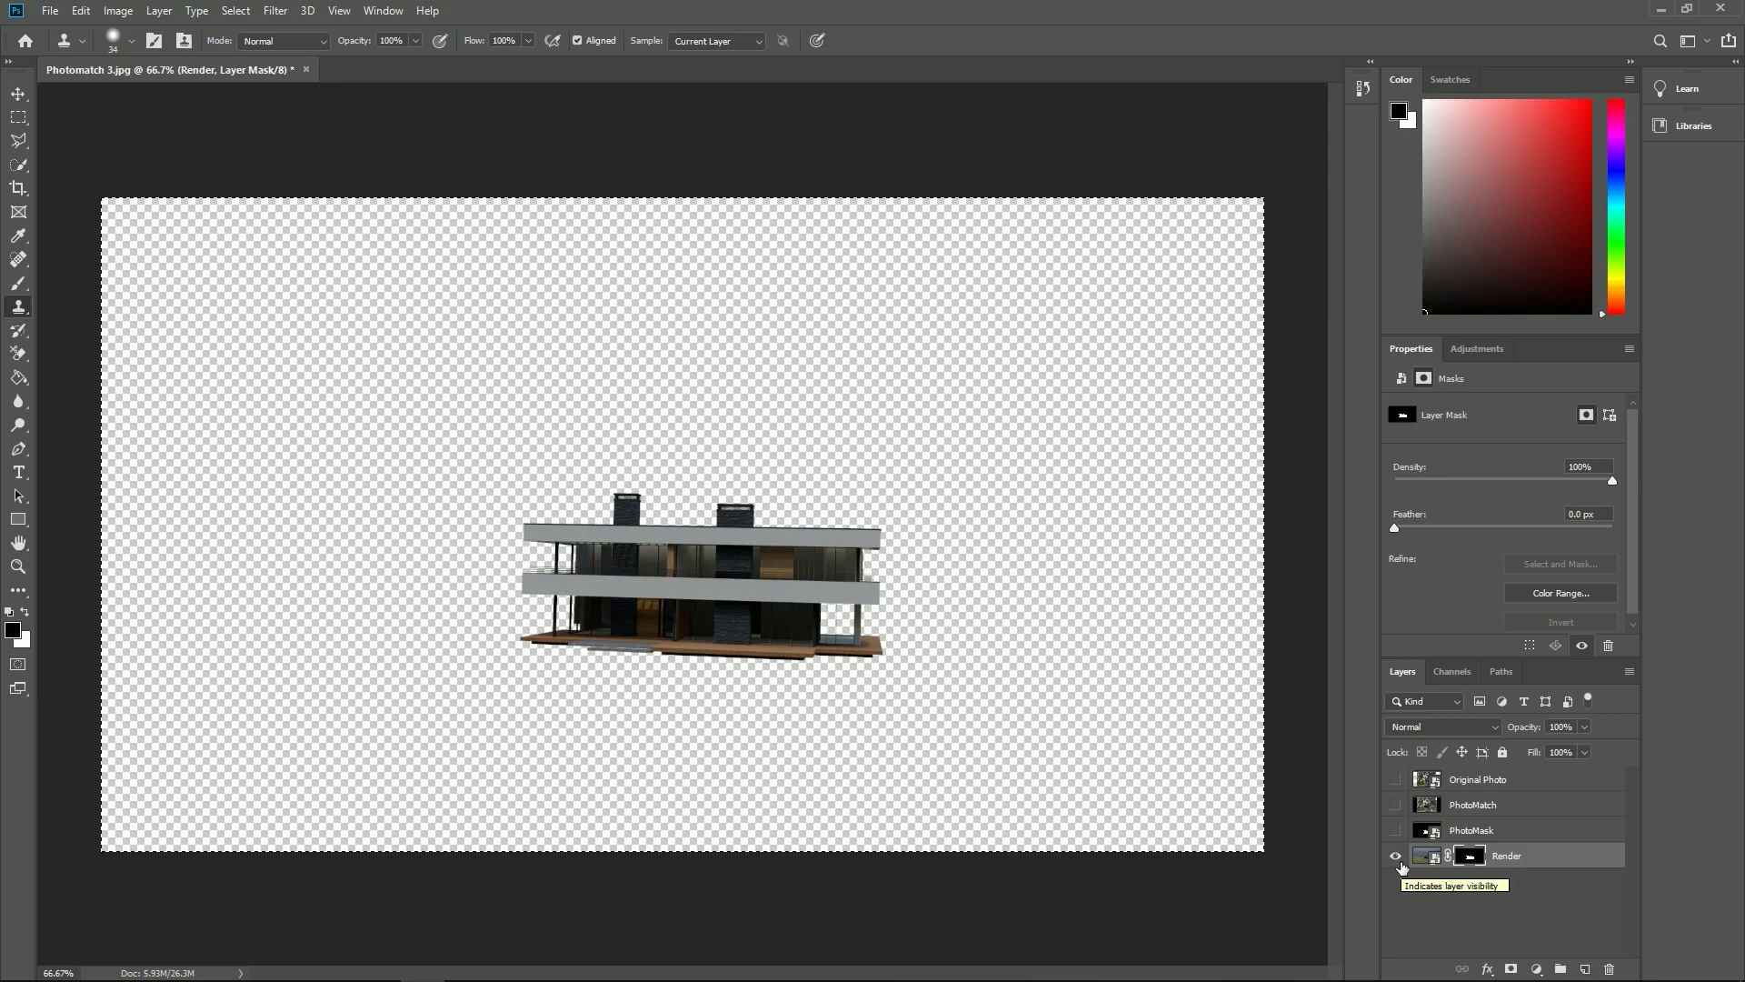
- Move the Render layer to the top of the stack, show Original Photo beneath it and compare with Render hidden and shown
left_click_drag(1502, 859, 1503, 776)
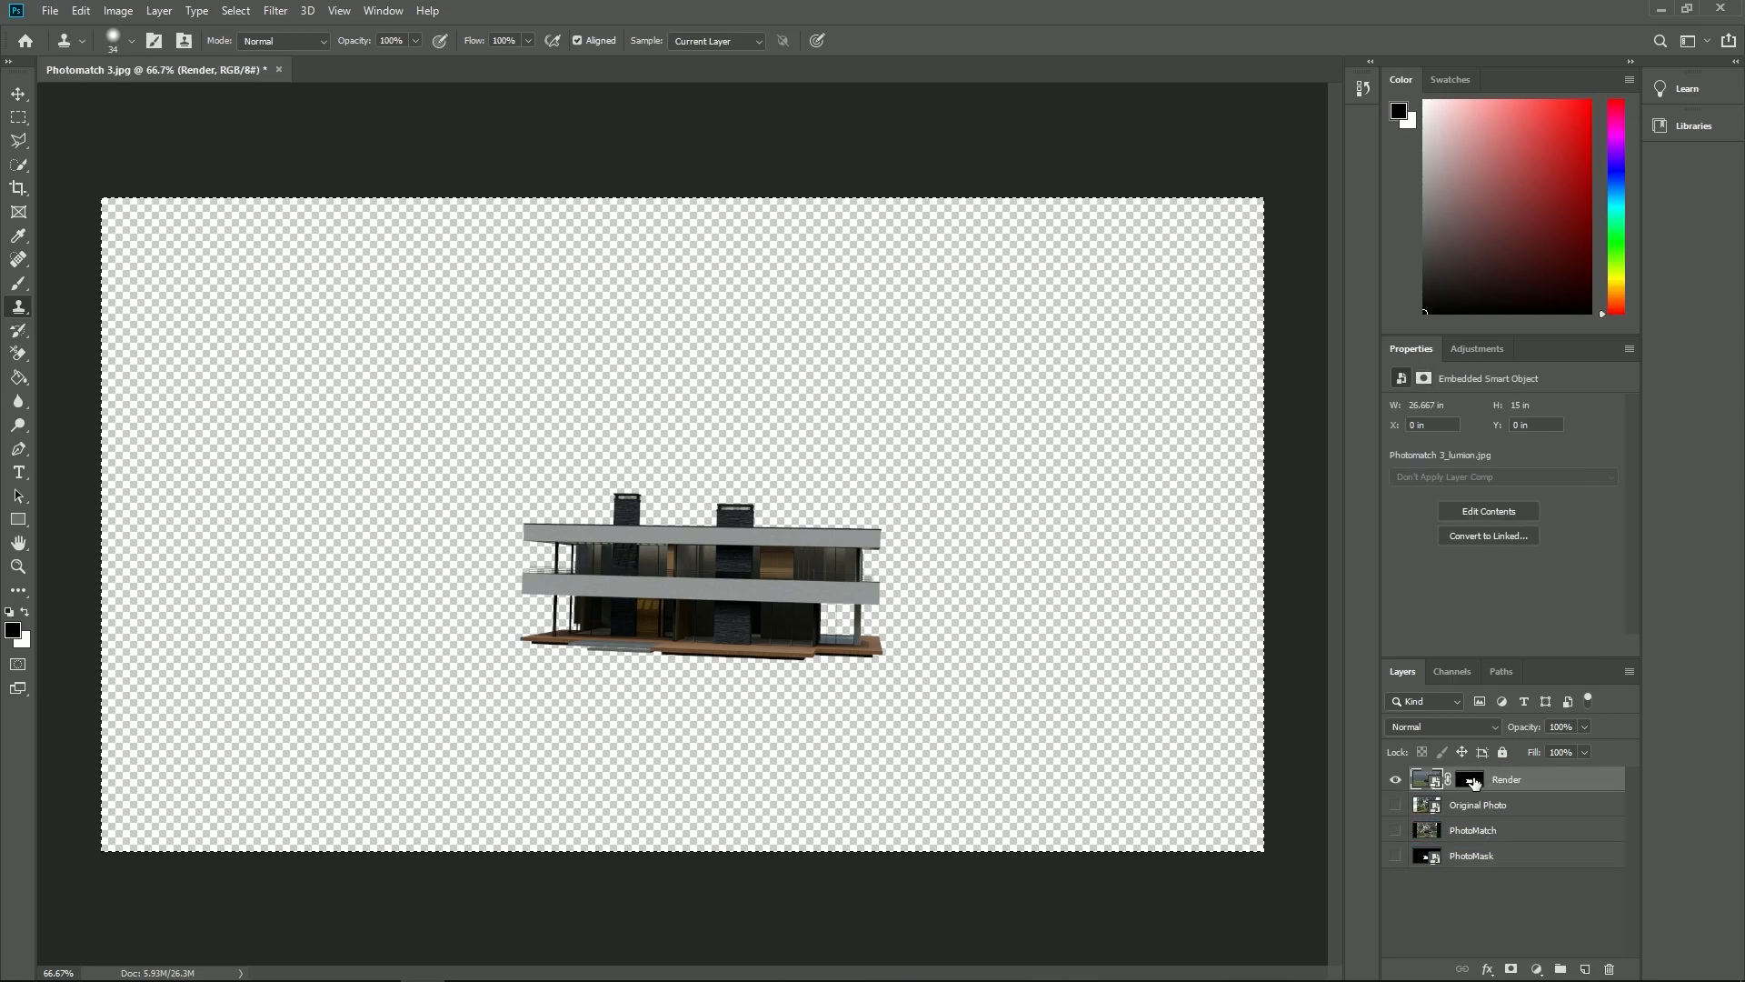
left_click(1395, 805)
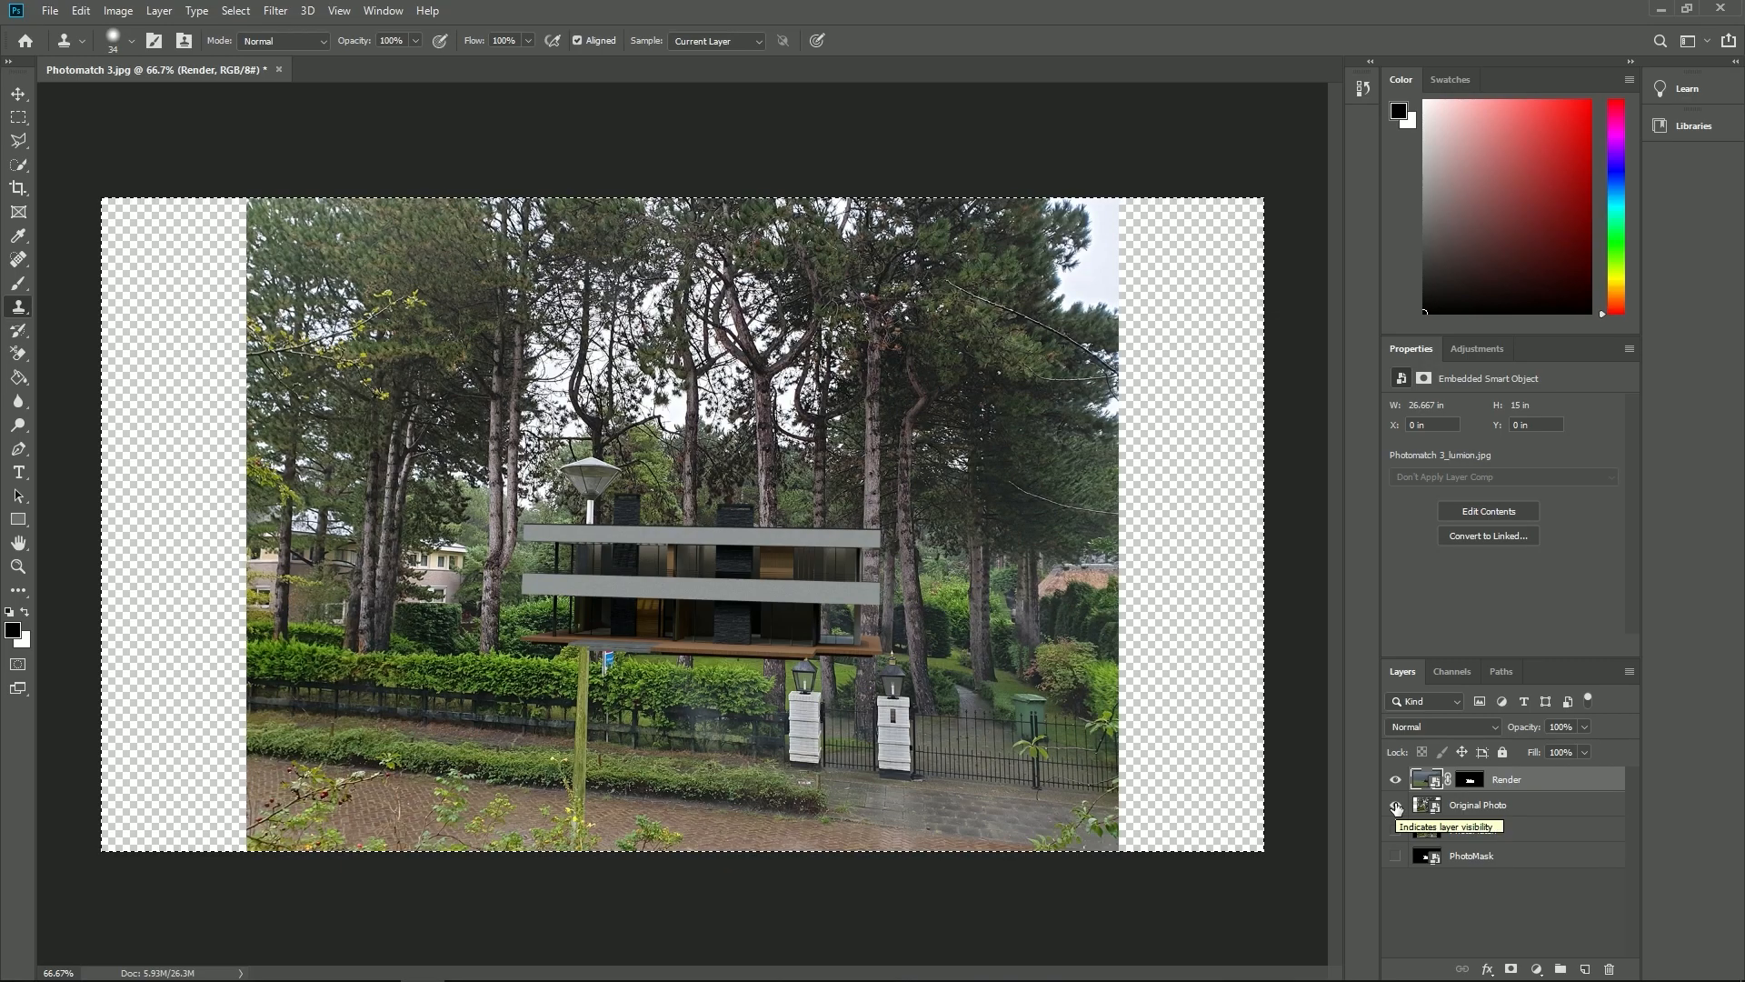
left_click(1396, 805)
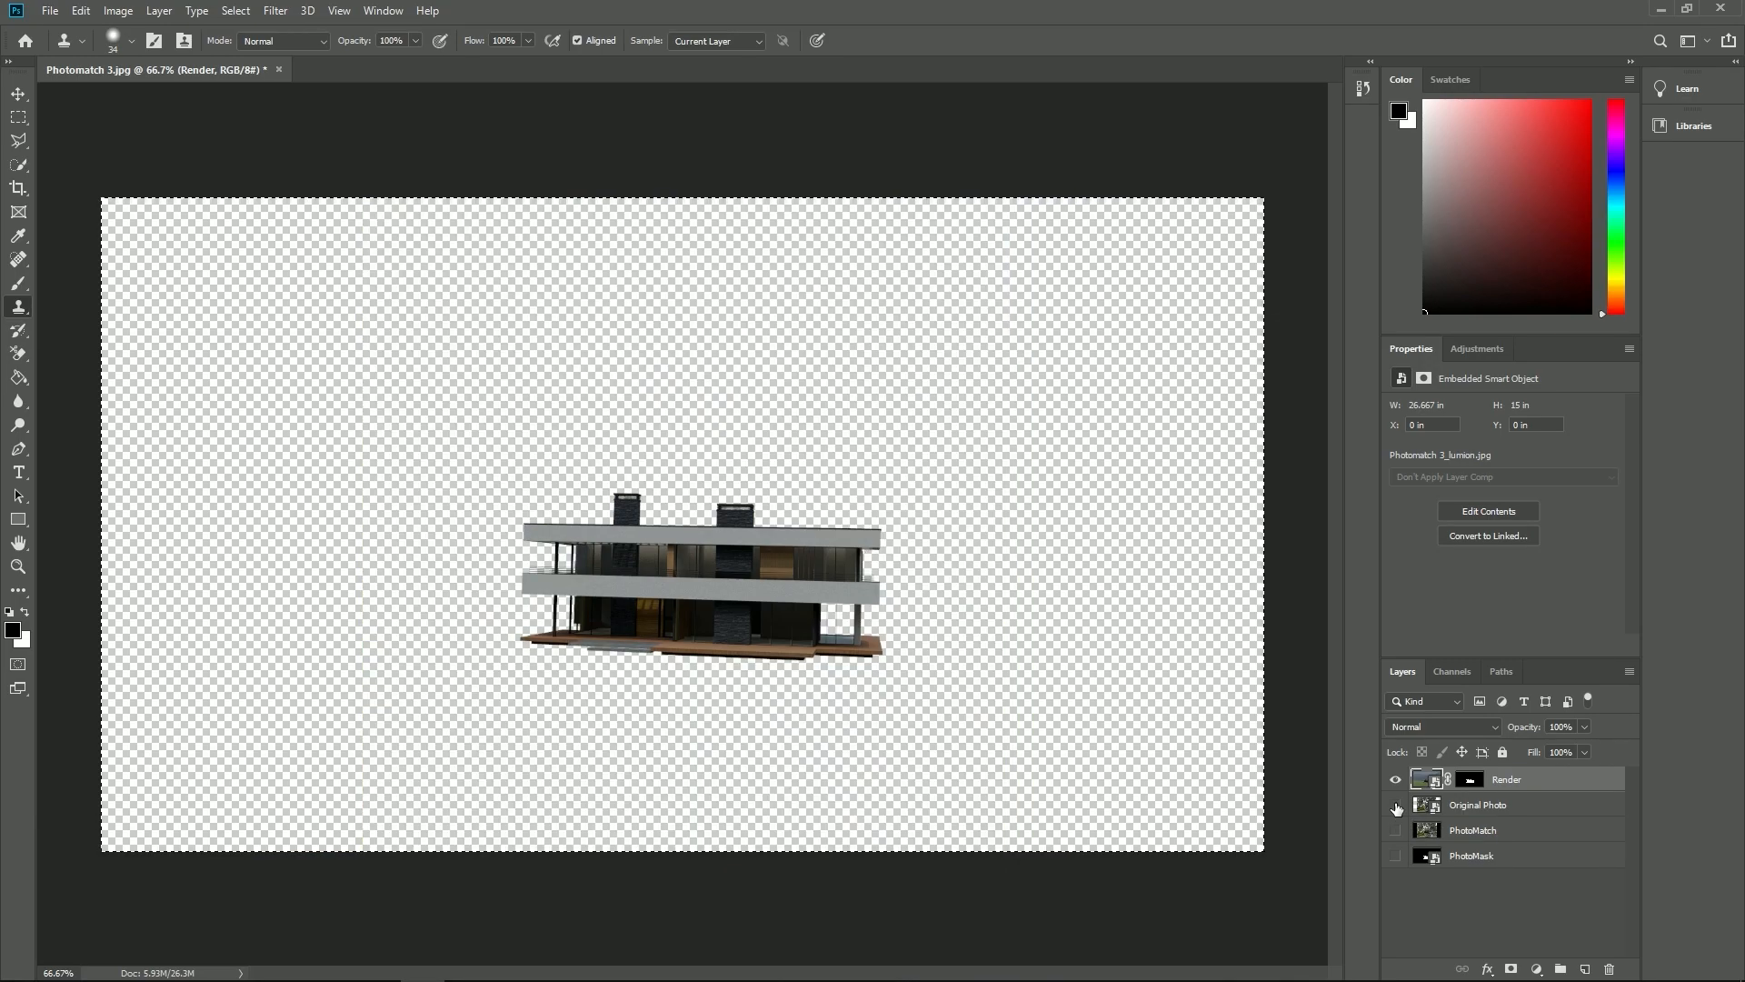
left_click(1396, 806)
left_click(1396, 780)
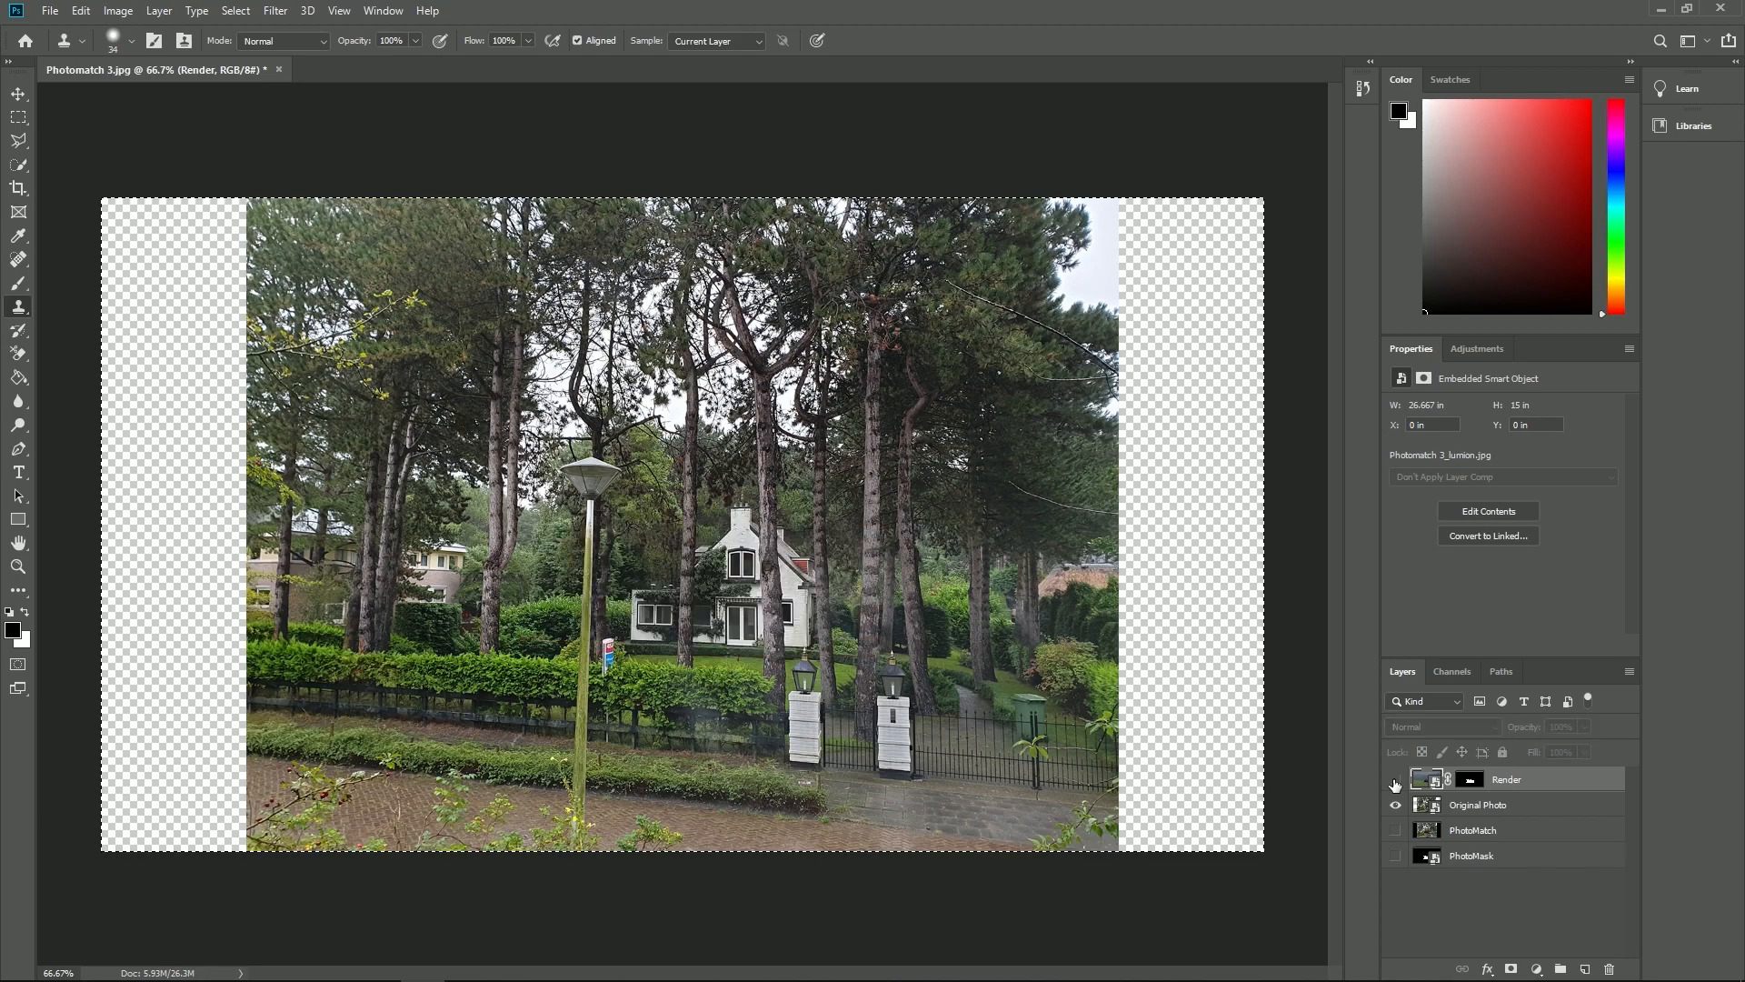
left_click(1396, 780)
- Try to paint black on Render's layer mask with the Brush tool where a tree trunk crosses the house
left_click(1470, 779)
left_click(18, 284)
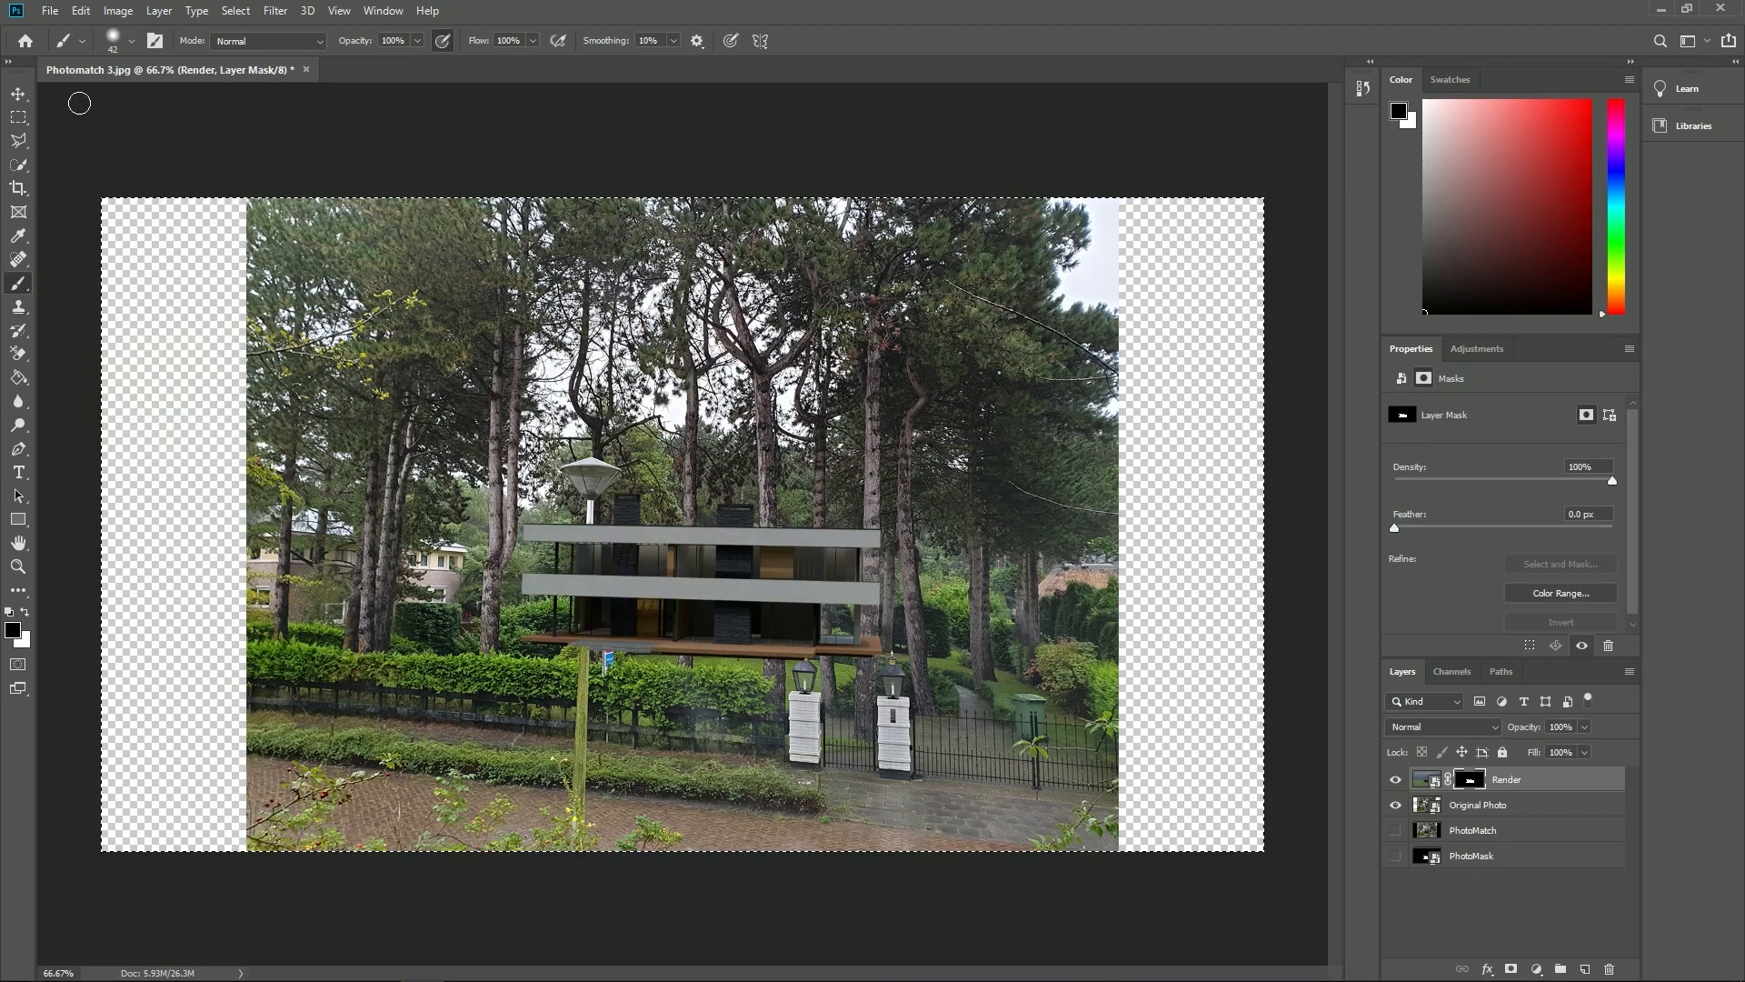
left_click(133, 43)
left_click_drag(133, 141, 128, 147)
left_click(133, 45)
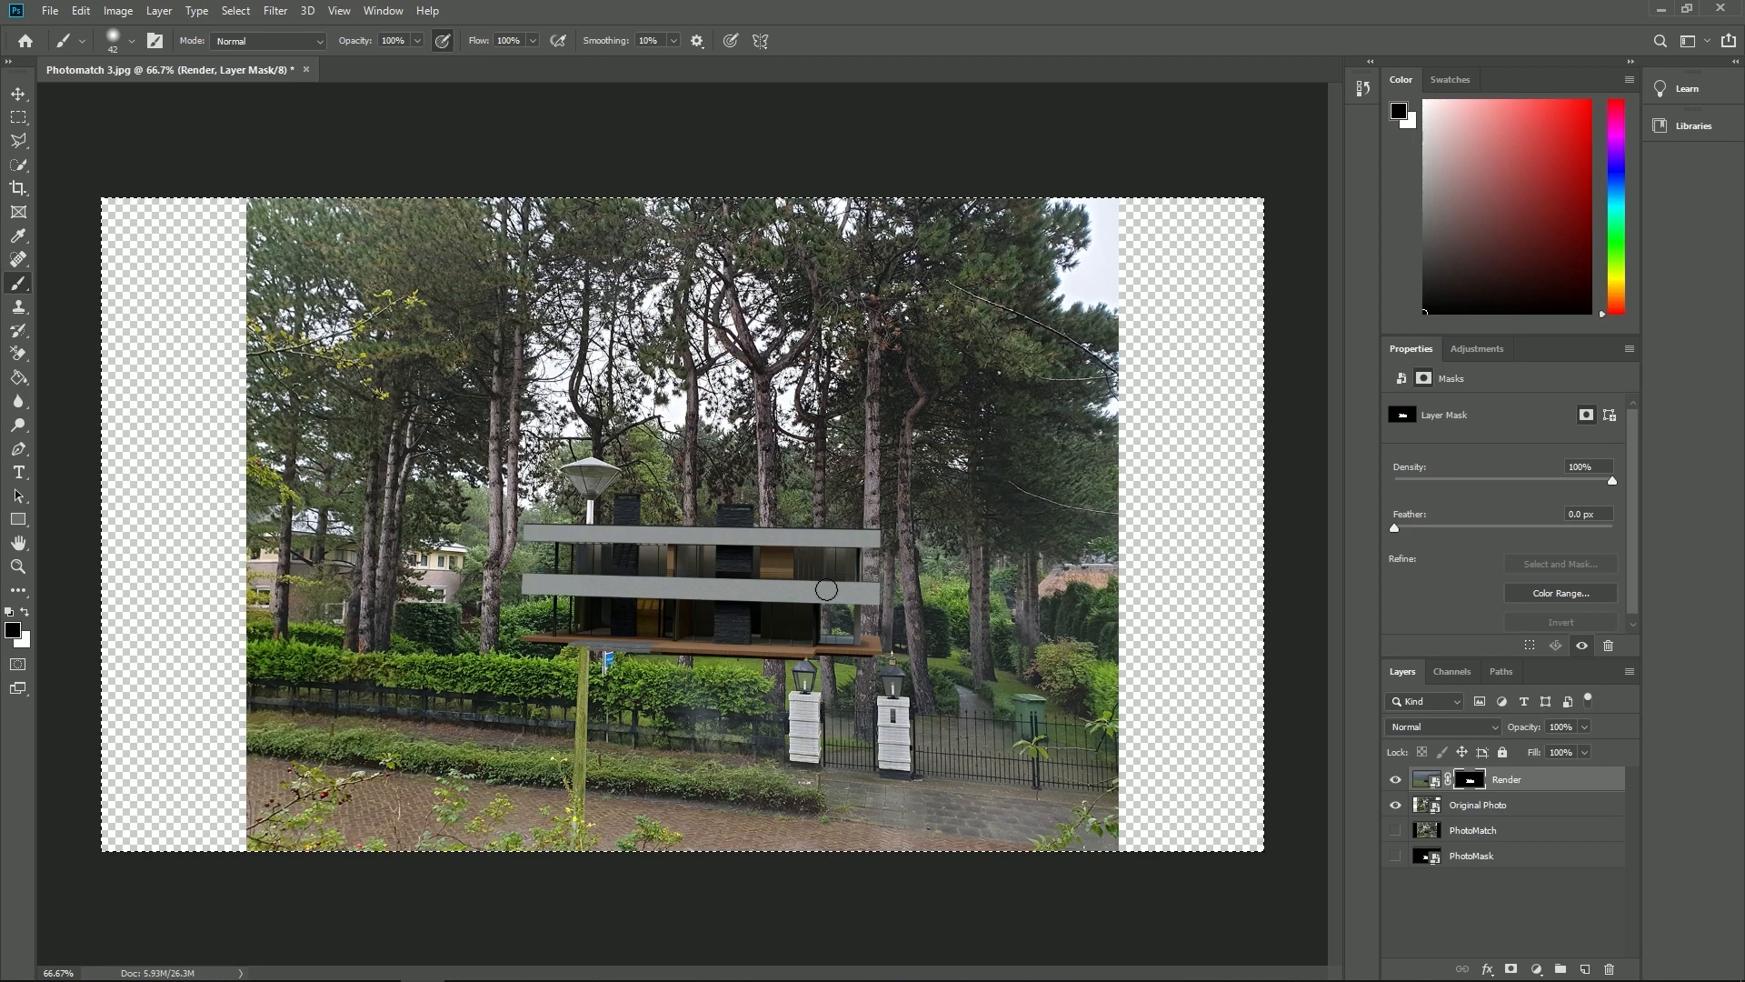
left_click_drag(849, 600, 877, 539)
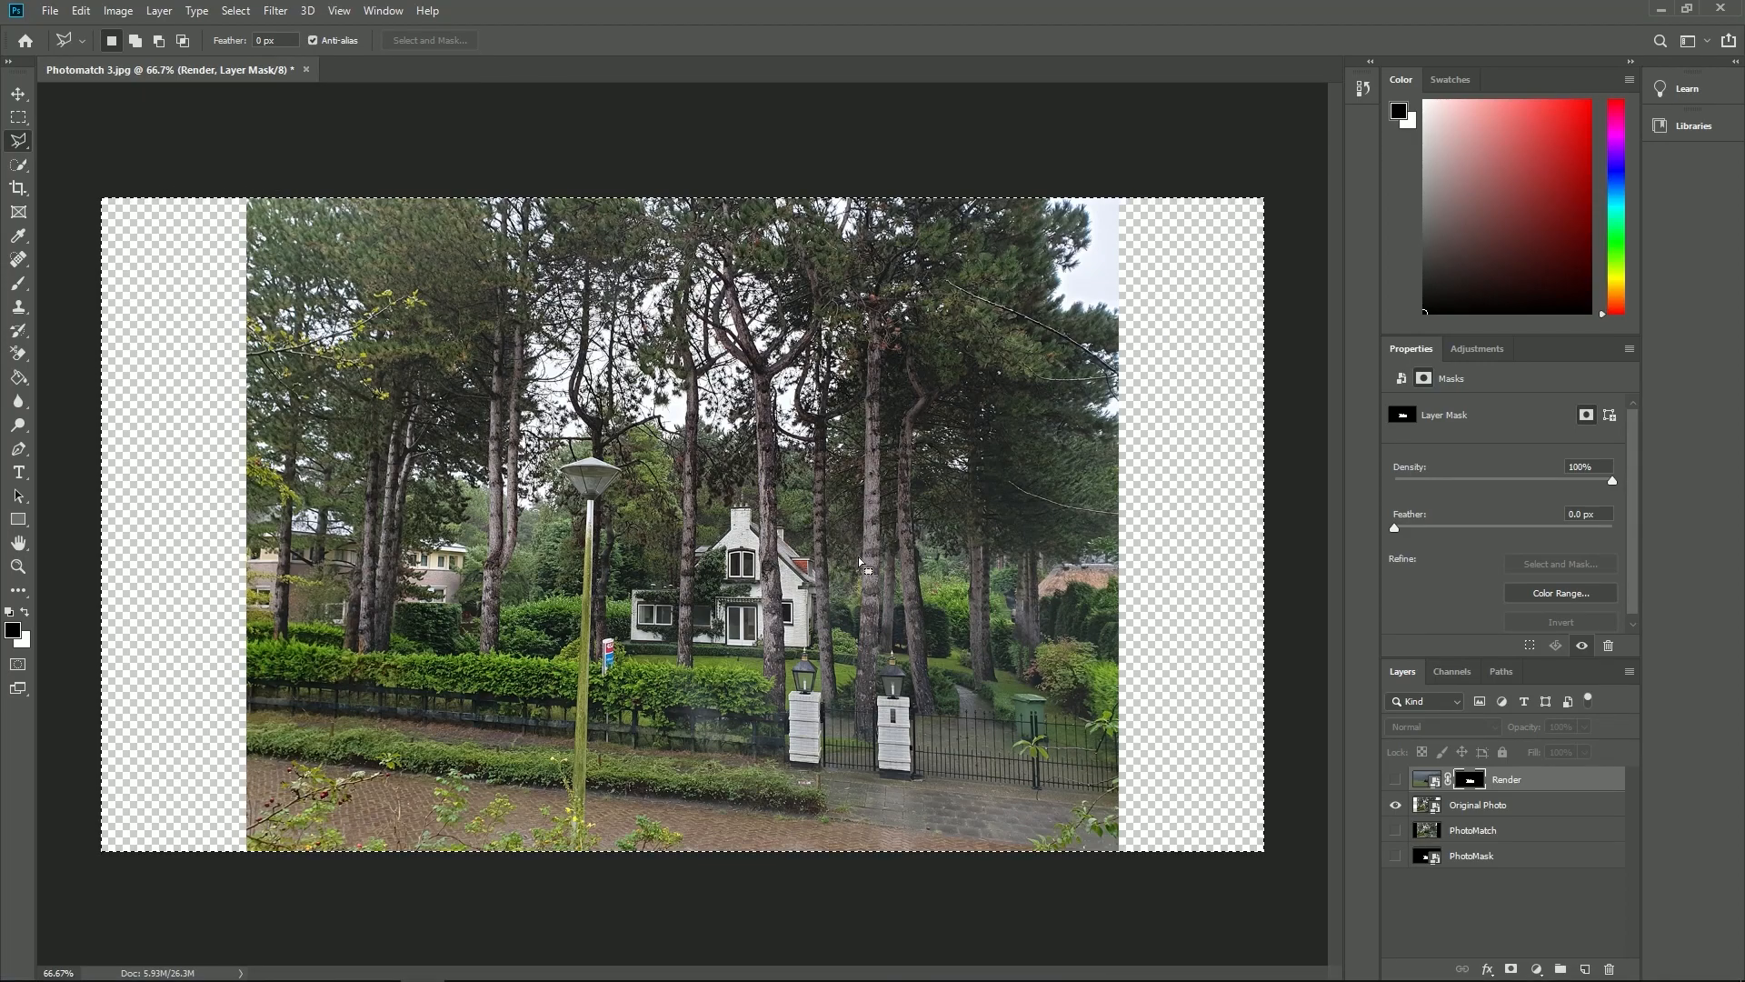
- With the Render layer hidden, outline the thin tree trunk beside the white house using the Polygonal Lasso tool
left_click(1396, 782)
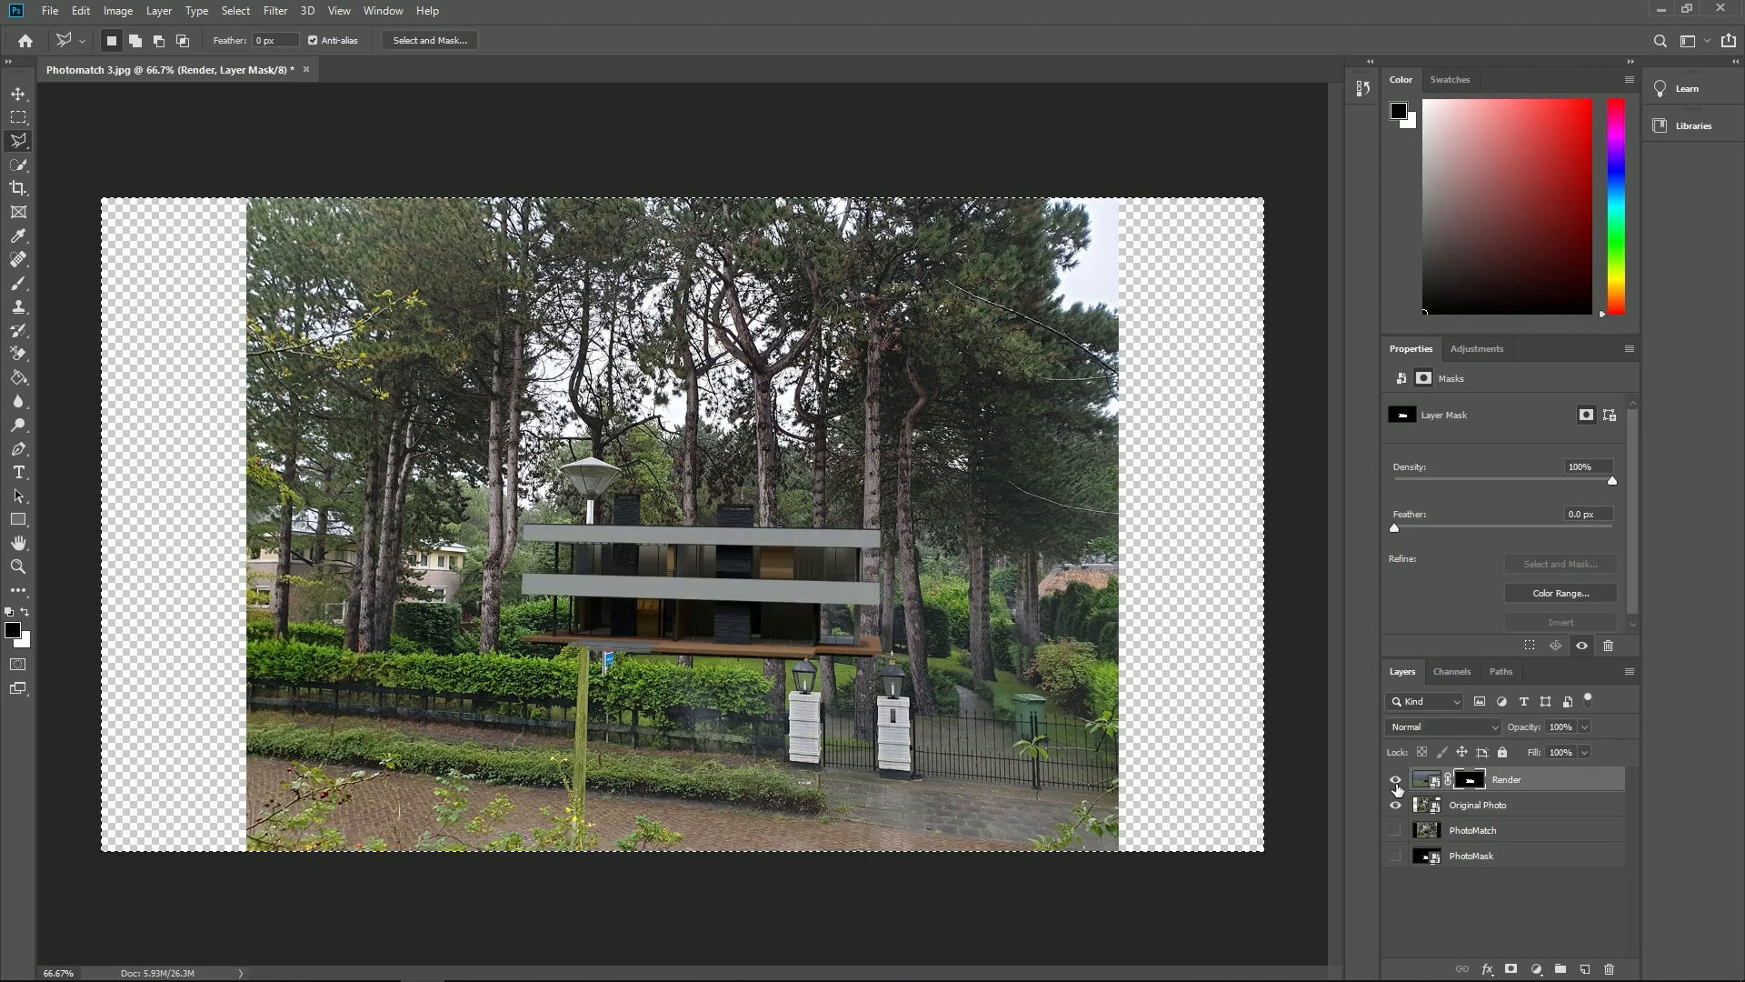
left_click(1397, 782)
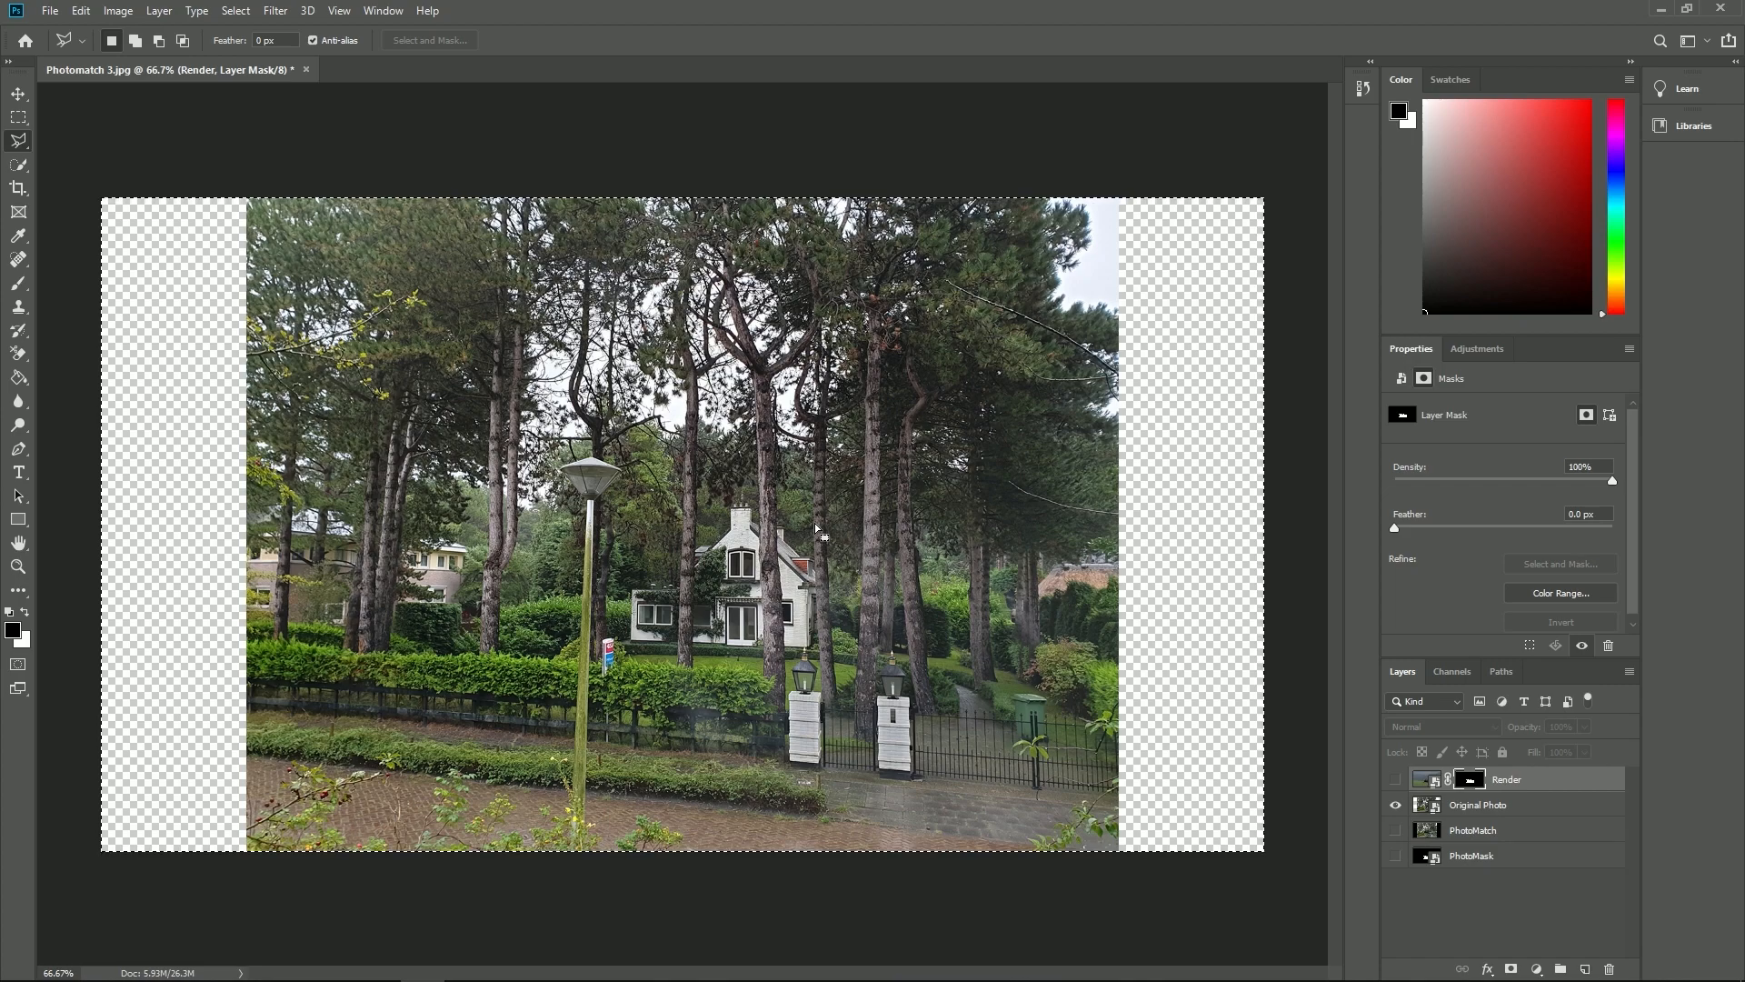
scroll(814, 522, "up", 3)
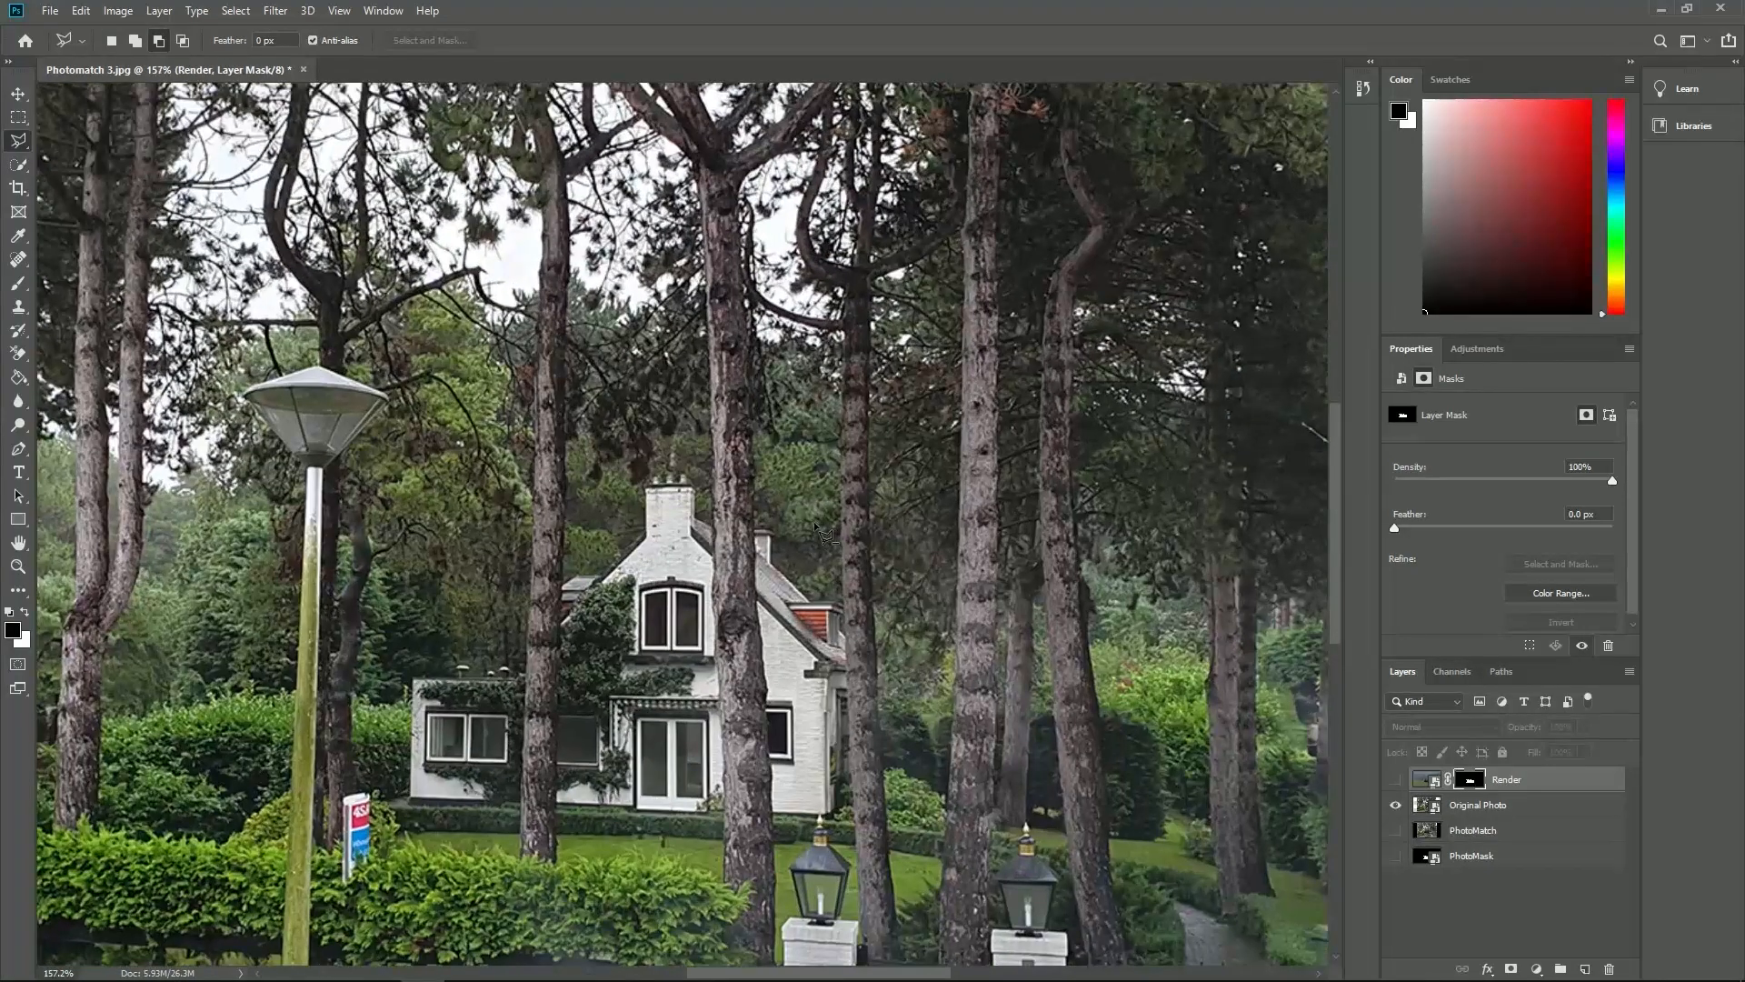
left_click(842, 524)
left_click(855, 845)
left_click(889, 845)
double_click(872, 522)
- Show Render and fill the trunk selection with black on its layer mask using the Paint Bucket tool
left_click(19, 377)
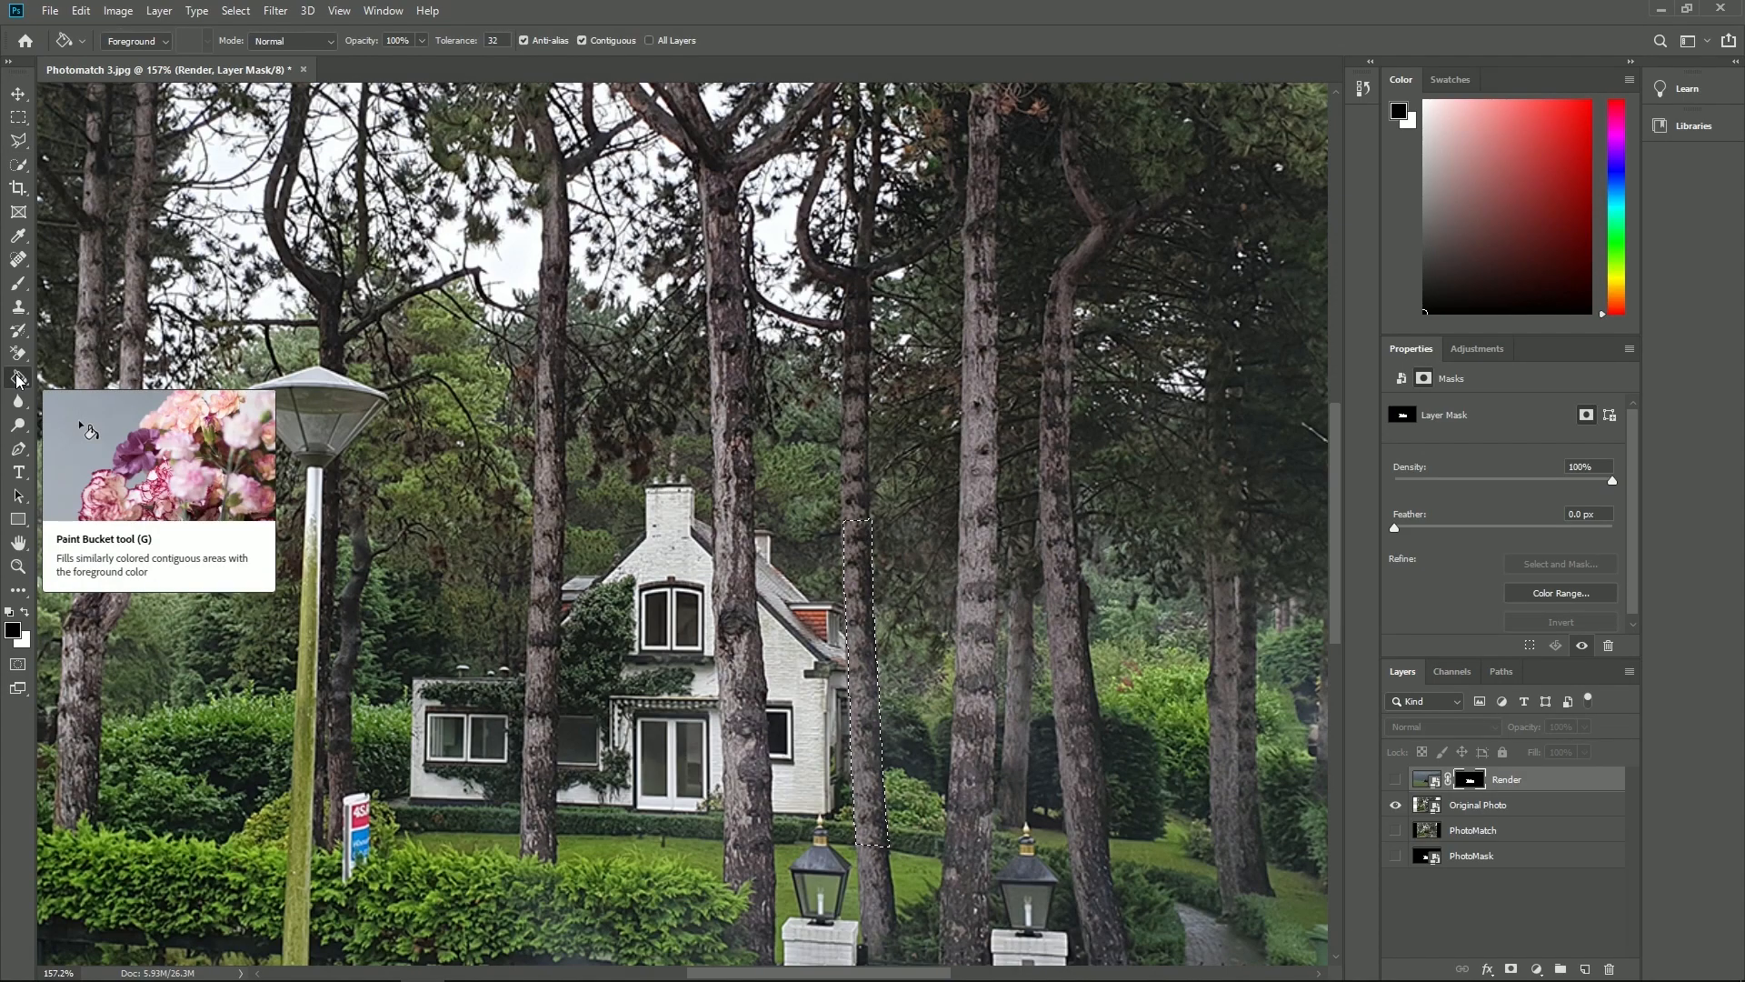
left_click(1395, 779)
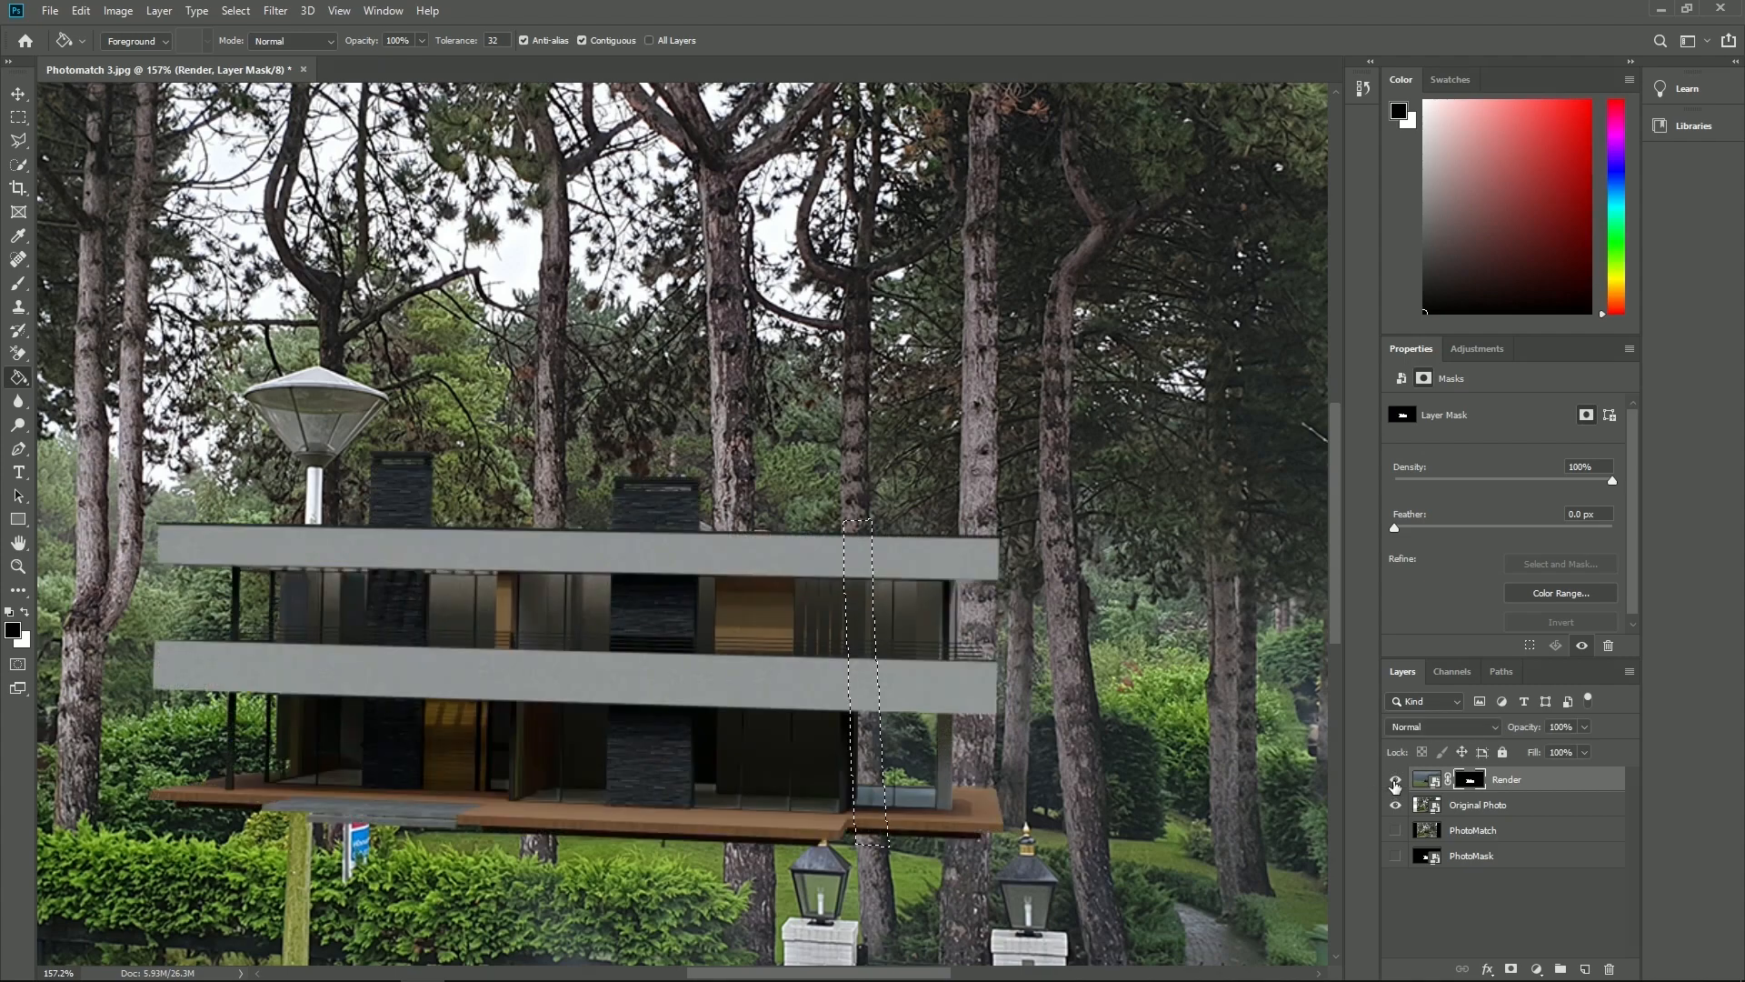
left_click(857, 648)
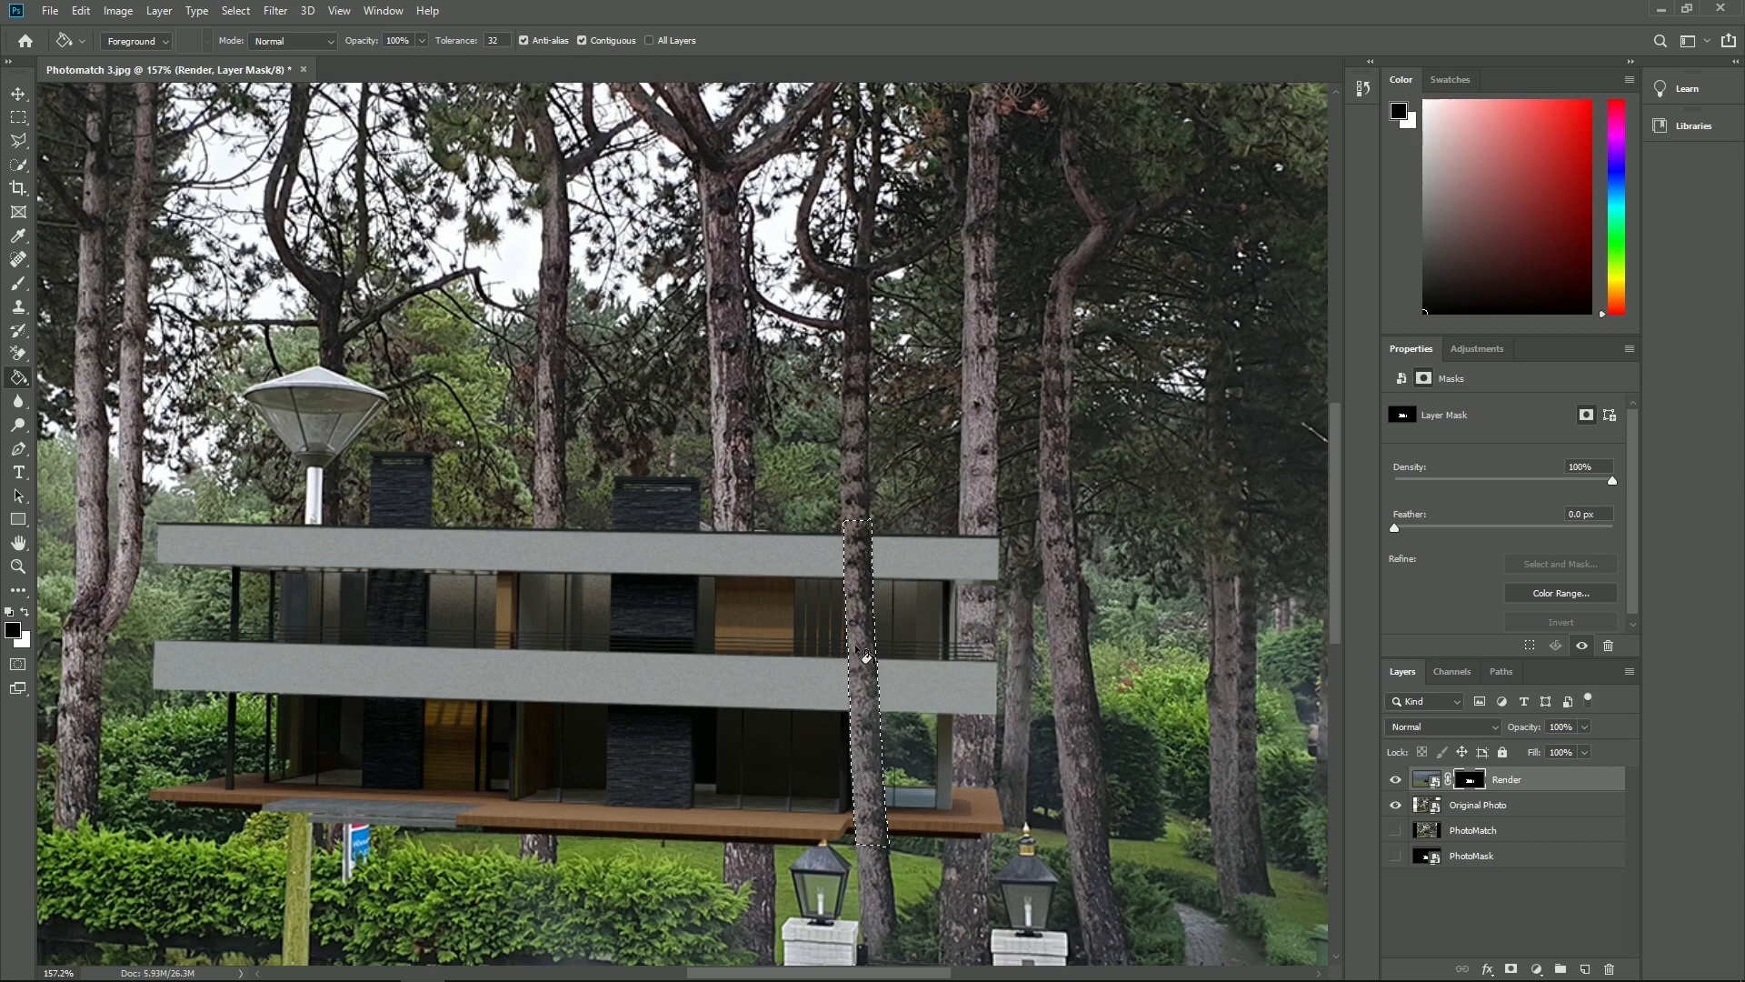
- Hide the Render layer and start outlining the thicker tree trunk in front of the white house
left_click(1396, 779)
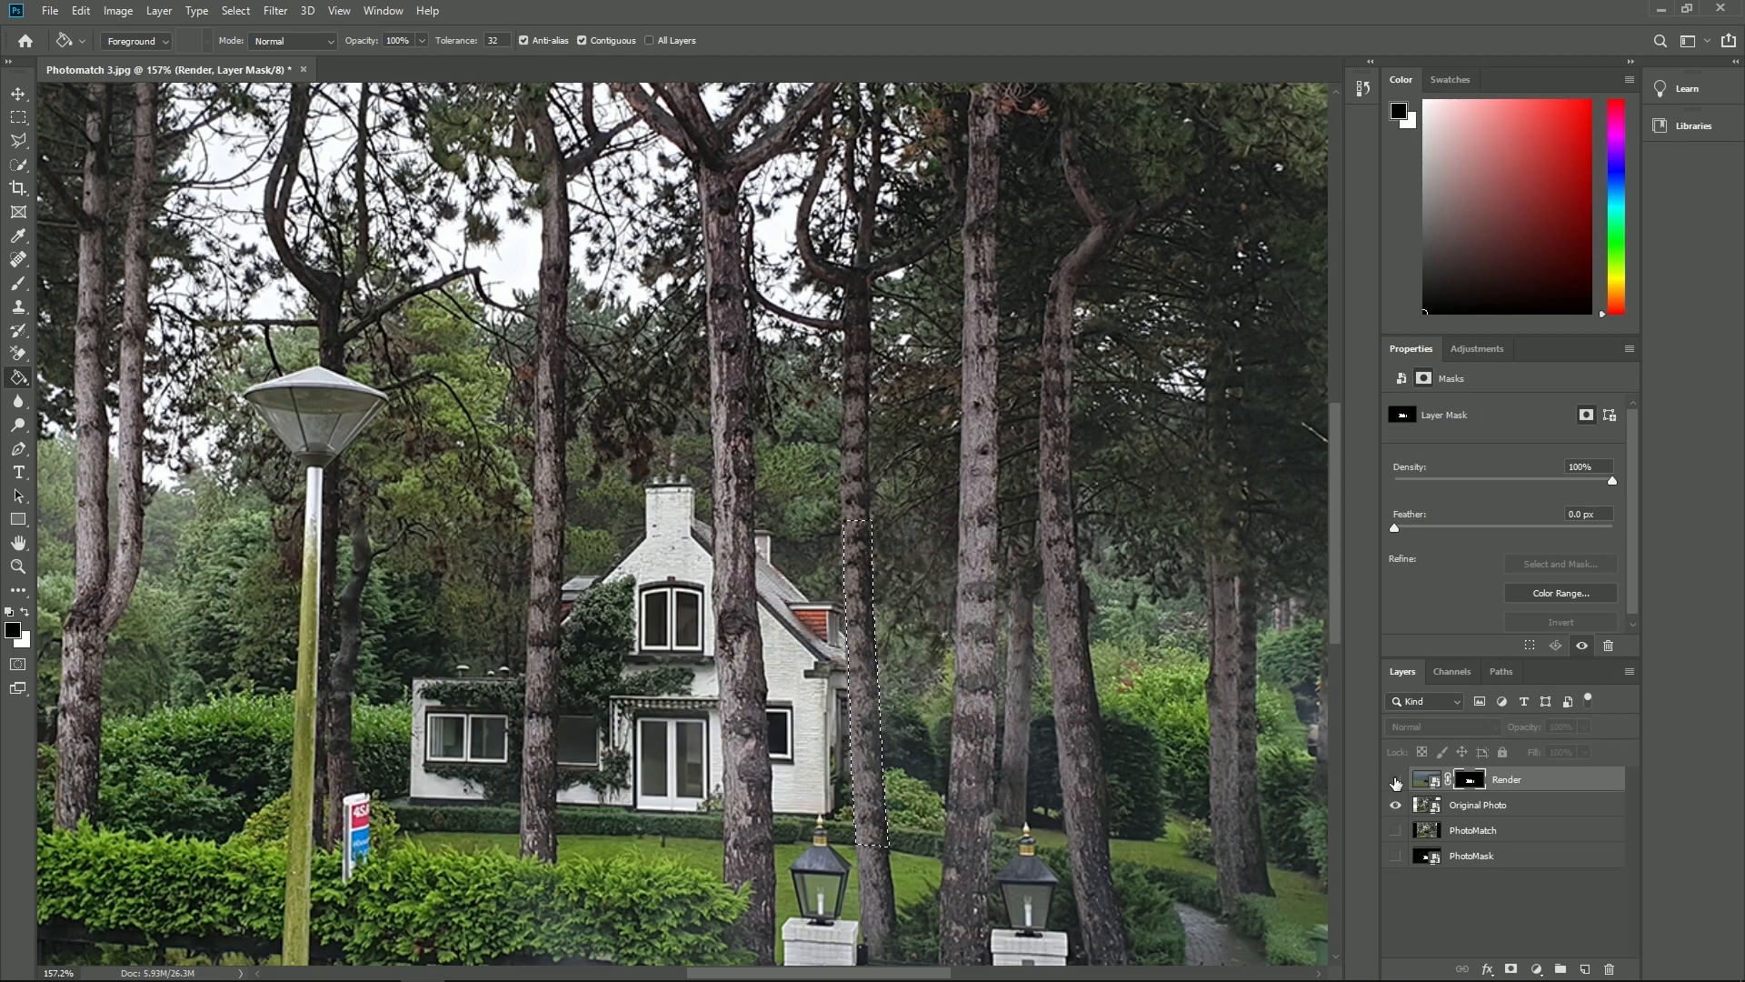
left_click(723, 557)
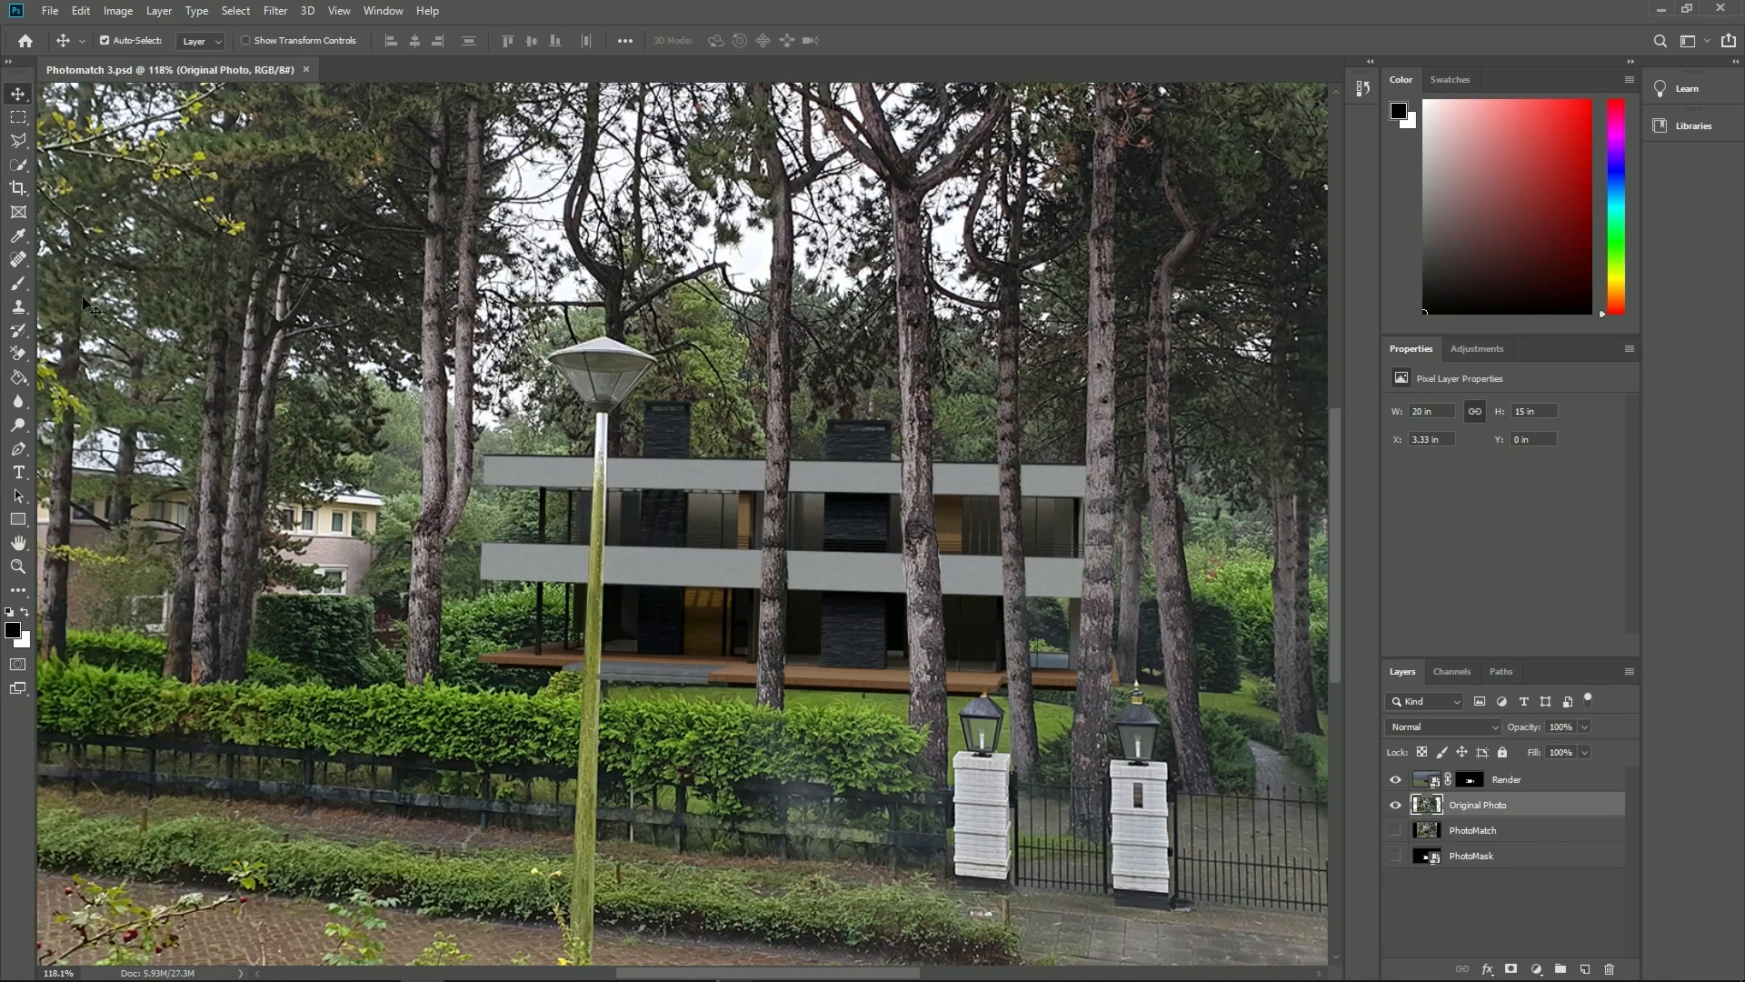
- Brush black on Render's layer mask along the lower edge of the terrace to reveal the photo's grass and shrubs
left_click(18, 286)
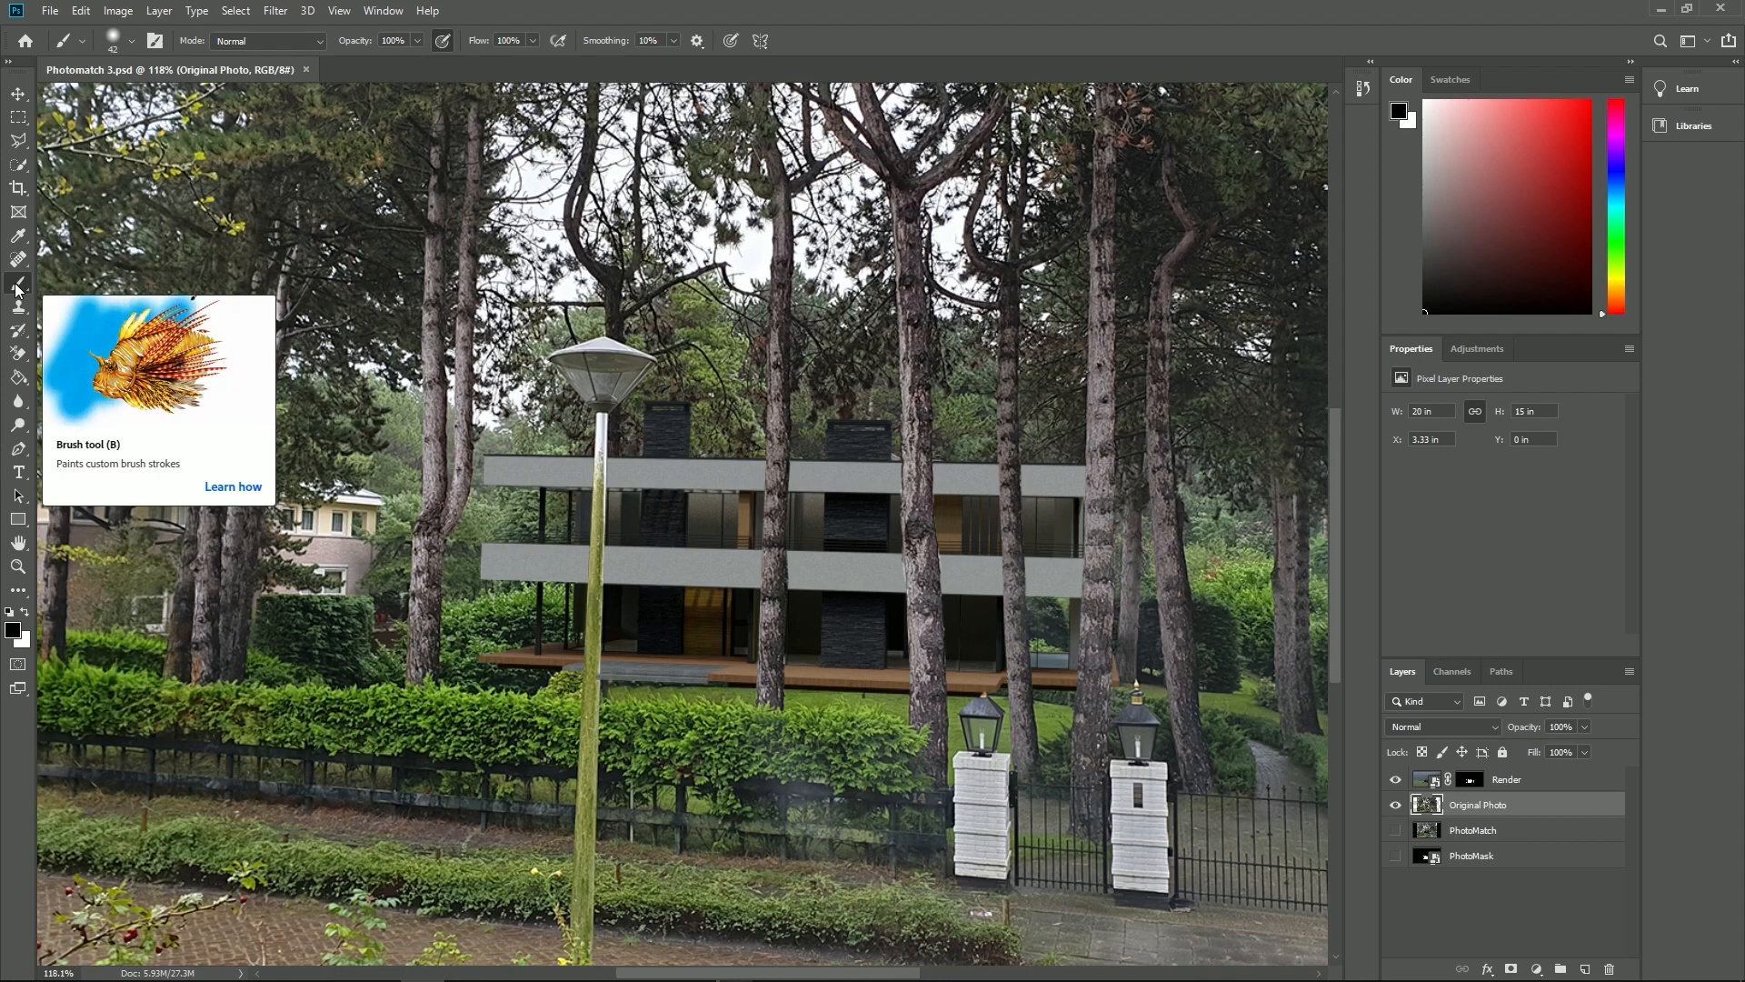
left_click(1470, 780)
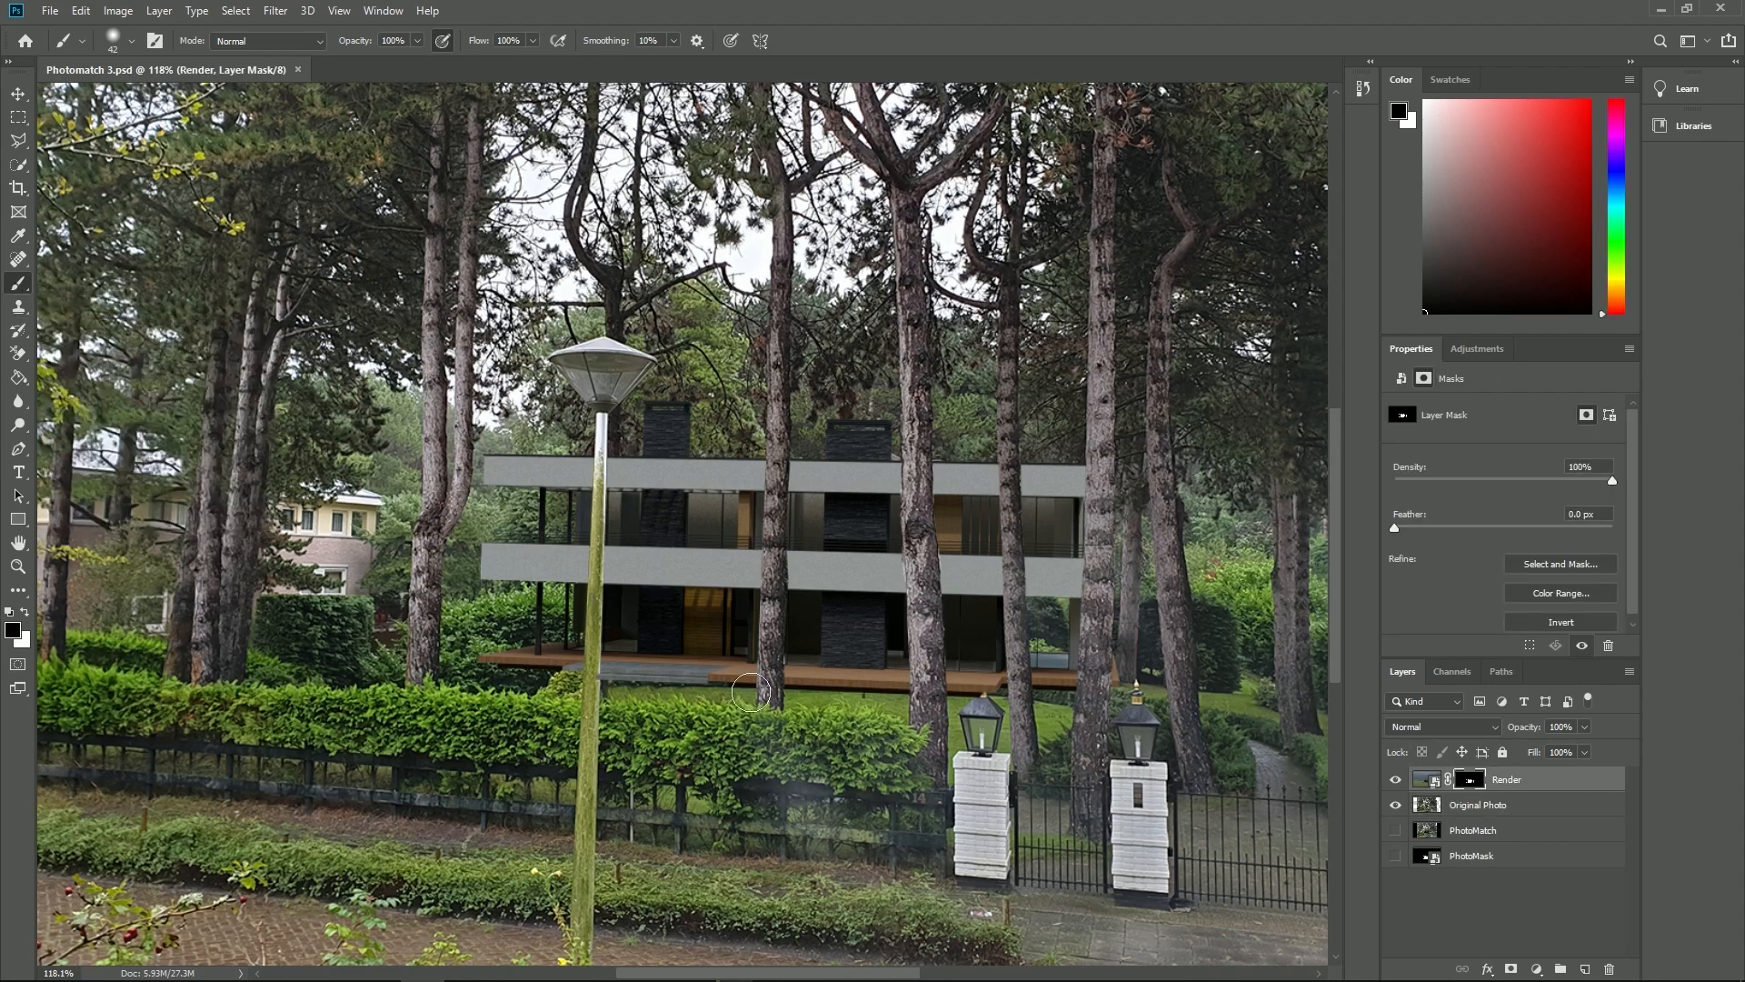
mouse_move(698, 685)
left_mouse_down()
mouse_move(714, 684)
mouse_move(518, 684)
mouse_move(542, 682)
left_mouse_up()
mouse_move(804, 701)
left_mouse_down()
mouse_move(877, 696)
mouse_move(812, 683)
mouse_move(869, 694)
left_mouse_up()
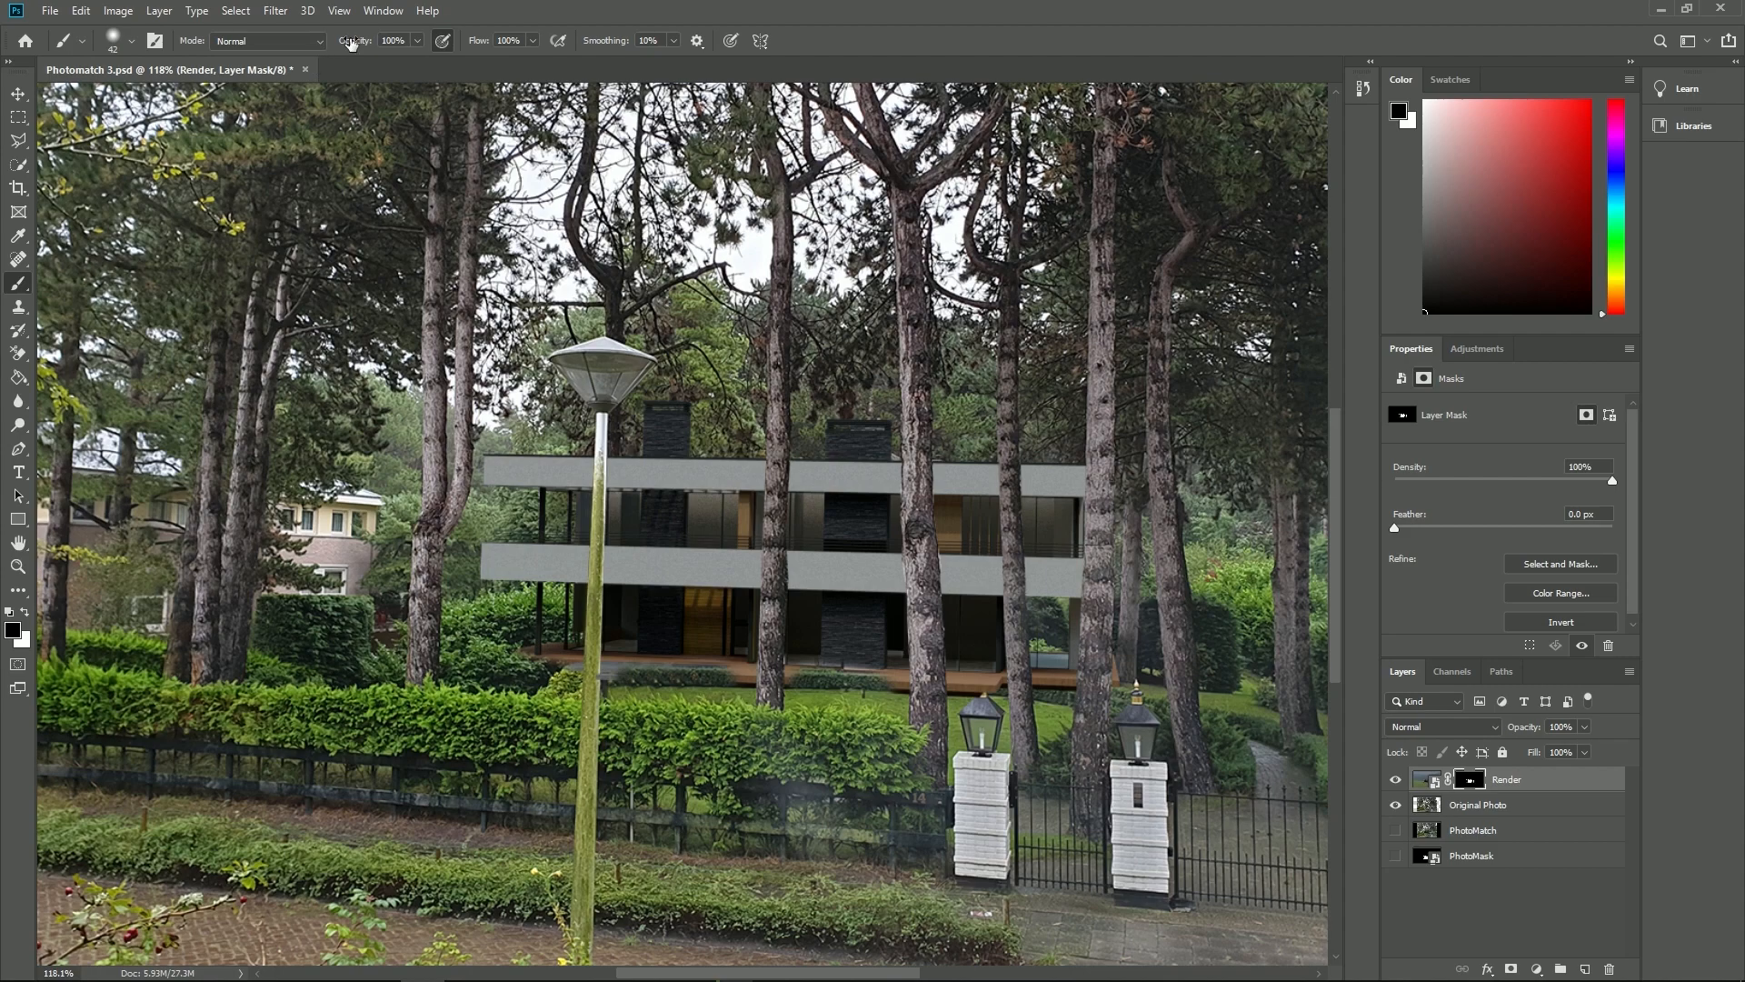
- Reduce the brush size to 23 px and touch up Render's layer mask in black around the gate lantern
left_click(132, 41)
left_click_drag(121, 99, 115, 98)
left_click(982, 690)
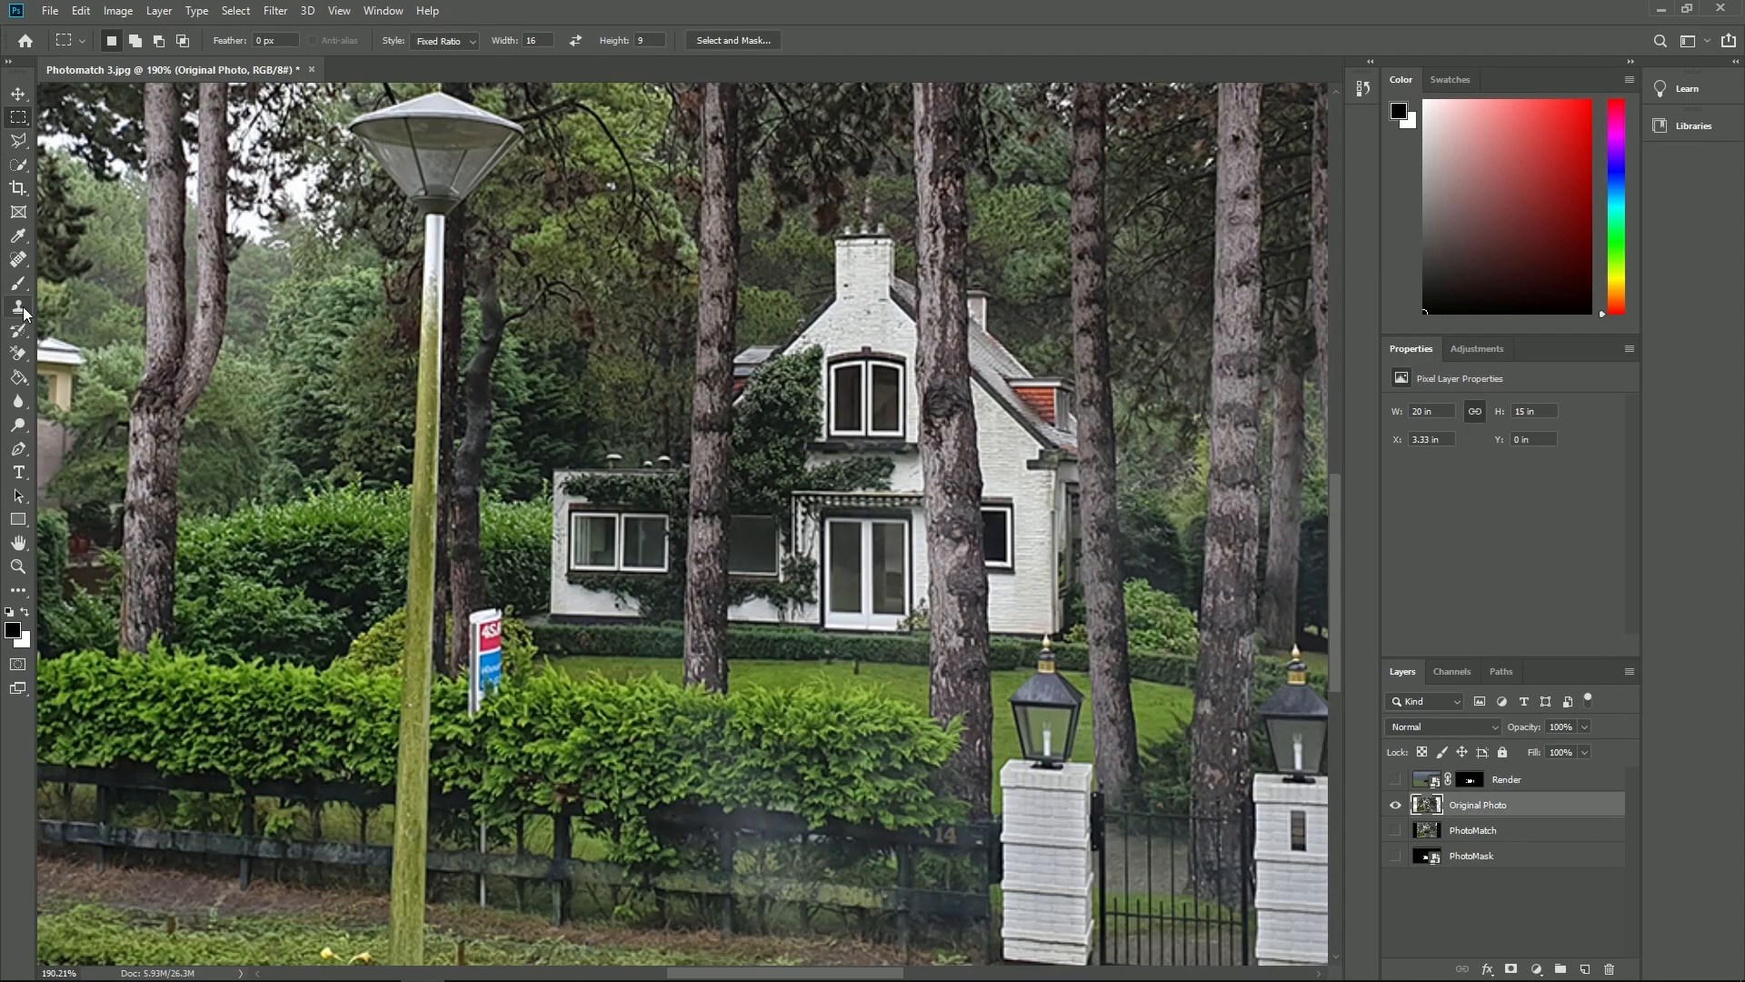
- Remove the real-estate sign from the Original Photo layer by cloning nearby hedge over it with the Clone Stamp tool
key("s")
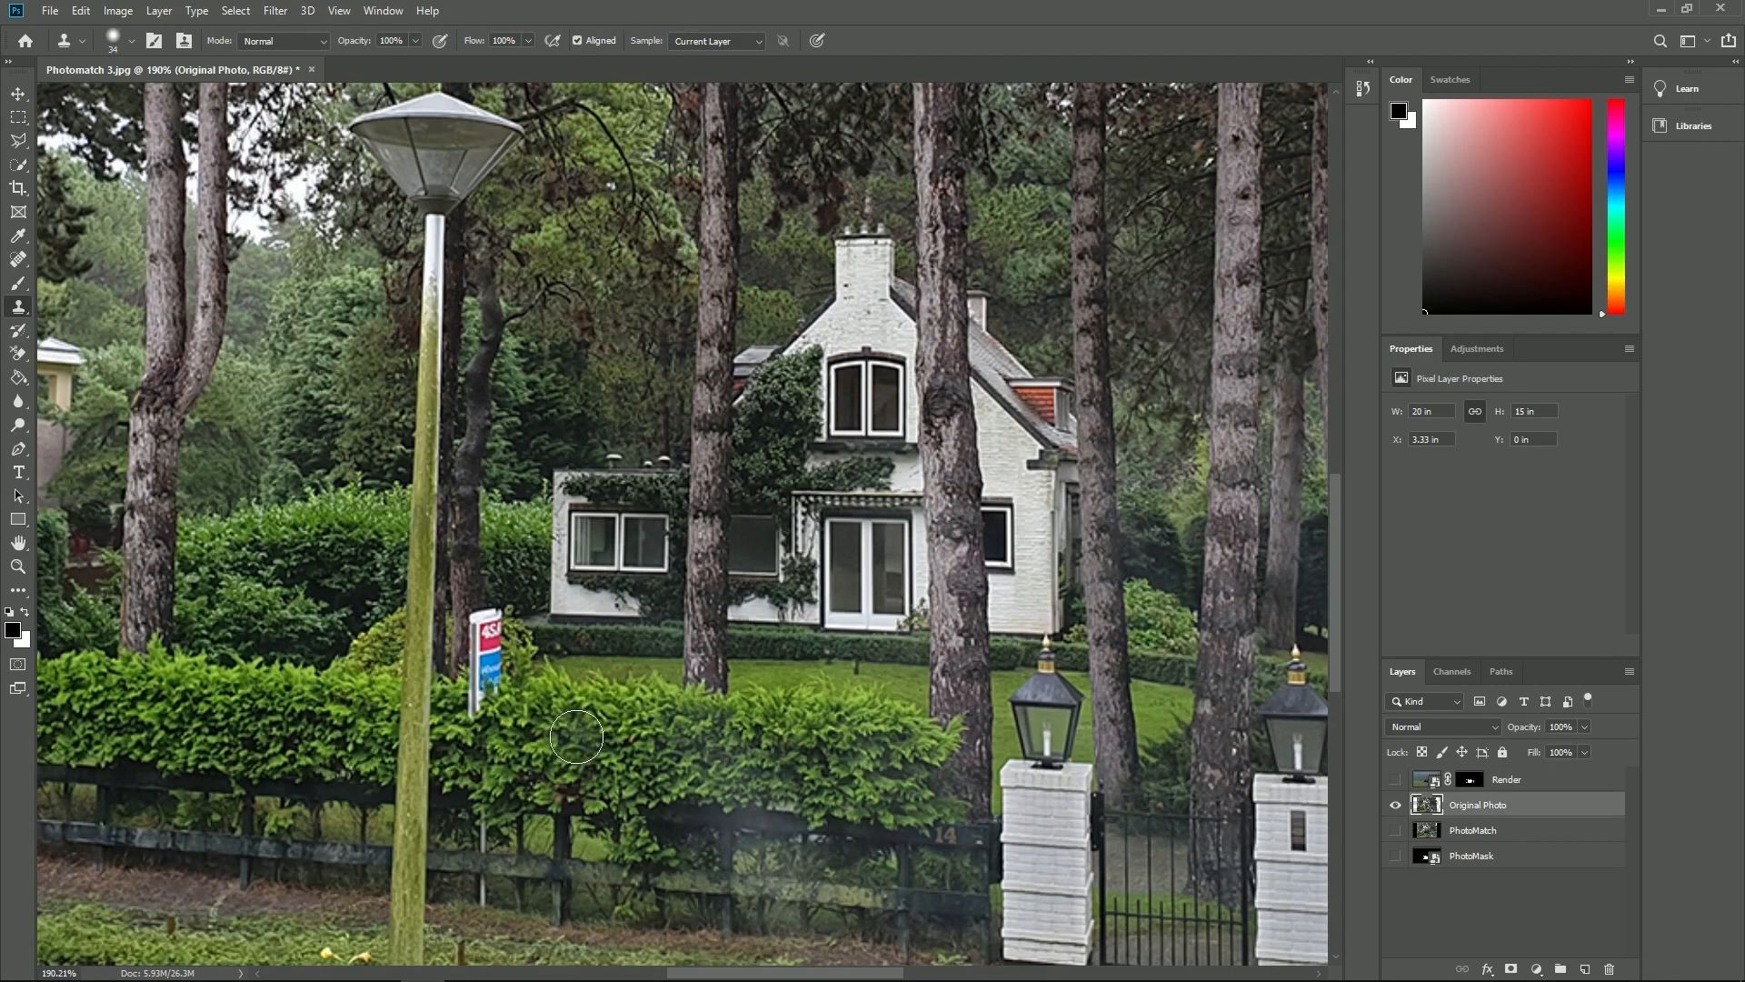
left_click(607, 701, "alt")
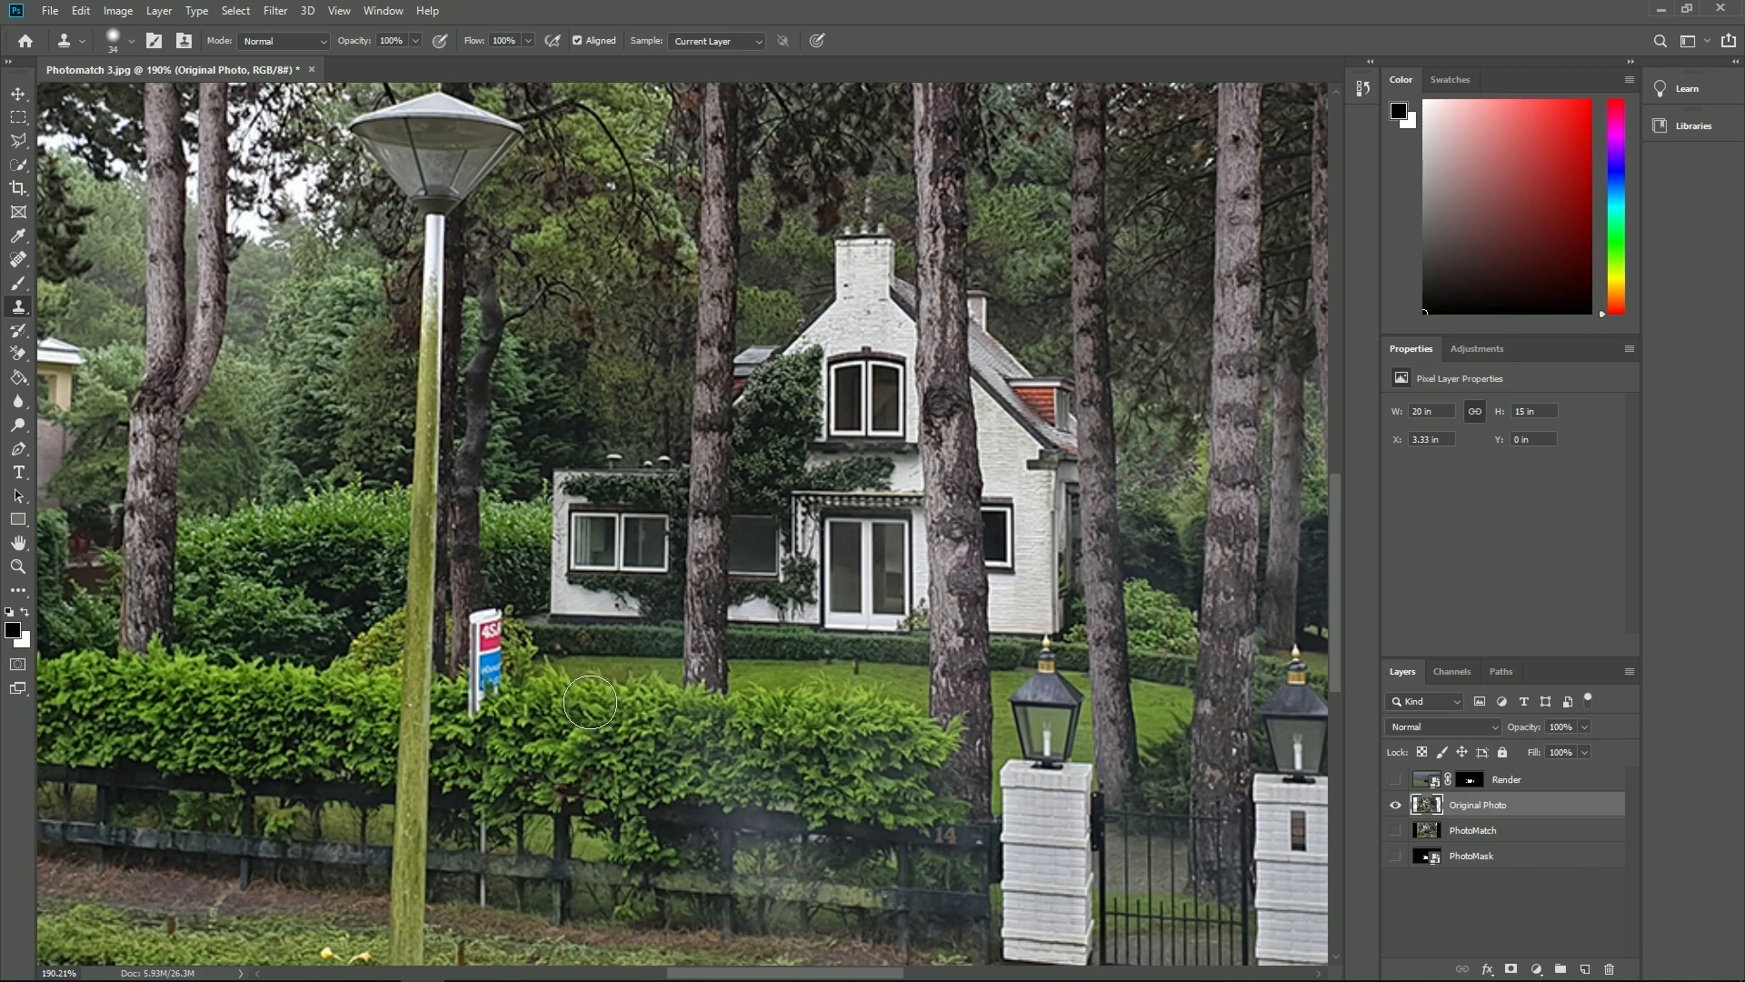
mouse_move(530, 700)
left_mouse_down()
mouse_move(482, 709)
mouse_move(489, 626)
left_mouse_up()
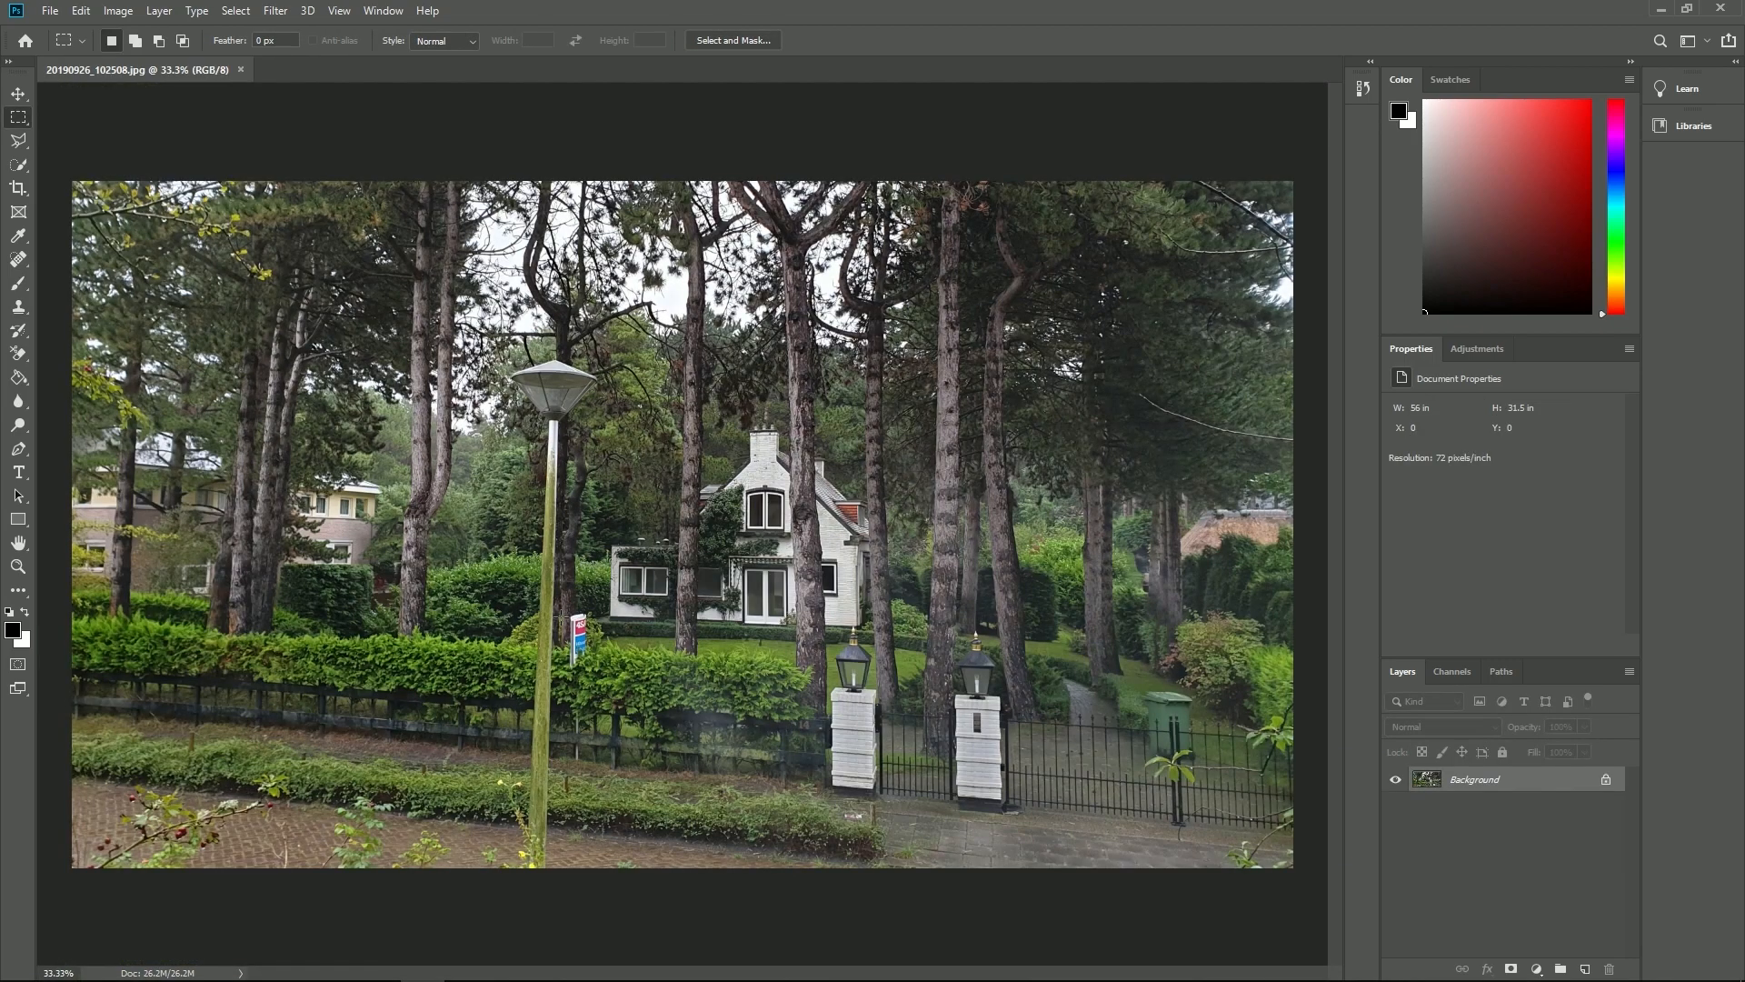
- In 20190926_102508.jpg, try a Content-Aware Fill on a rectangular selection around the real-estate sign, and undo it
left_click_drag(559, 607, 654, 684)
left_click(81, 11)
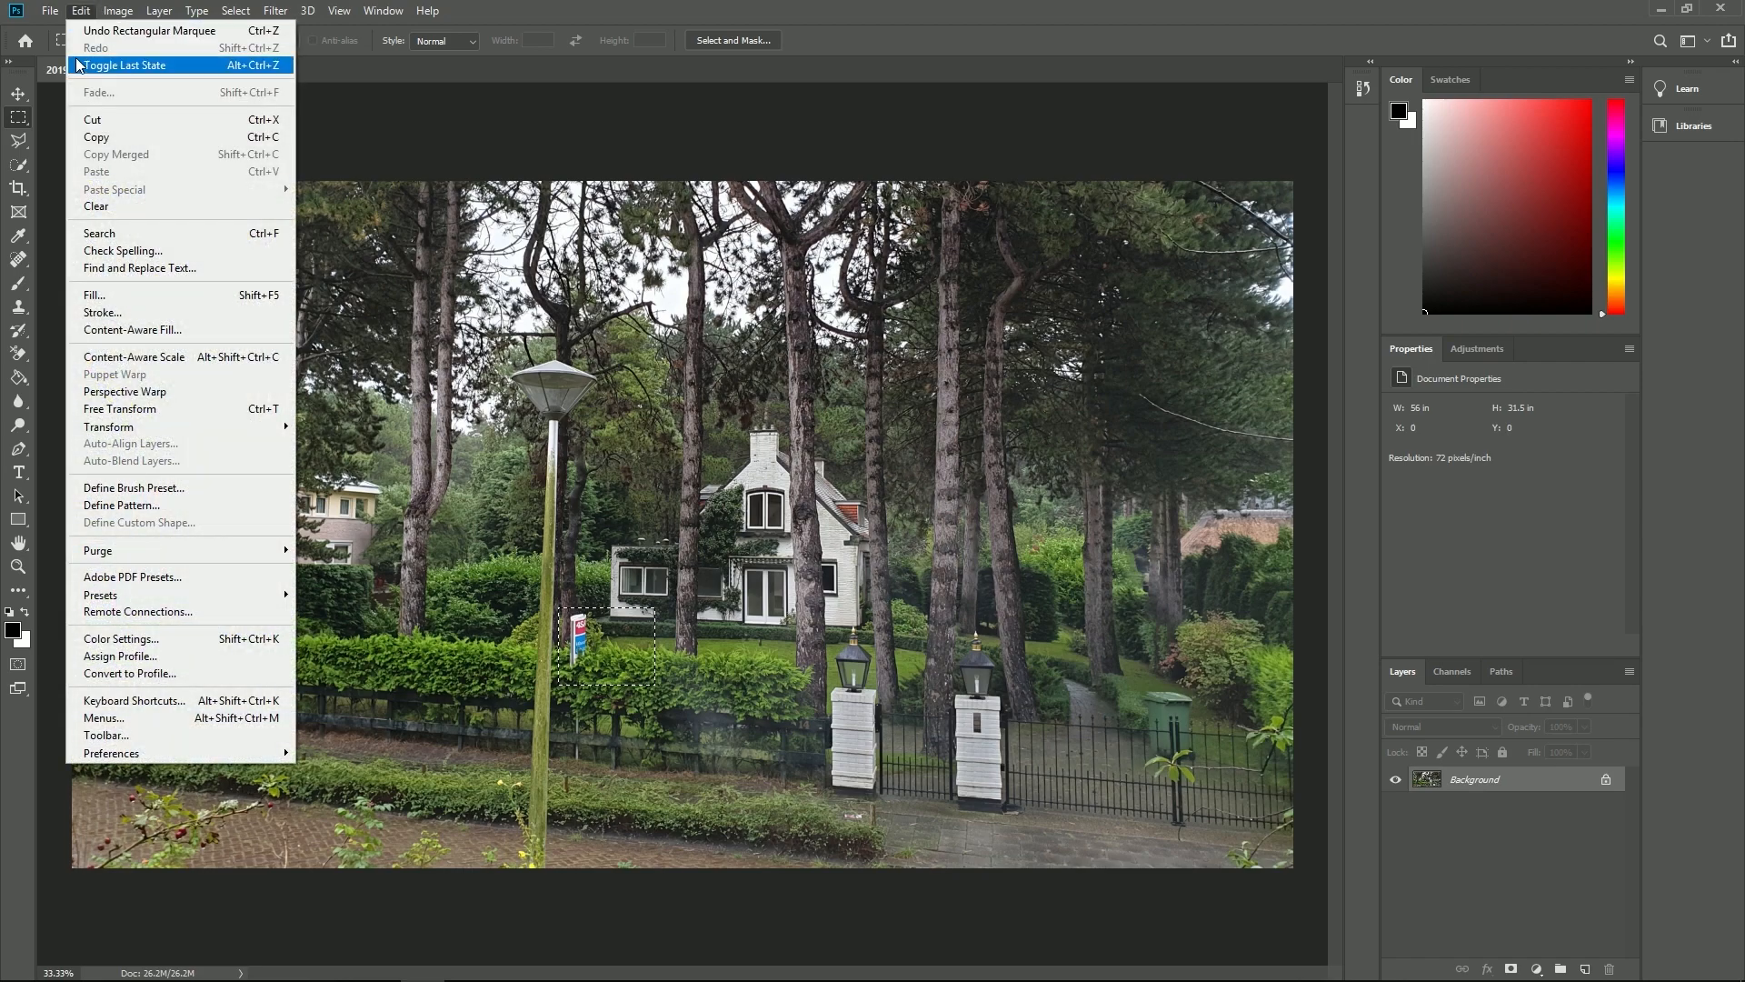
left_click(95, 295)
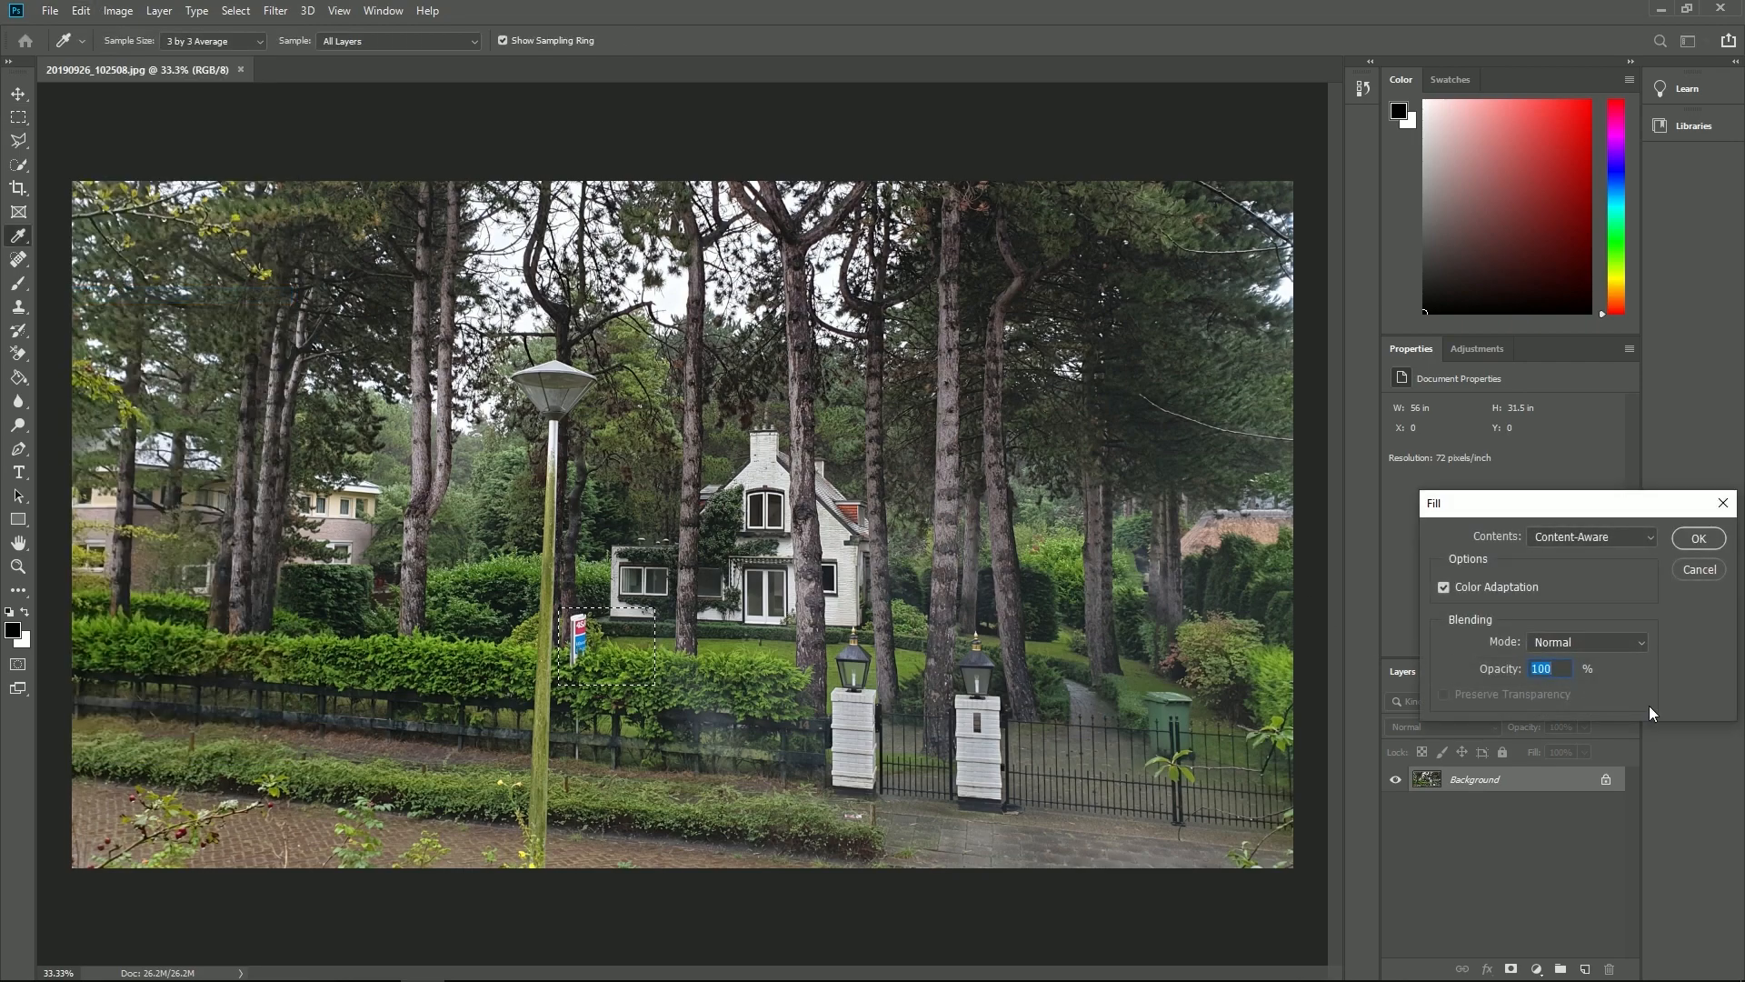
left_click(1698, 538)
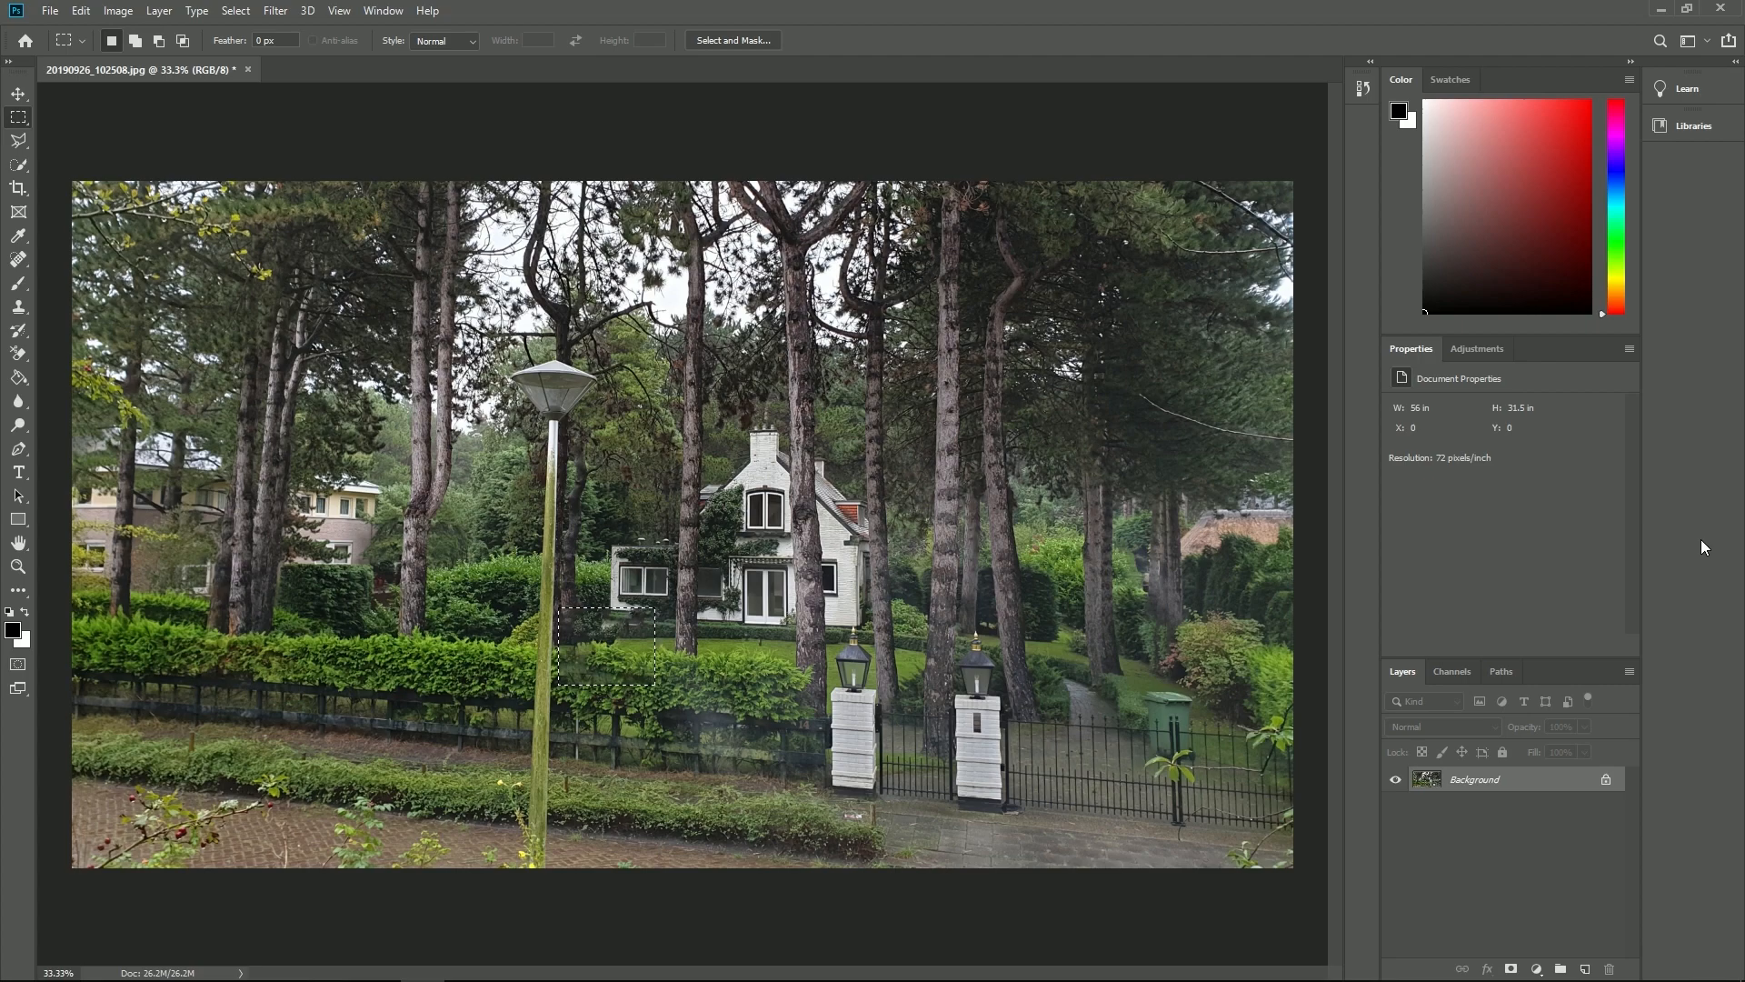
key("ctrl+z")
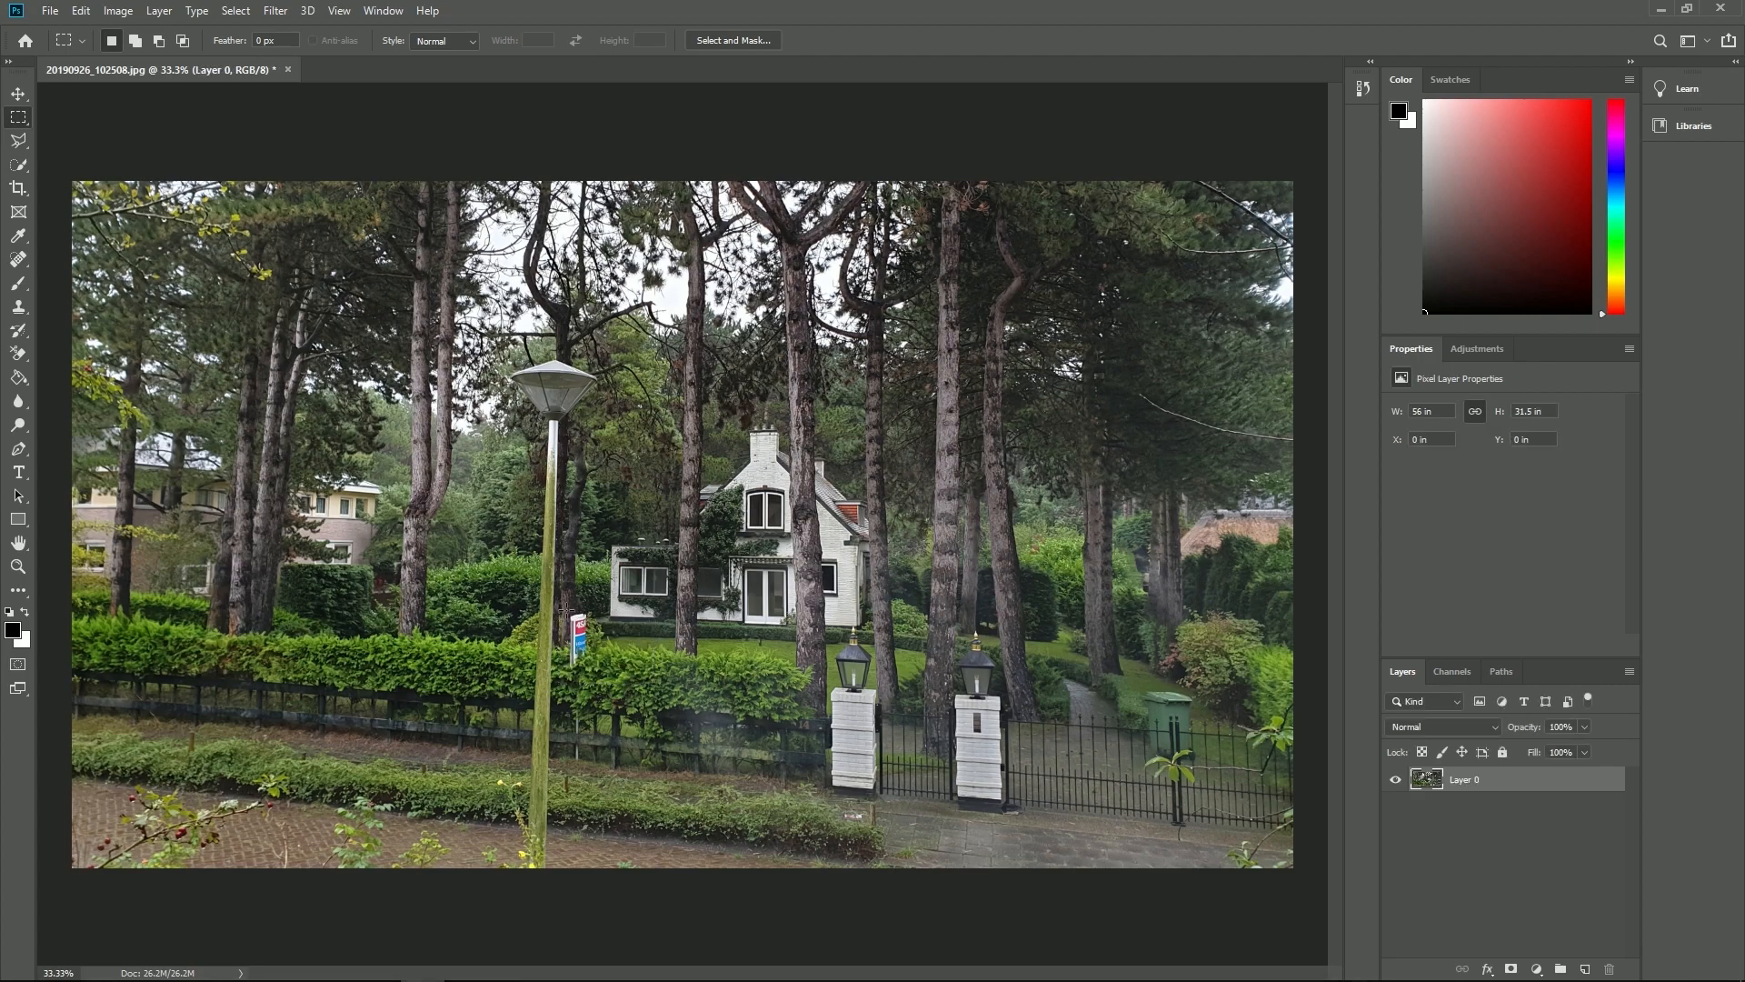
- Select the sign tightly and run Content-Aware Fill to a new layer, excluding the white house and lamp post from the sampling area
left_click_drag(567, 611, 589, 673)
left_click(82, 13)
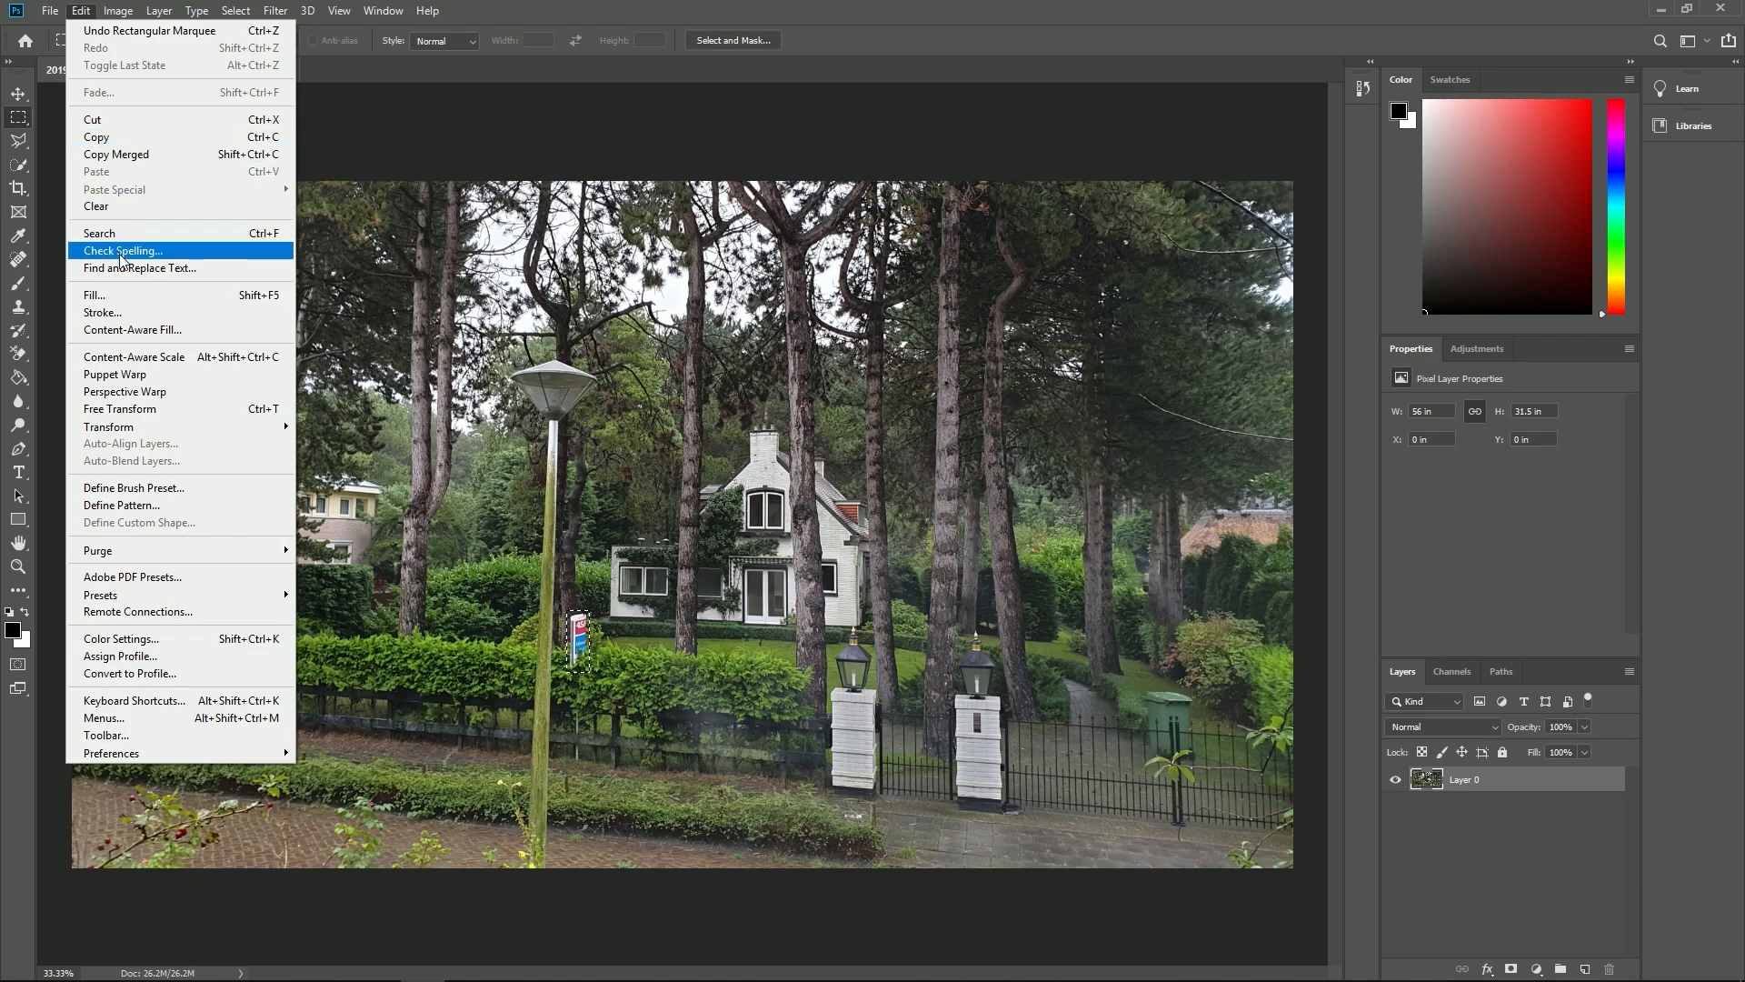
left_click(136, 330)
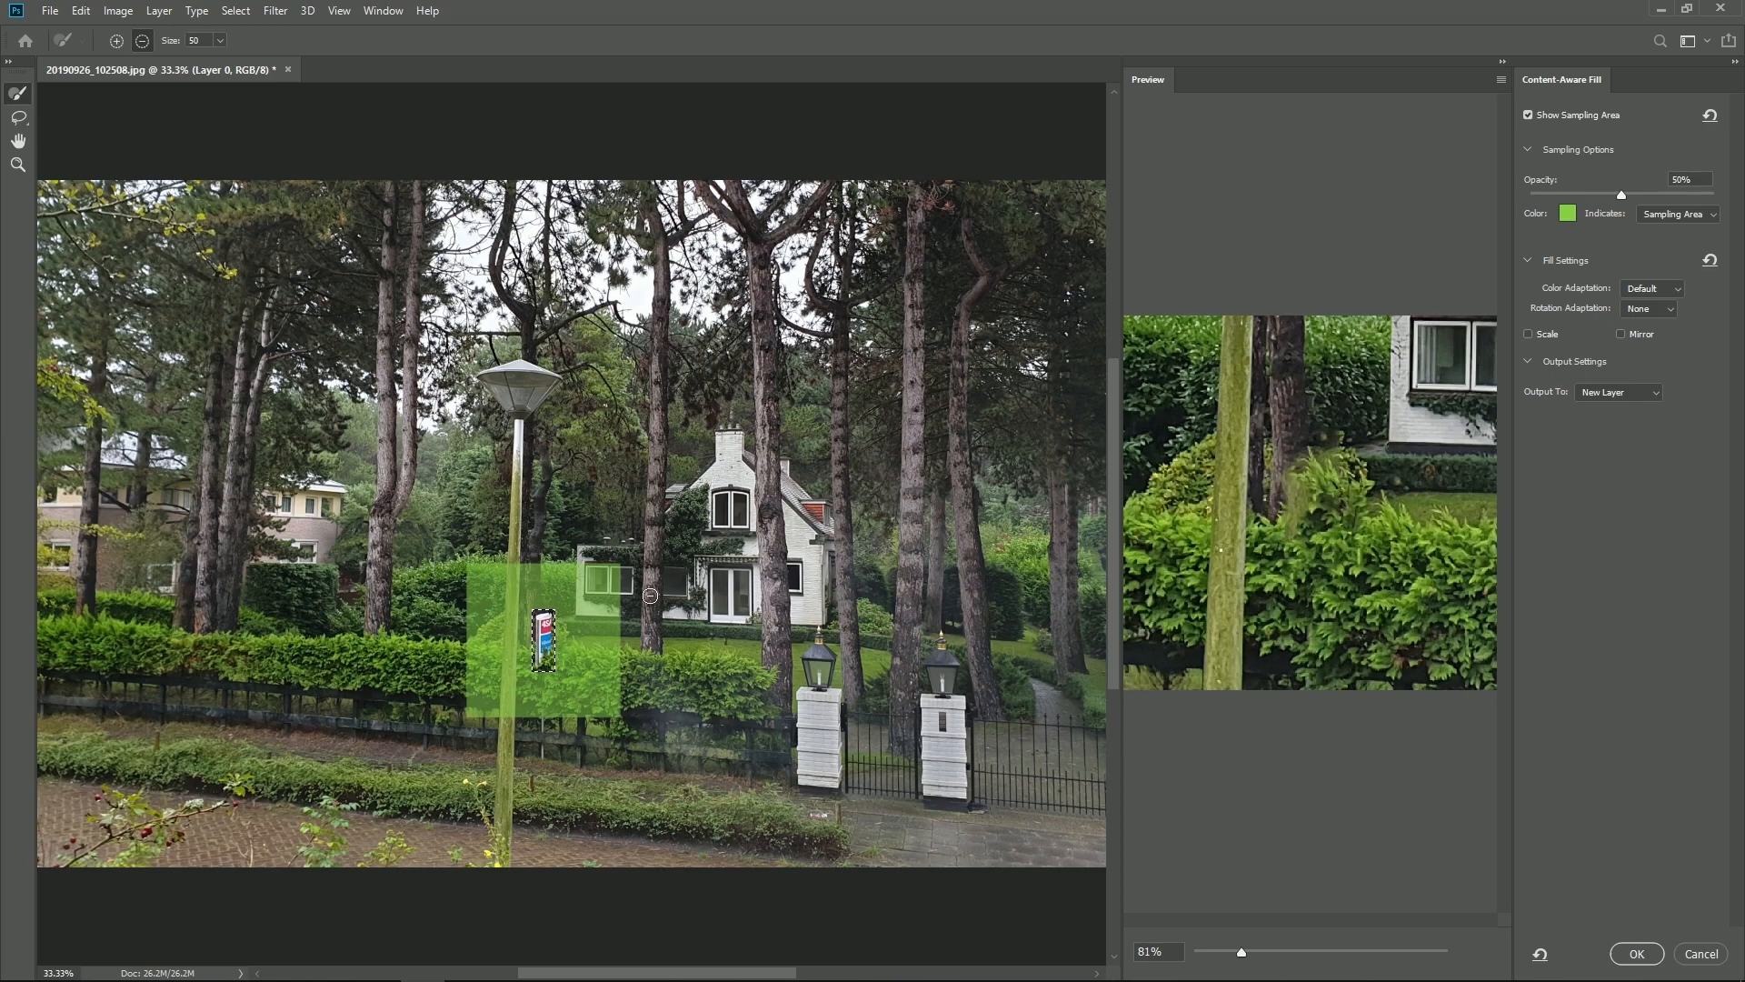
mouse_move(592, 611)
left_mouse_down()
mouse_move(601, 568)
mouse_move(619, 614)
left_mouse_up()
left_click_drag(515, 563, 508, 710)
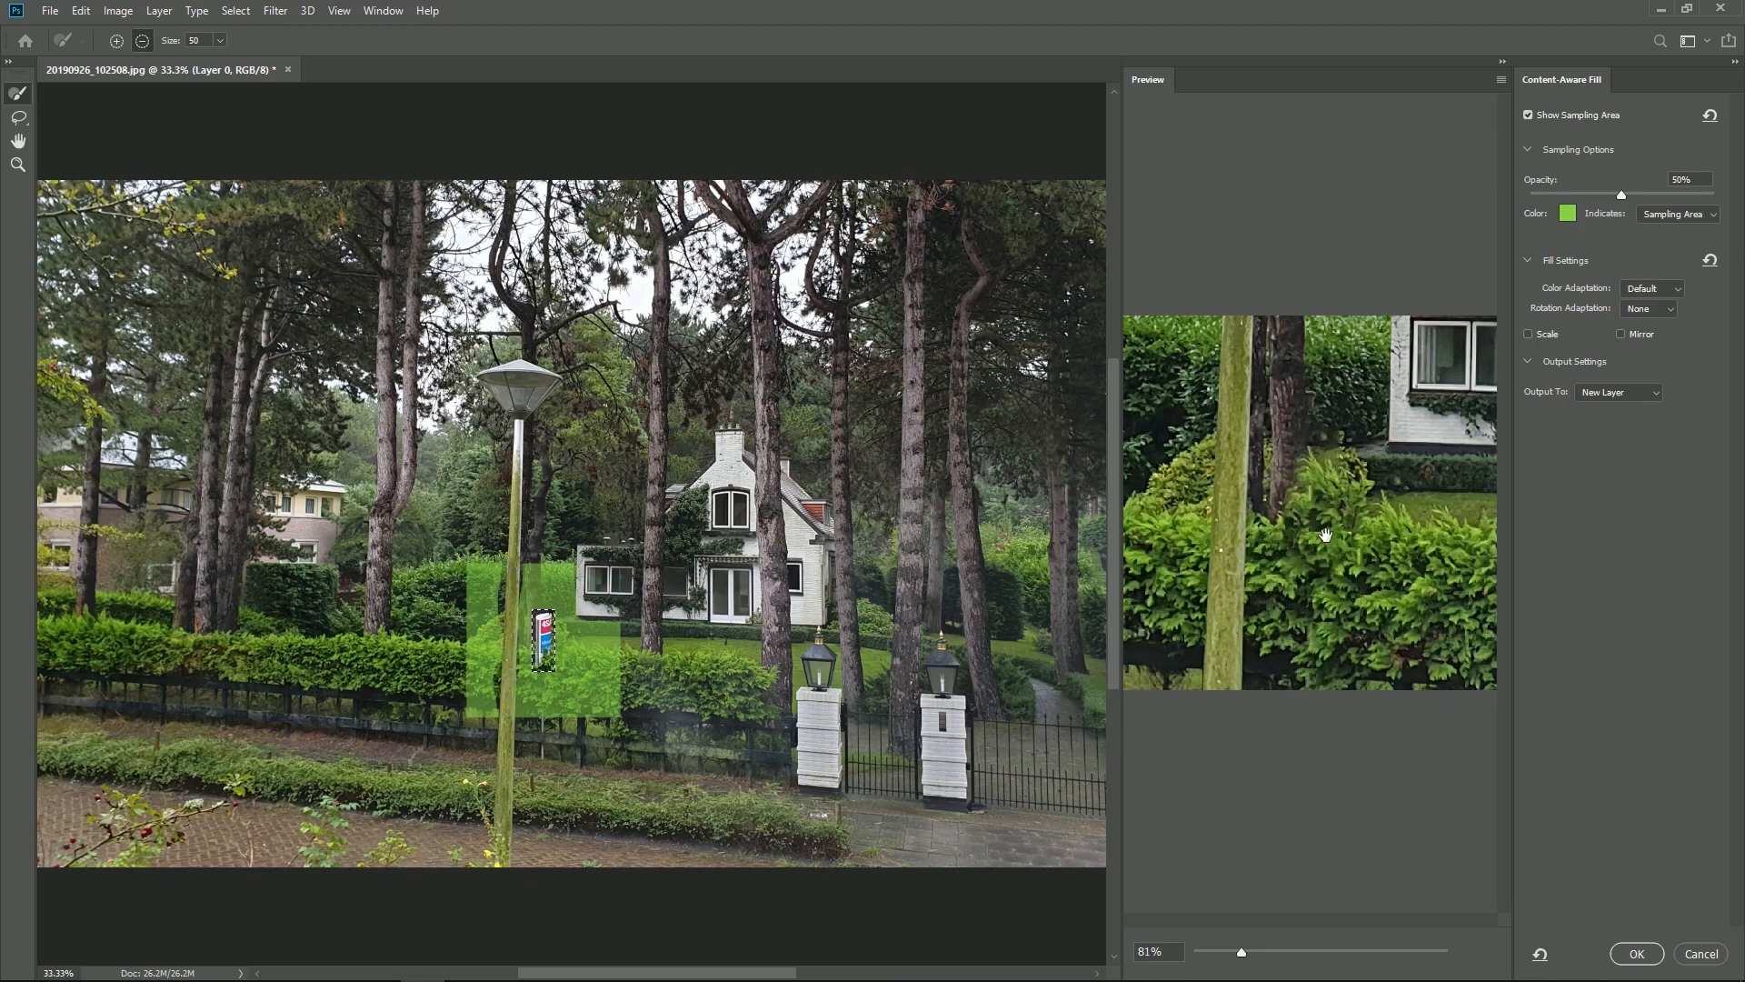
left_click(1642, 957)
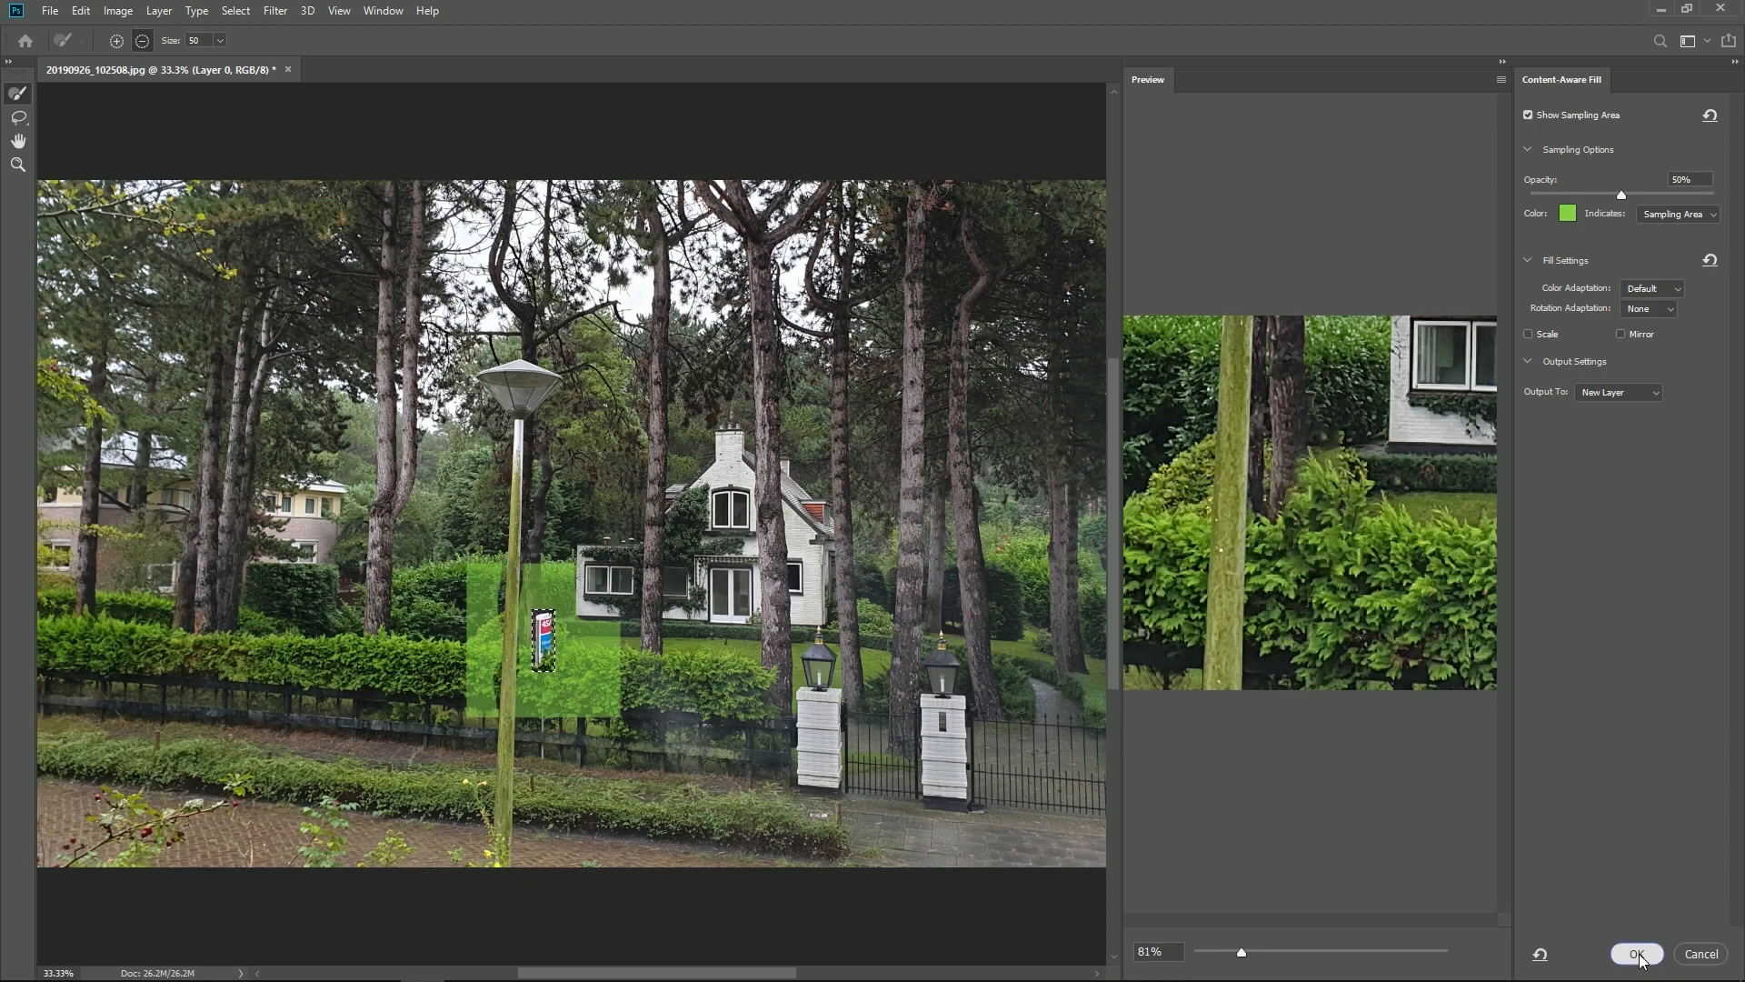